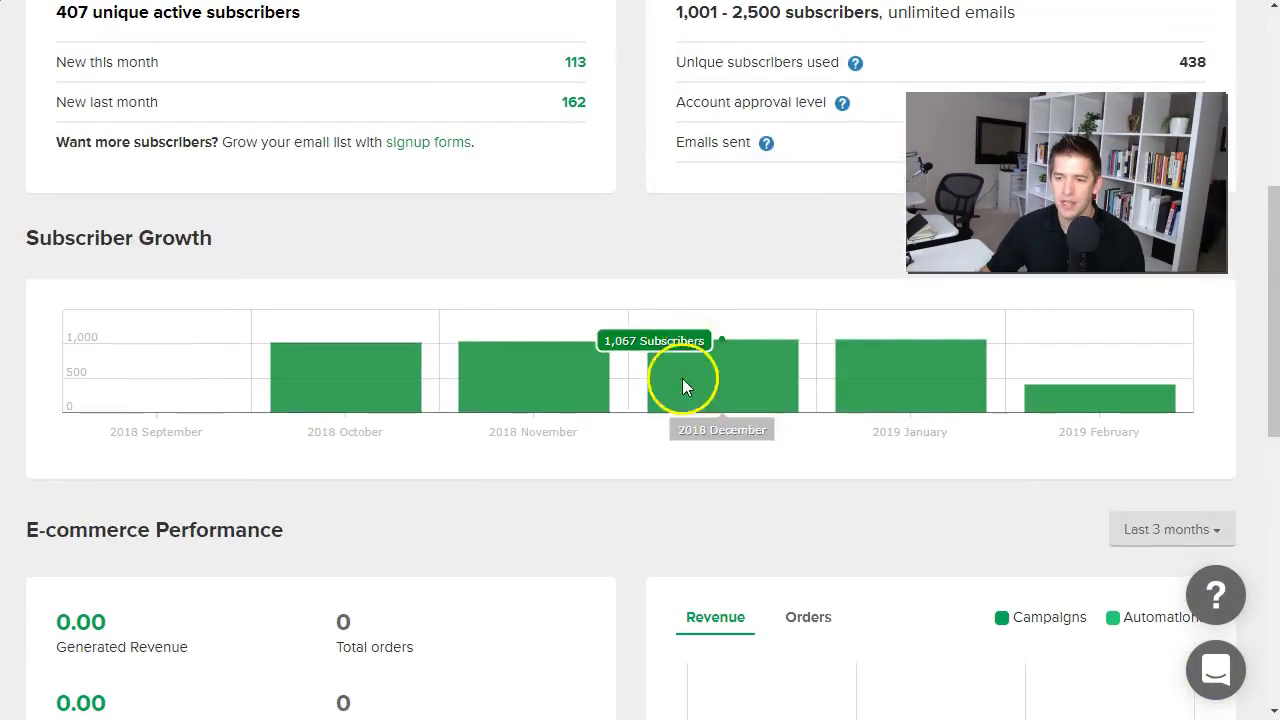
pyautogui.scroll(5, 703, 521)
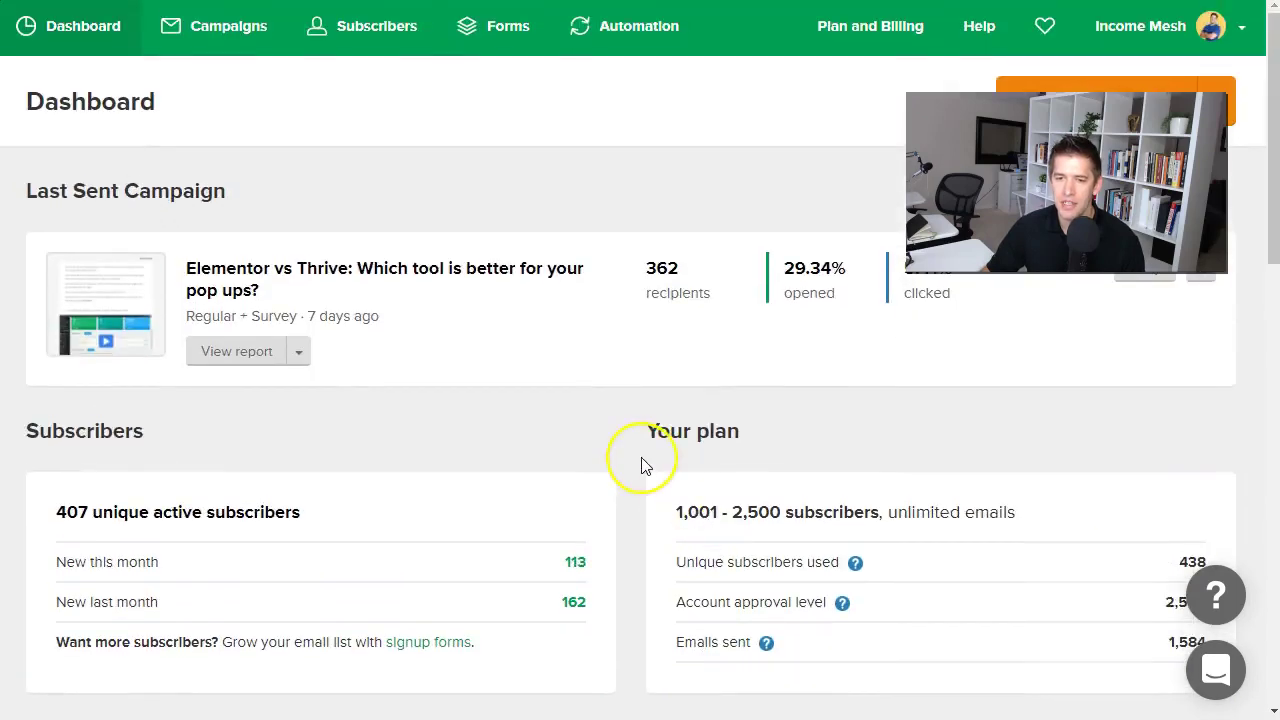
# Review the E-commerce Performance cards, highlighting the Generated Revenue and revenue-from-campaigns amounts
pyautogui.scroll(-1, 645, 466)
pyautogui.scroll(-8, 645, 466)
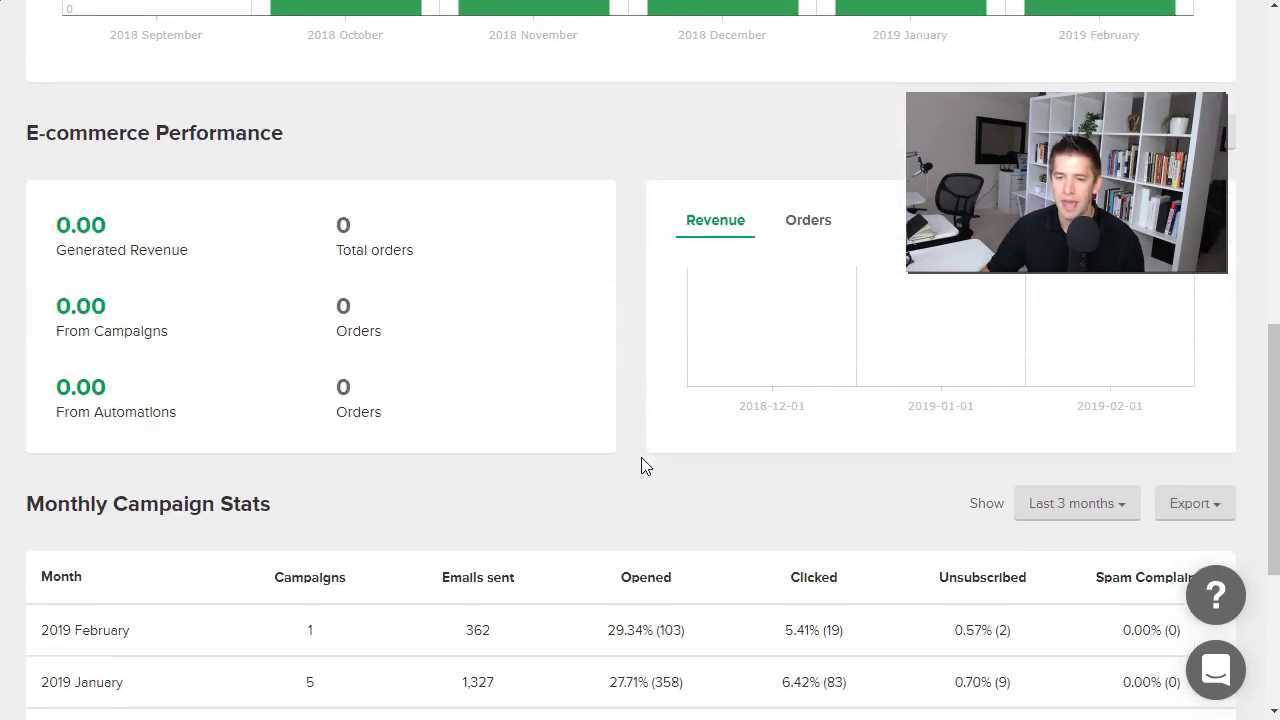
pyautogui.click(237, 206)
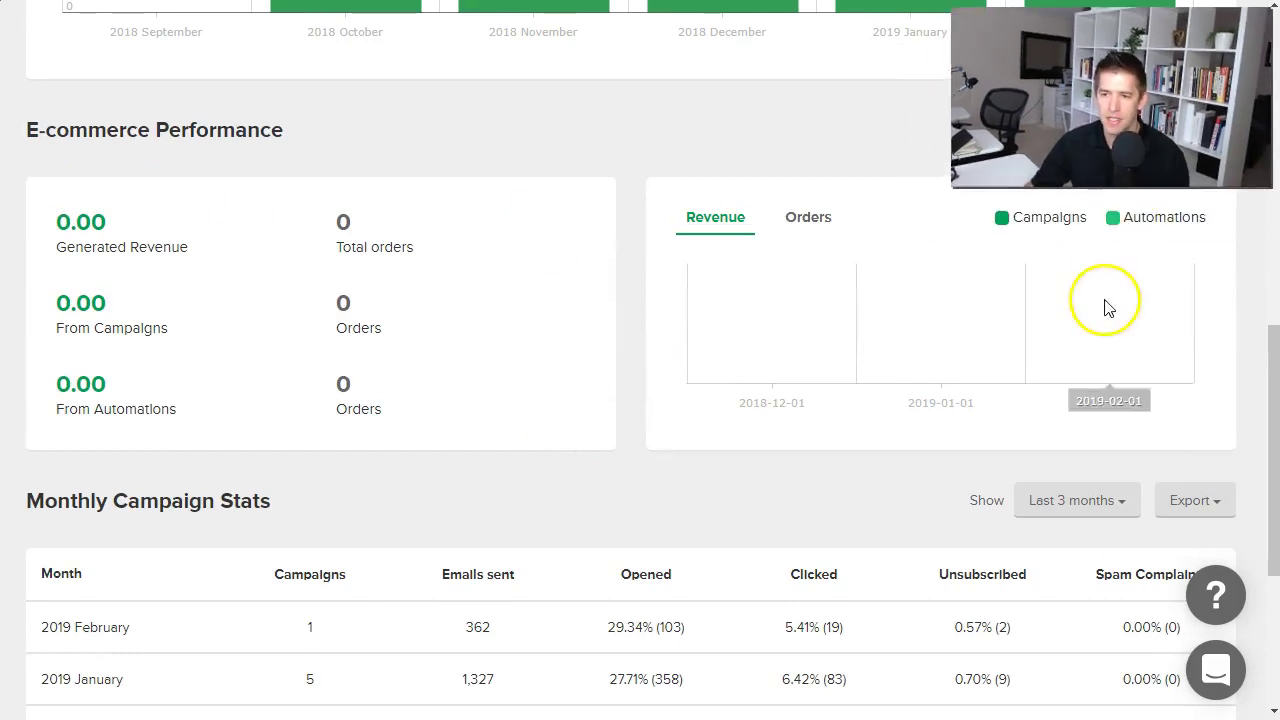
pyautogui.scroll(1, 1097, 393)
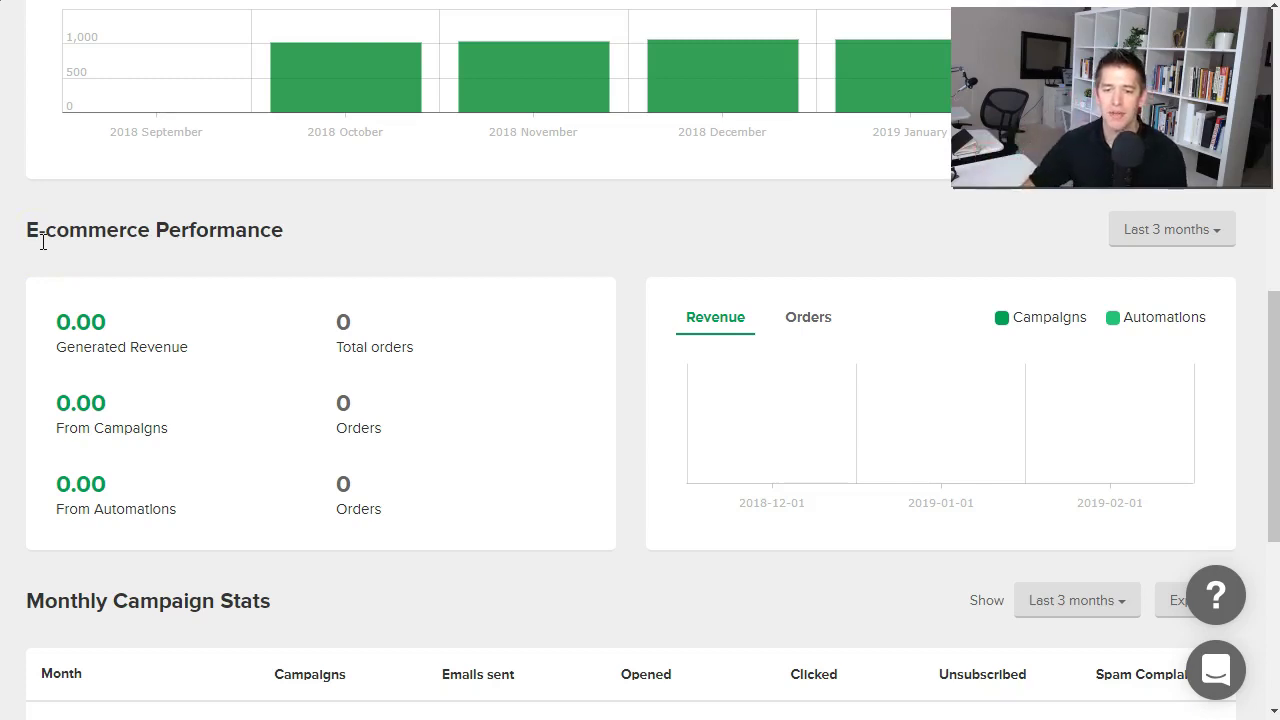
pyautogui.moveTo(60, 329); pyautogui.dragTo(140, 331)
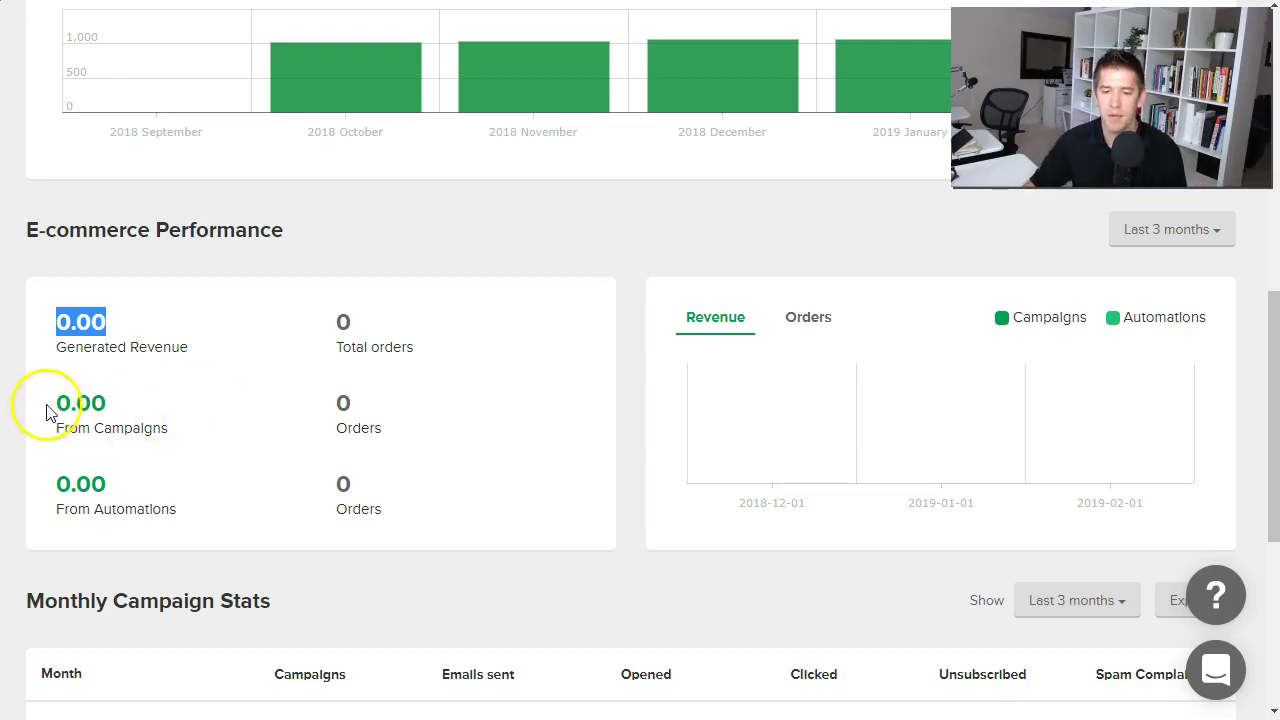
pyautogui.moveTo(40, 403); pyautogui.dragTo(126, 400)
pyautogui.click(182, 404)
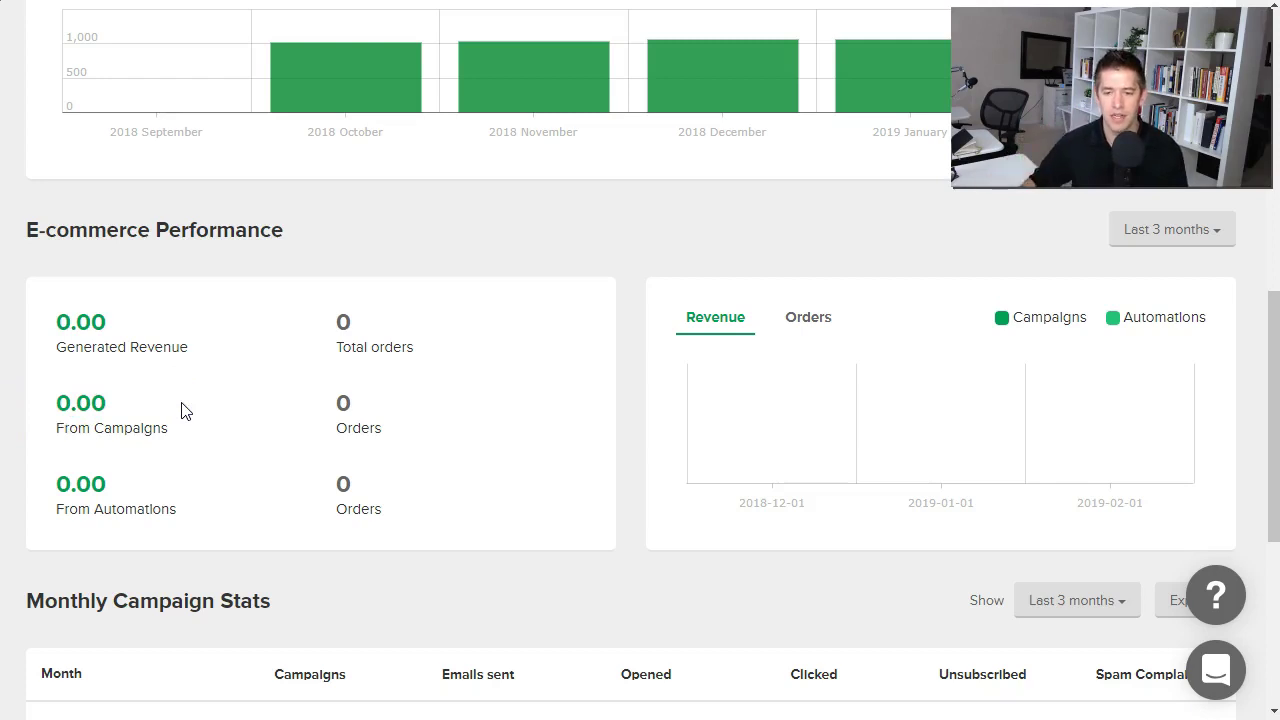
pyautogui.moveTo(112, 480); pyautogui.dragTo(182, 497)
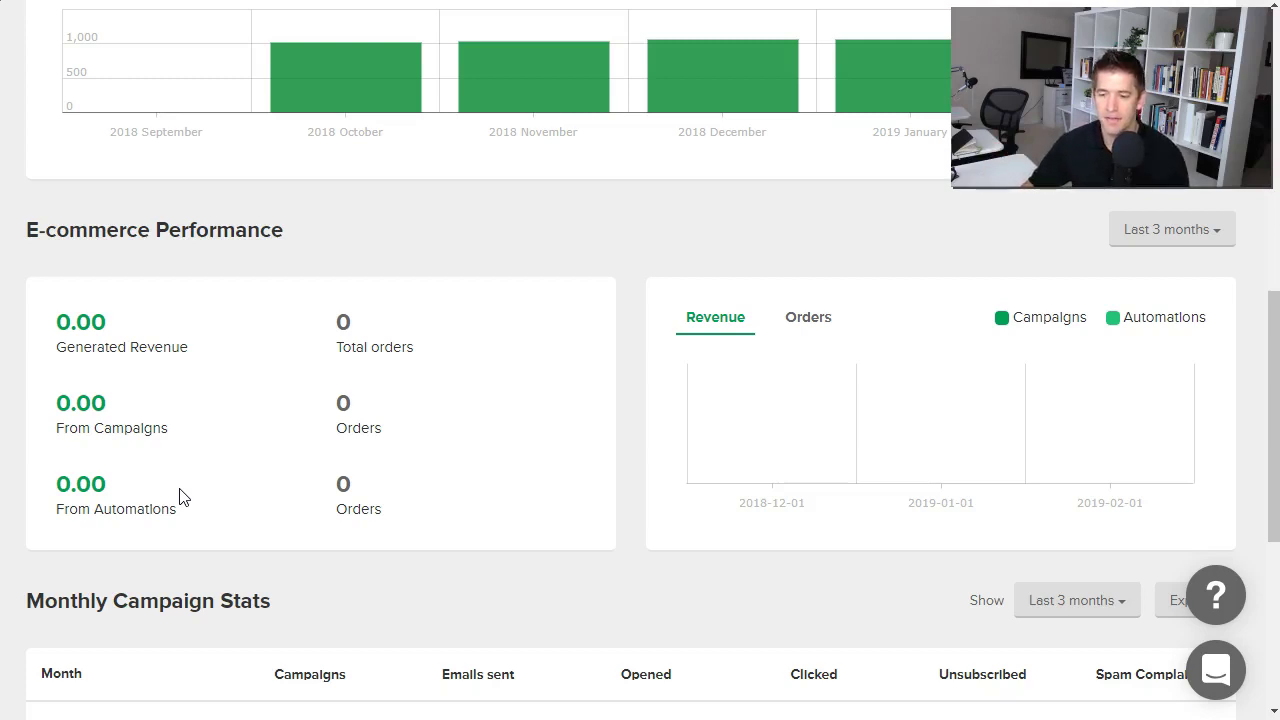
# Toggle the performance chart between Orders and Revenue, then open the Gutenberg Hero workflow
pyautogui.click(803, 322)
pyautogui.click(699, 332)
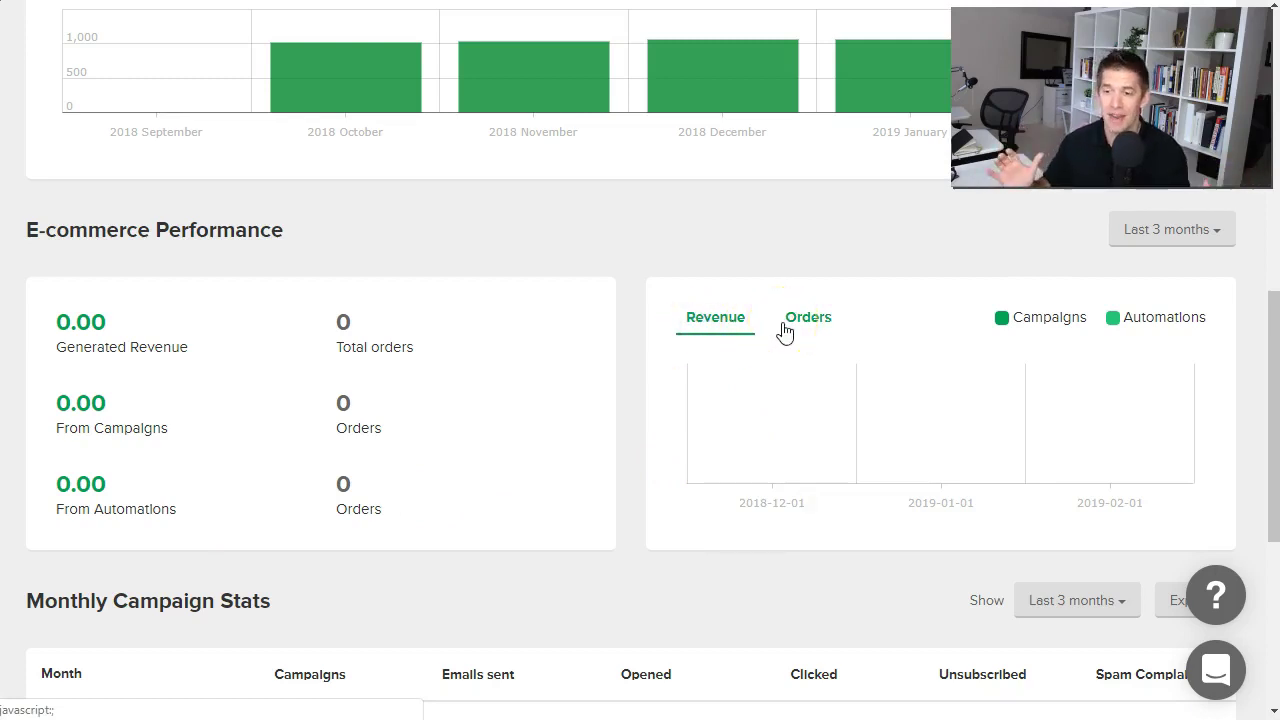
pyautogui.click(840, 338)
pyautogui.click(680, 333)
pyautogui.click(812, 324)
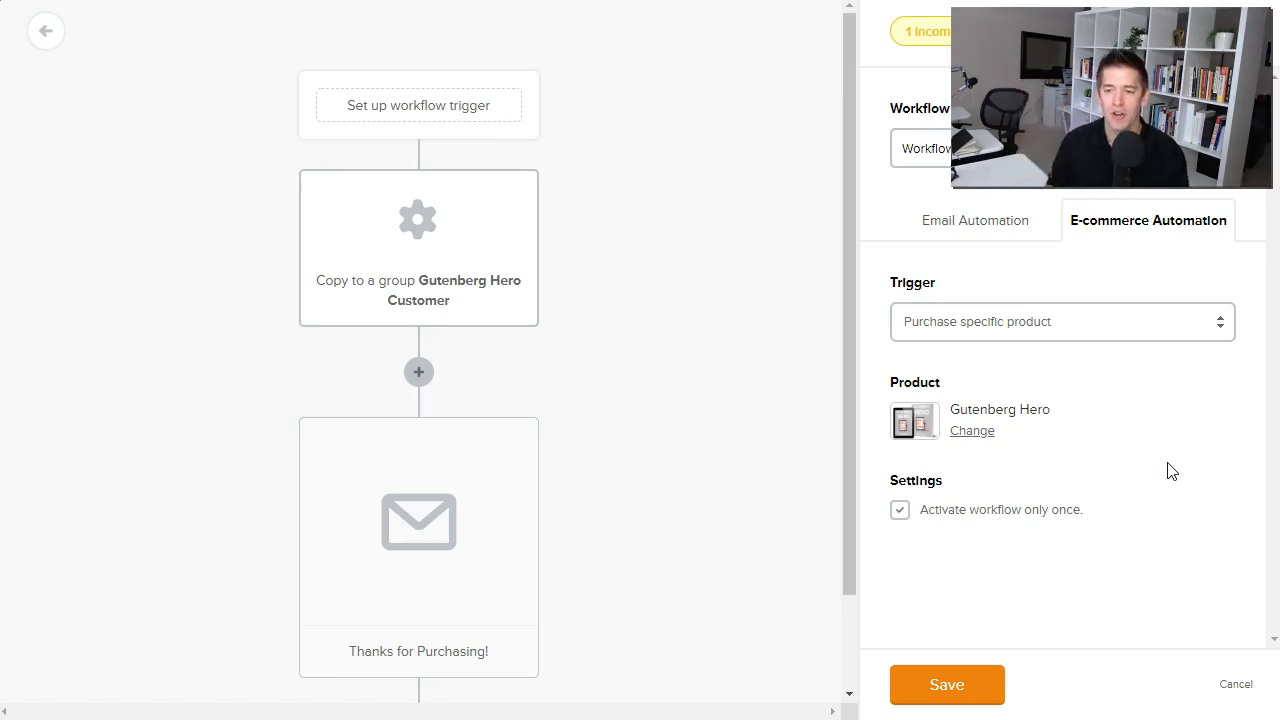
pyautogui.click(1155, 330)
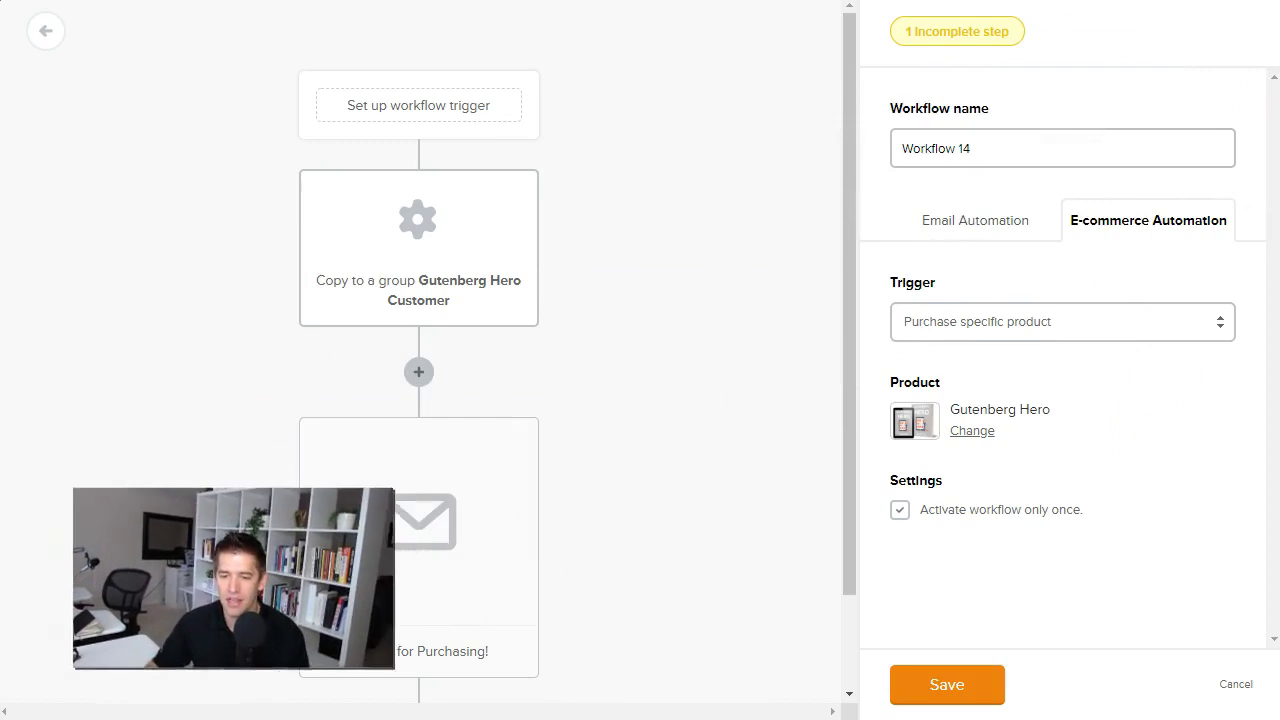
pyautogui.click(838, 368)
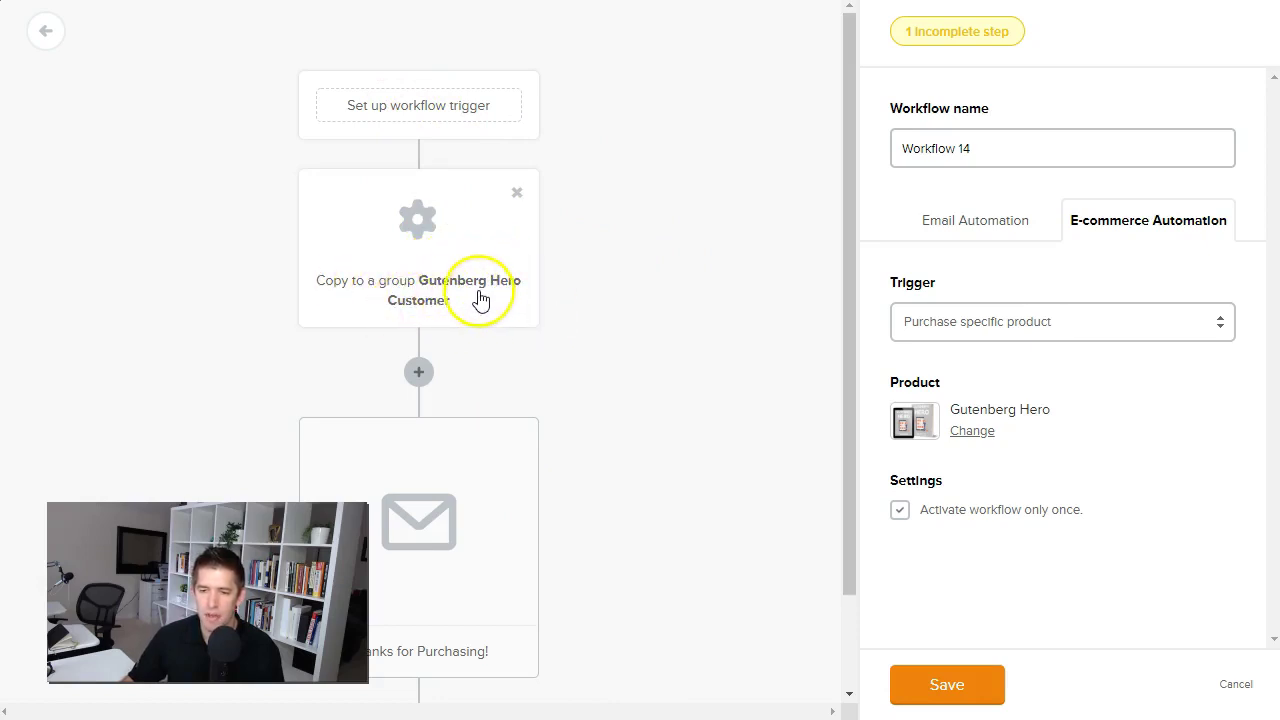
pyautogui.scroll(-1, 493, 297)
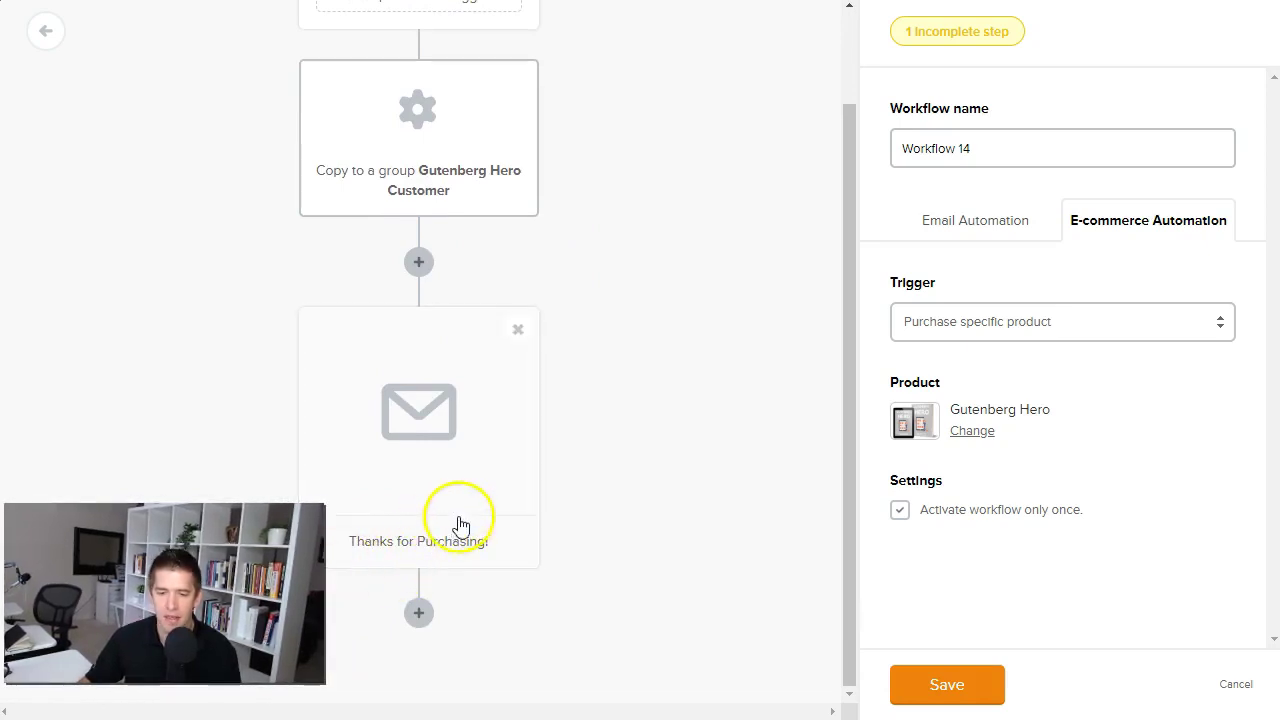
pyautogui.scroll(1, 453, 519)
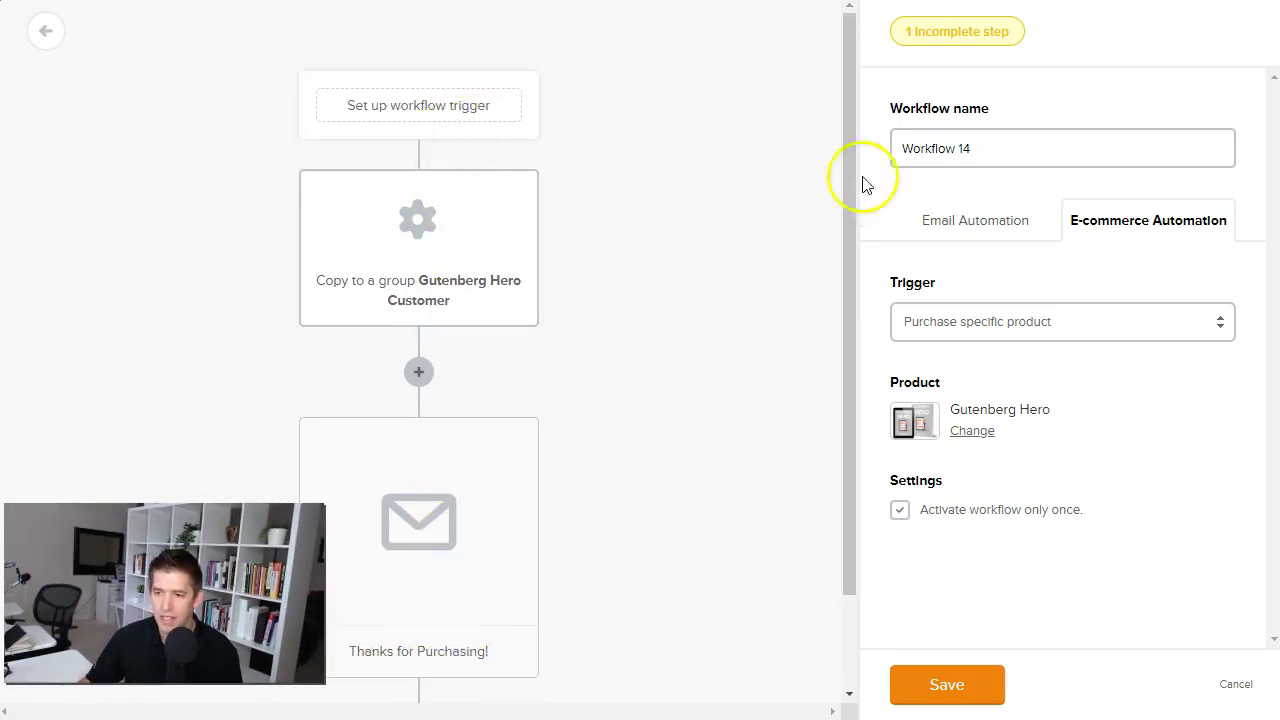
# Compare the Email Automation trigger list with the E-commerce purchase triggers
pyautogui.click(935, 222)
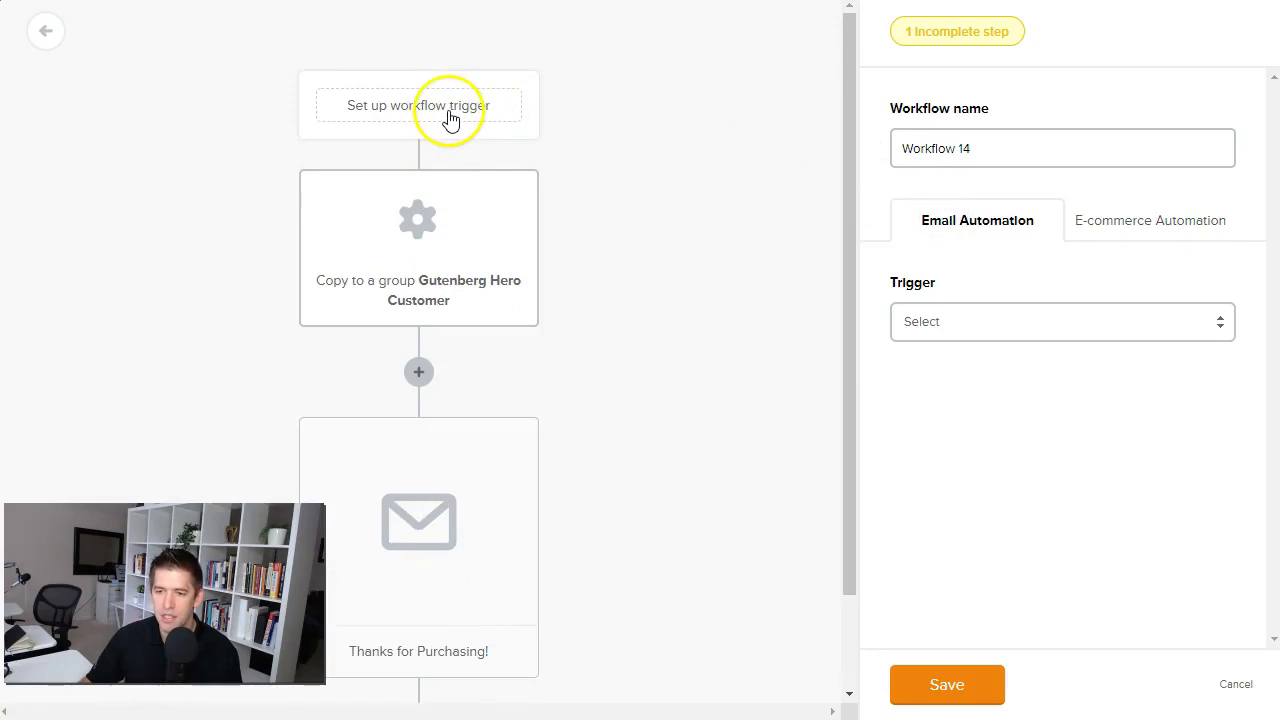
pyautogui.click(966, 331)
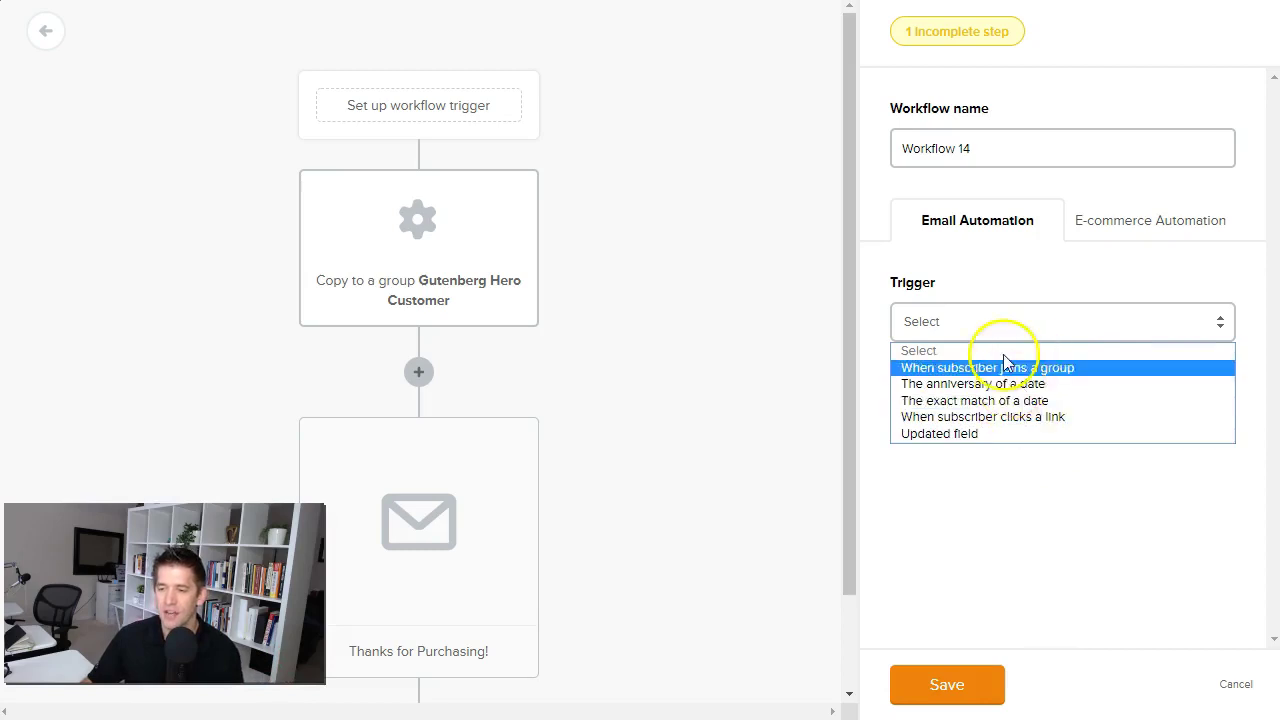
pyautogui.click(965, 219)
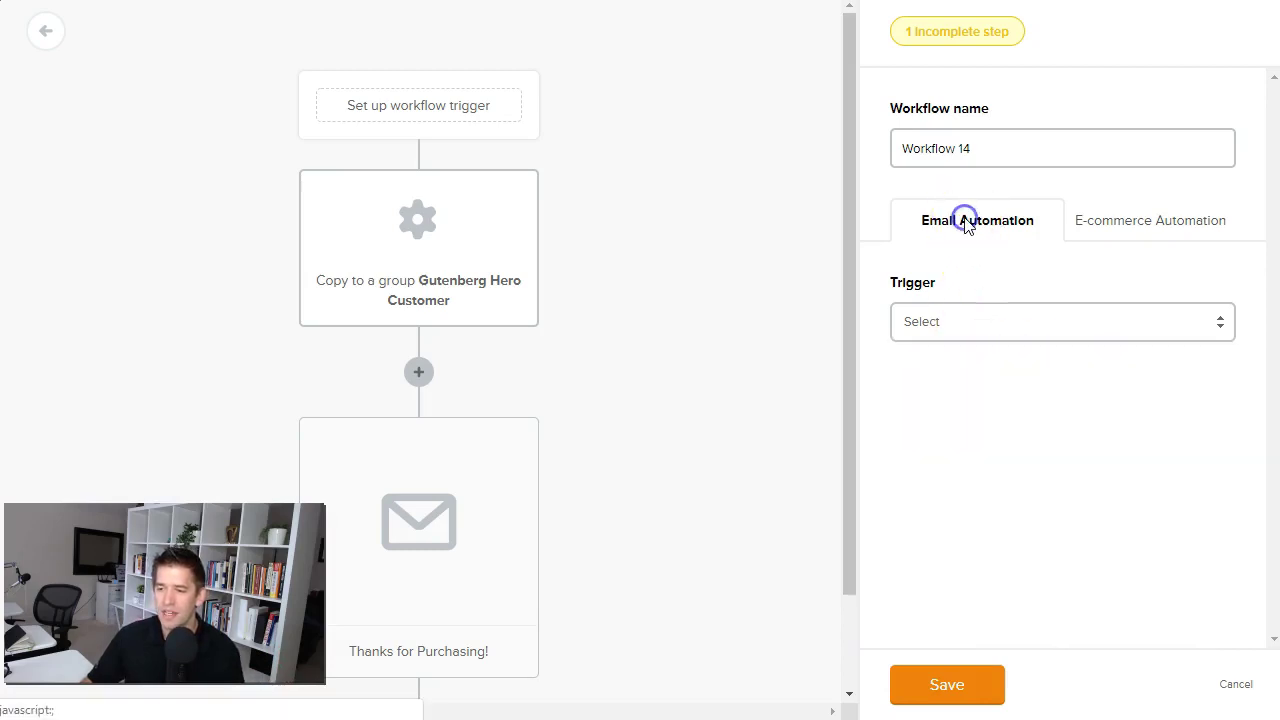
pyautogui.click(1137, 220)
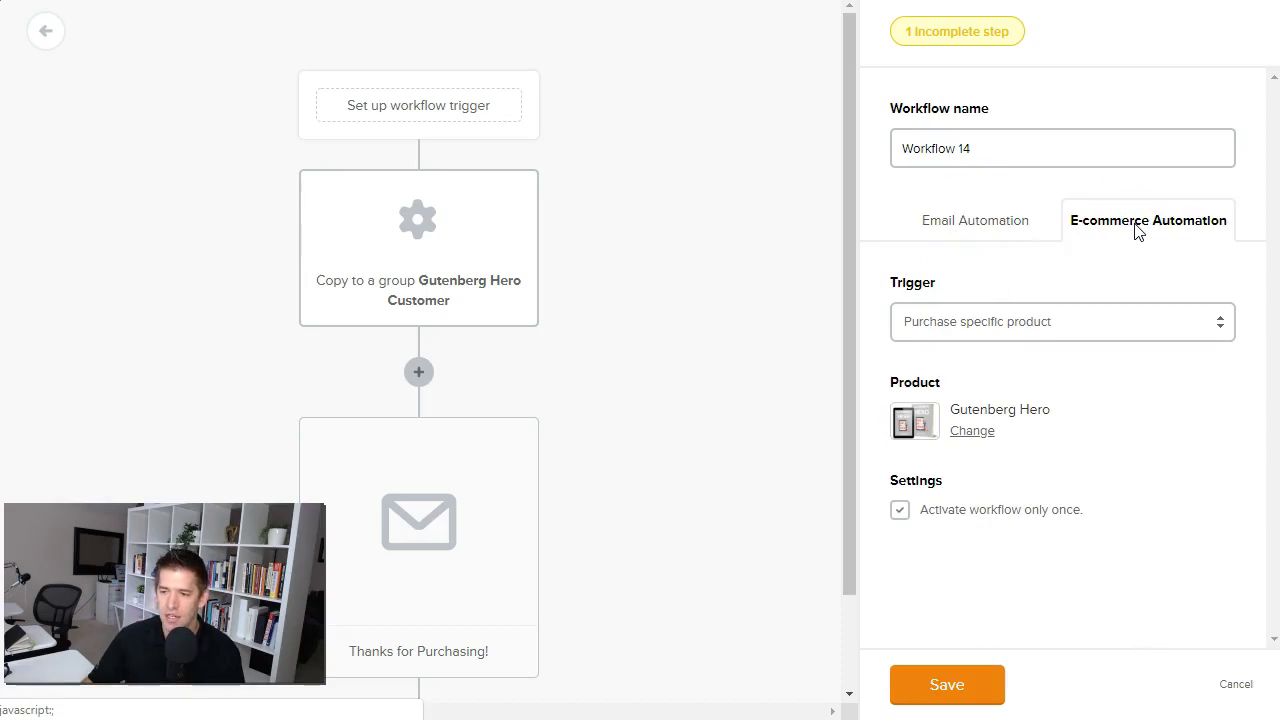
# Set the trigger to Purchase specific product and start a product title search
pyautogui.click(1089, 333)
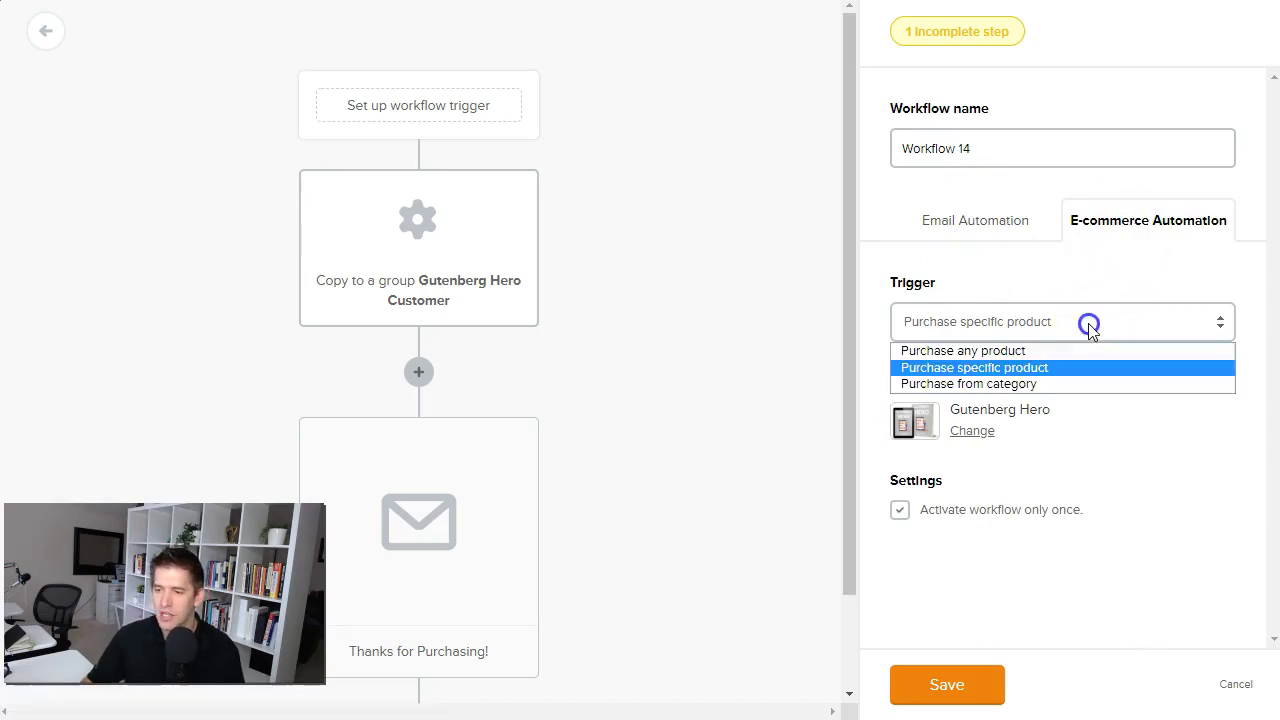
pyautogui.click(1068, 352)
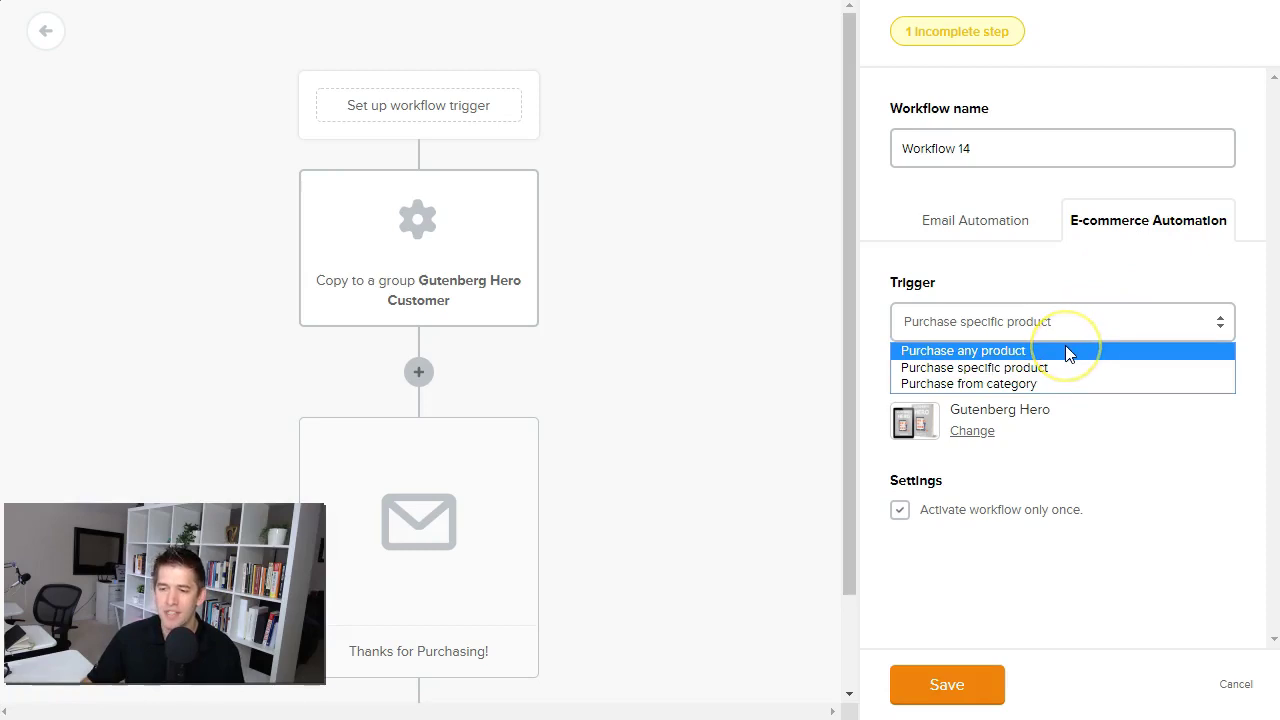
pyautogui.click(1066, 351)
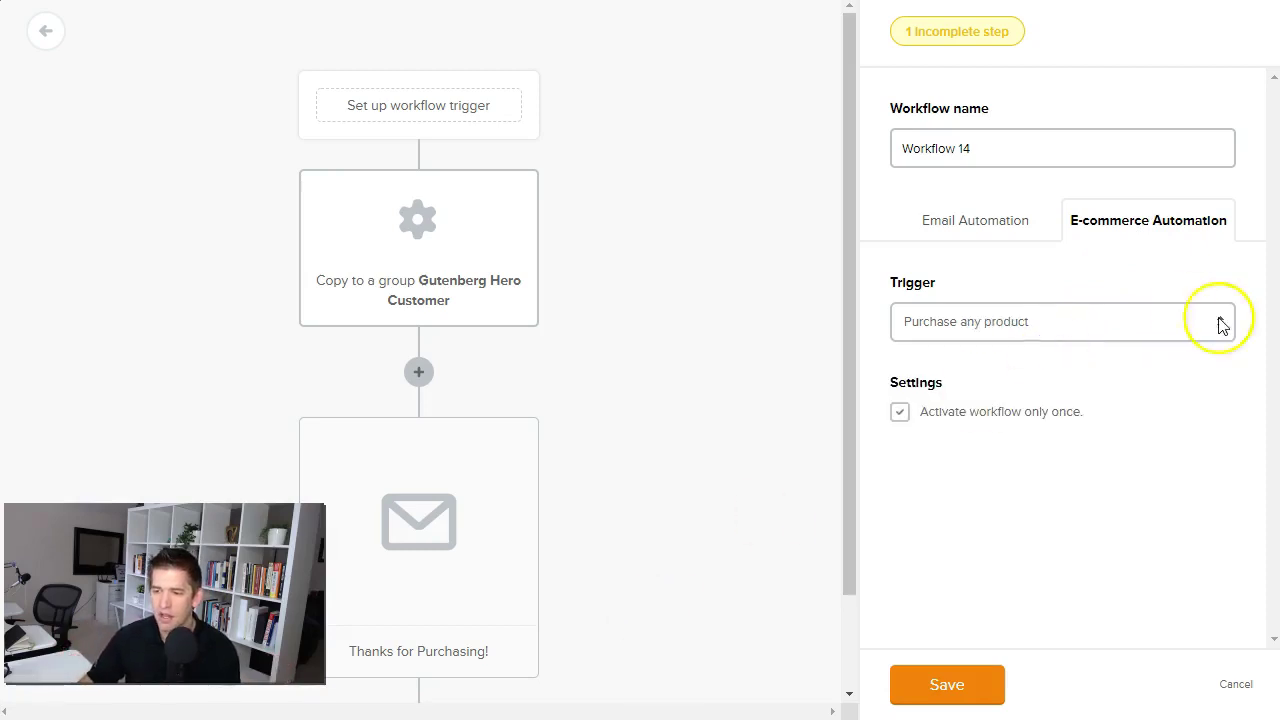
pyautogui.click(975, 321)
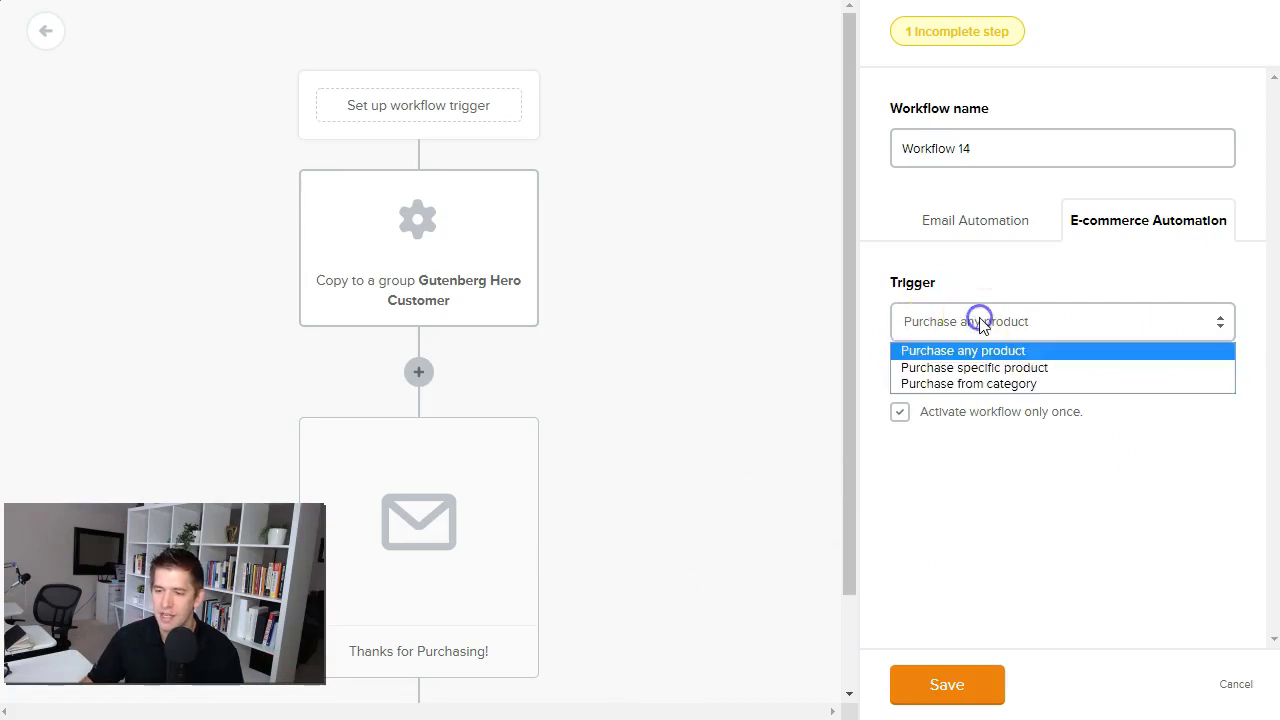
pyautogui.click(990, 368)
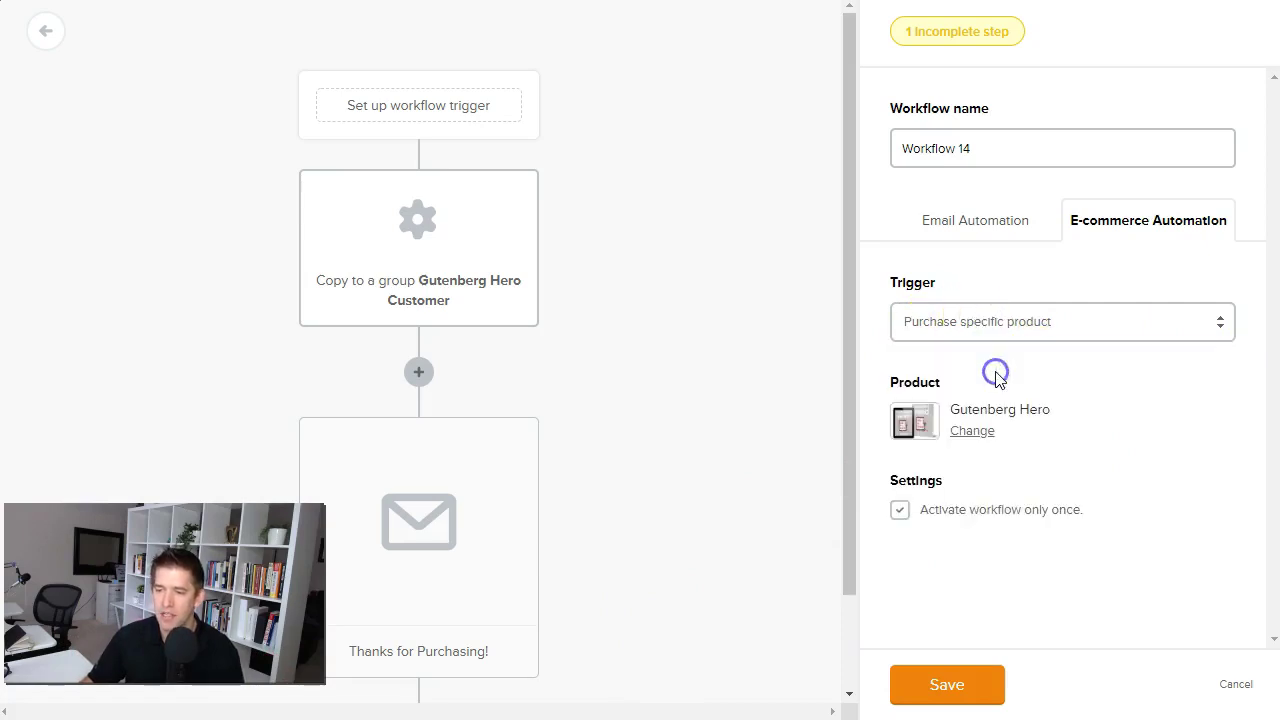
pyautogui.click(972, 431)
pyautogui.click(579, 149)
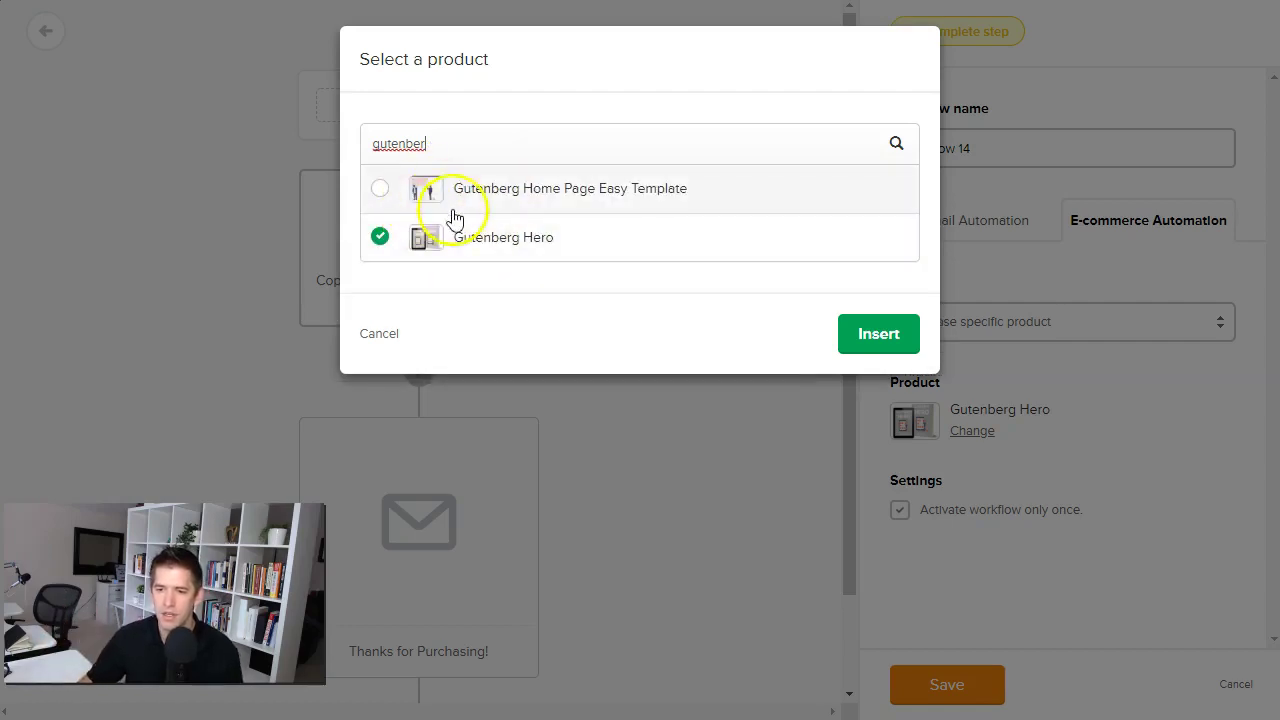
# Search 'gutenber' and insert Gutenberg Hero as the trigger product
pyautogui.press('BackSpace')
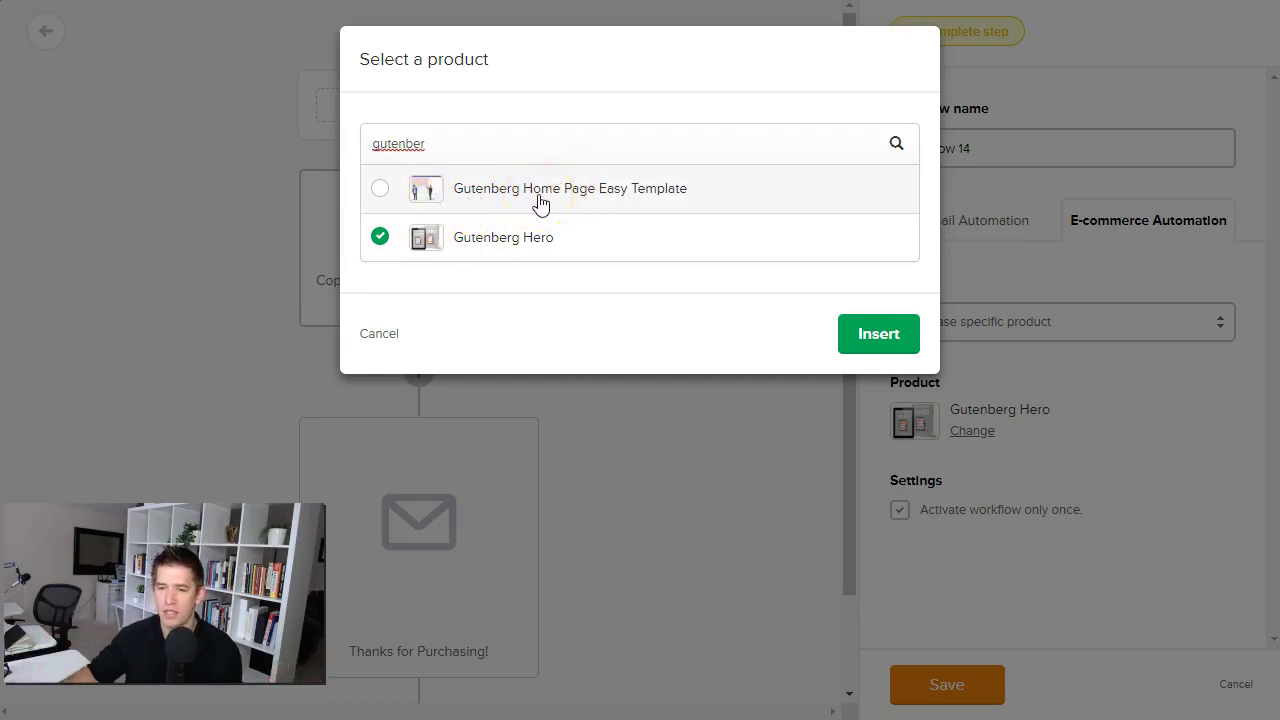
pyautogui.click(527, 247)
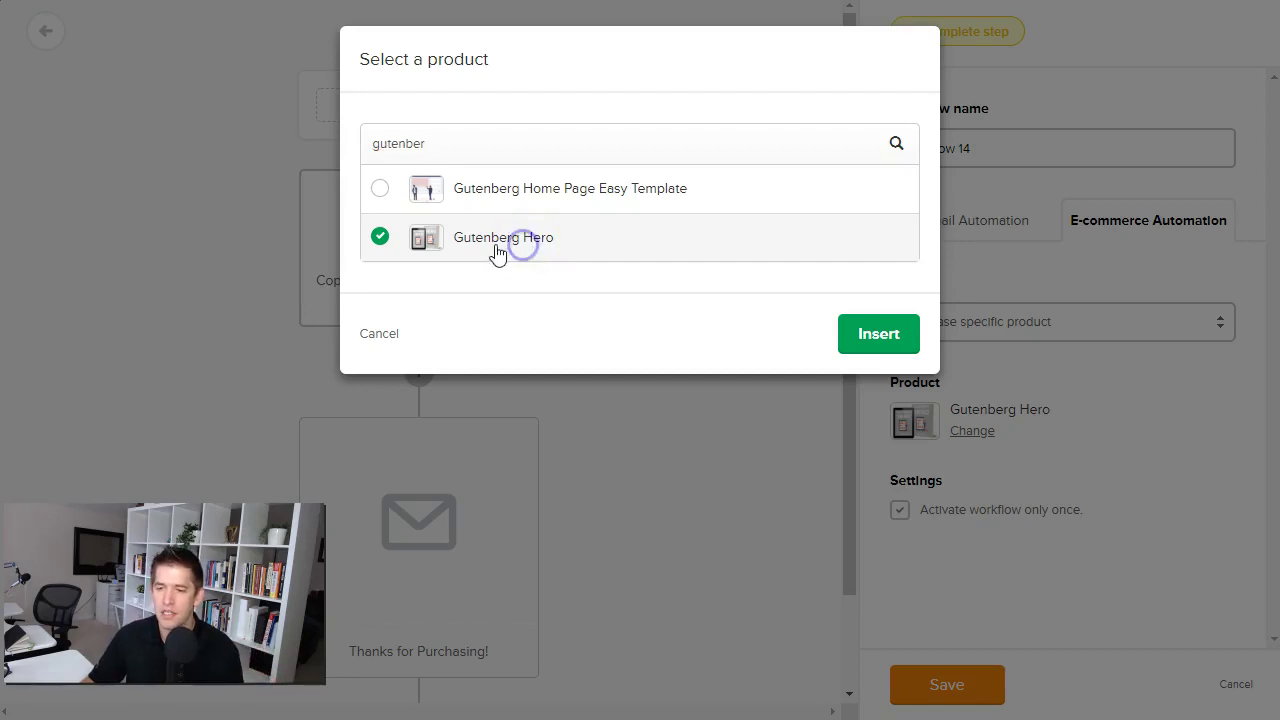
pyautogui.click(380, 236)
pyautogui.click(846, 333)
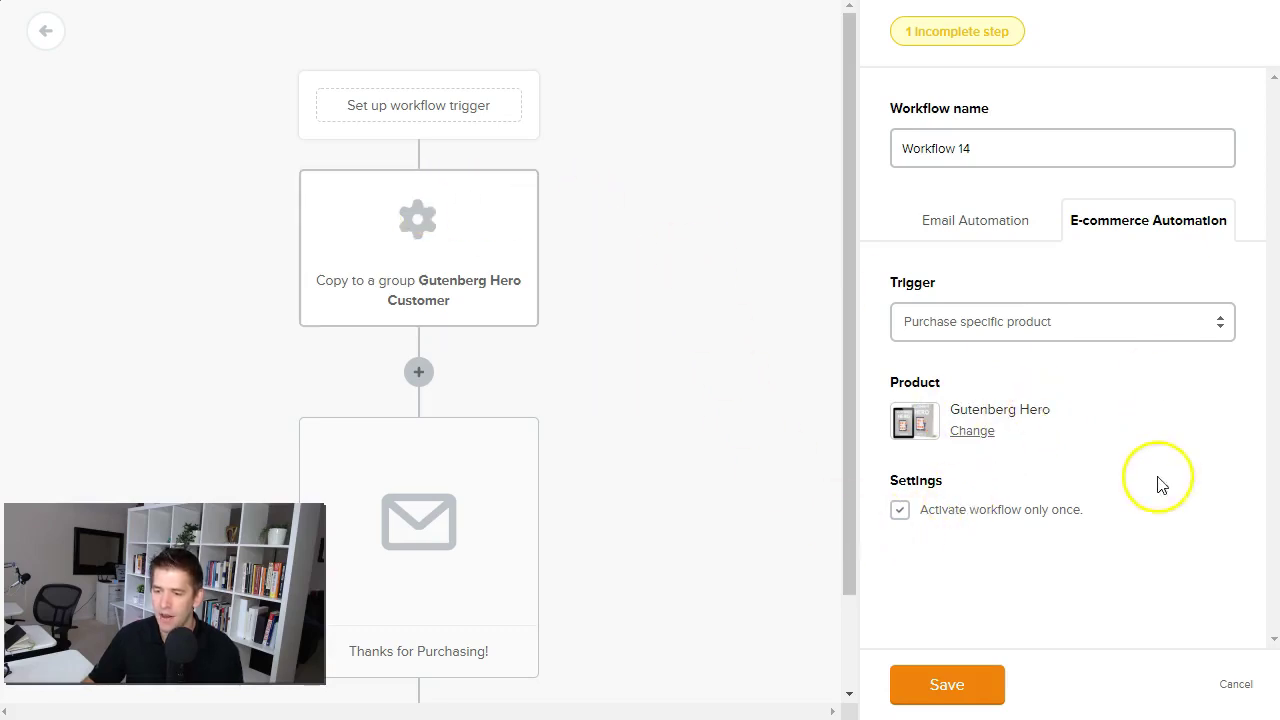
# Let the workflow activate more than once, select the workflow name, and save the trigger
pyautogui.click(900, 509)
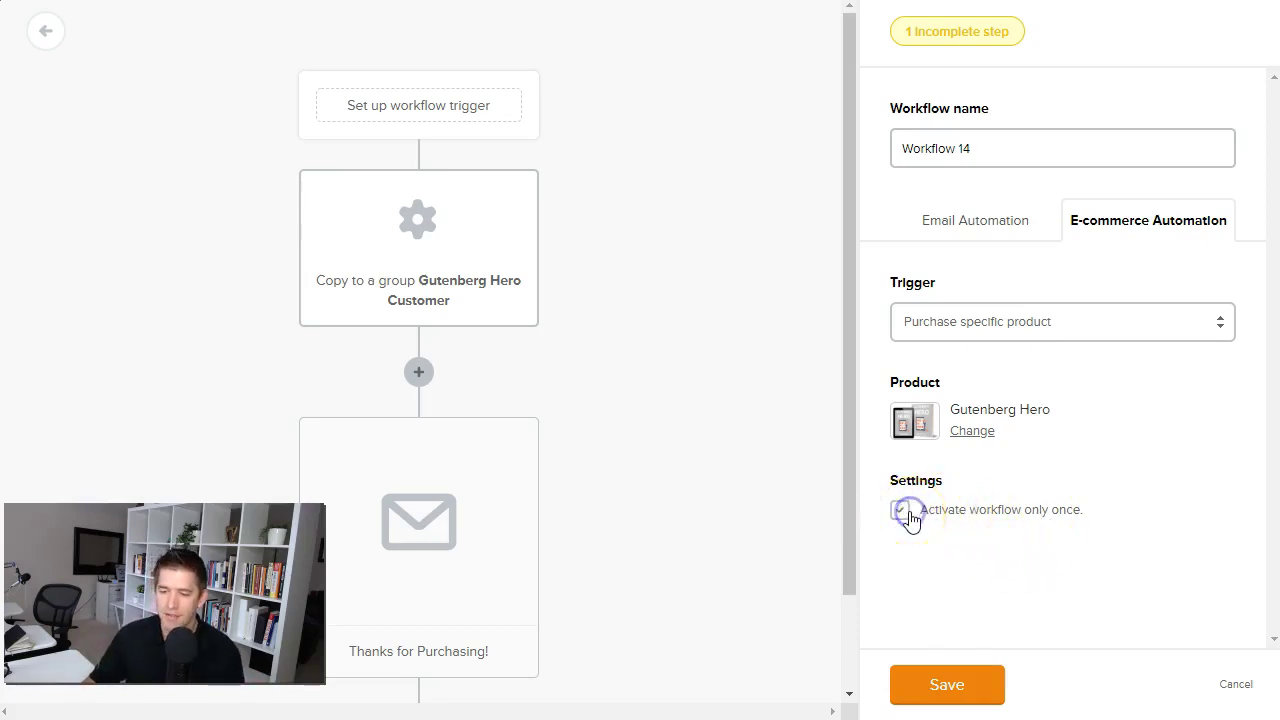
pyautogui.tripleClick(1055, 157)
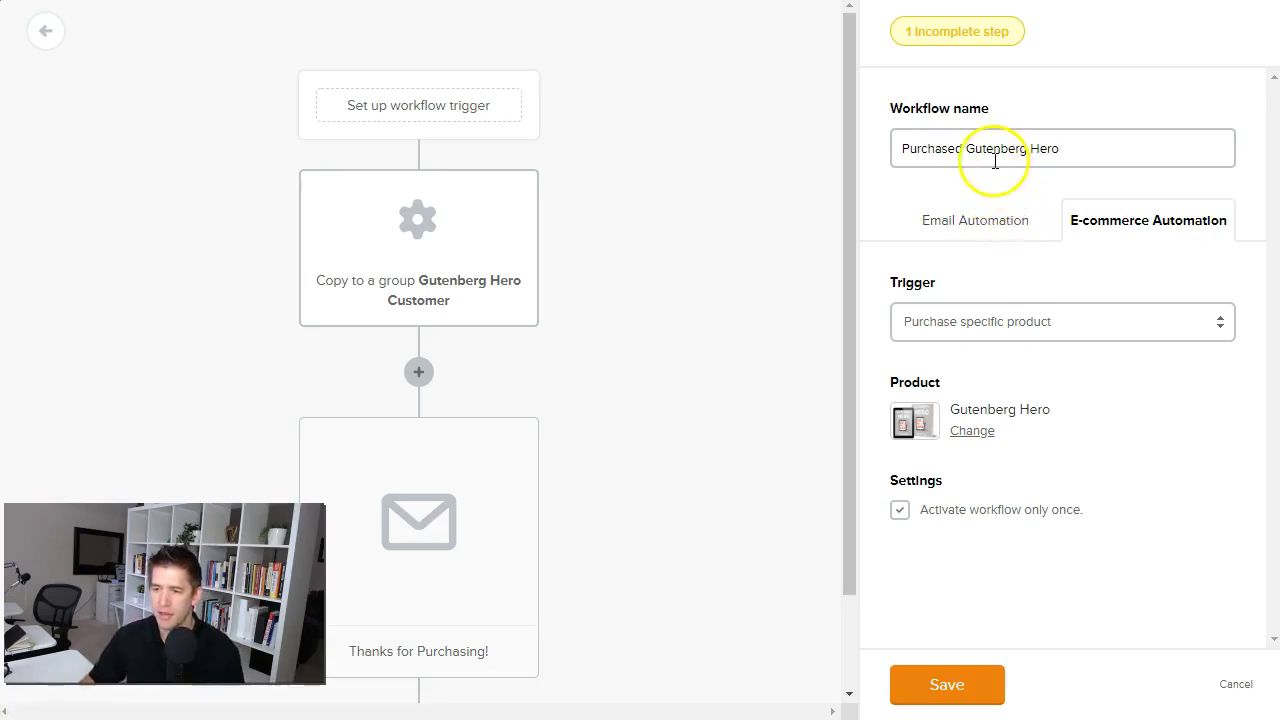
pyautogui.click(931, 685)
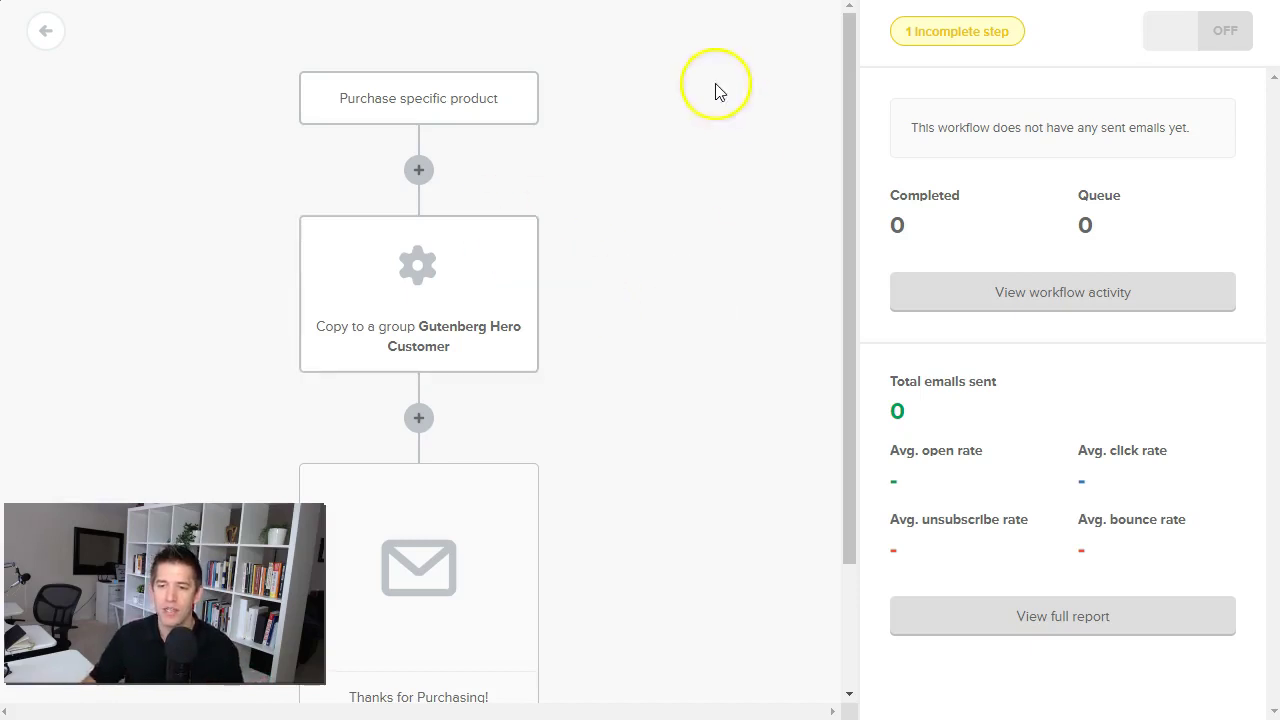
pyautogui.click(457, 122)
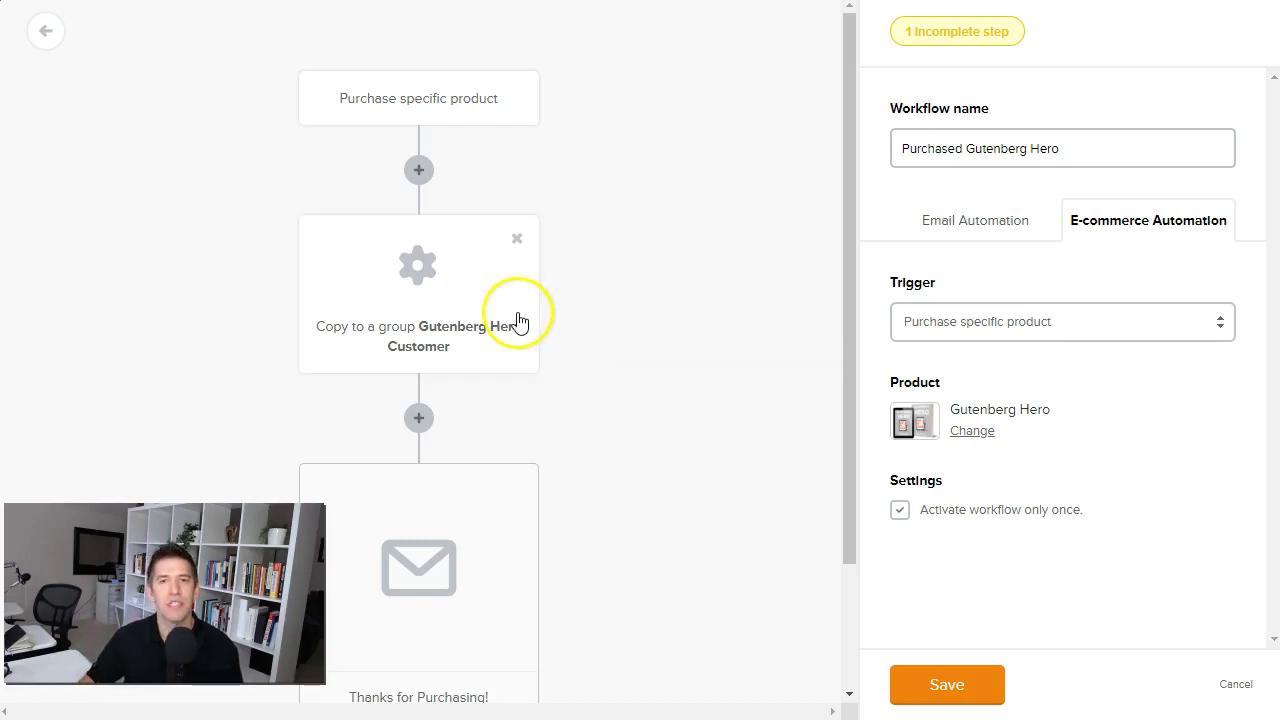
pyautogui.scroll(-2, 594, 312)
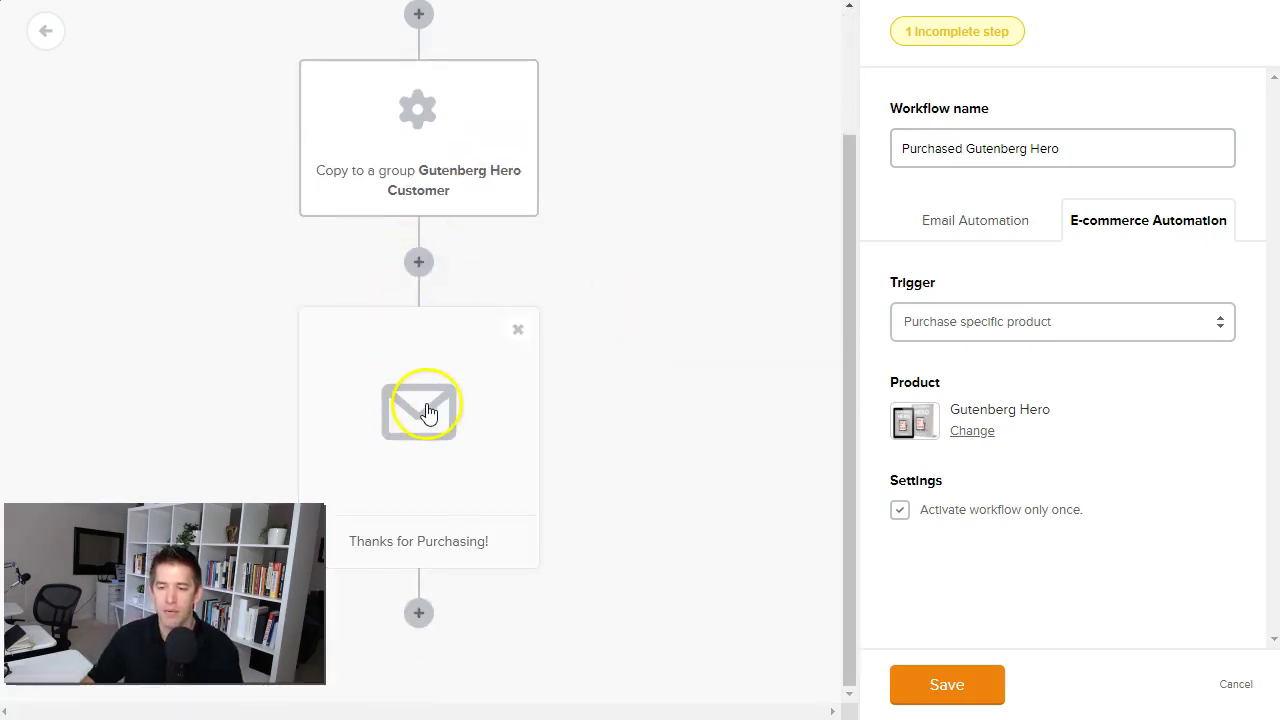
pyautogui.click(420, 613)
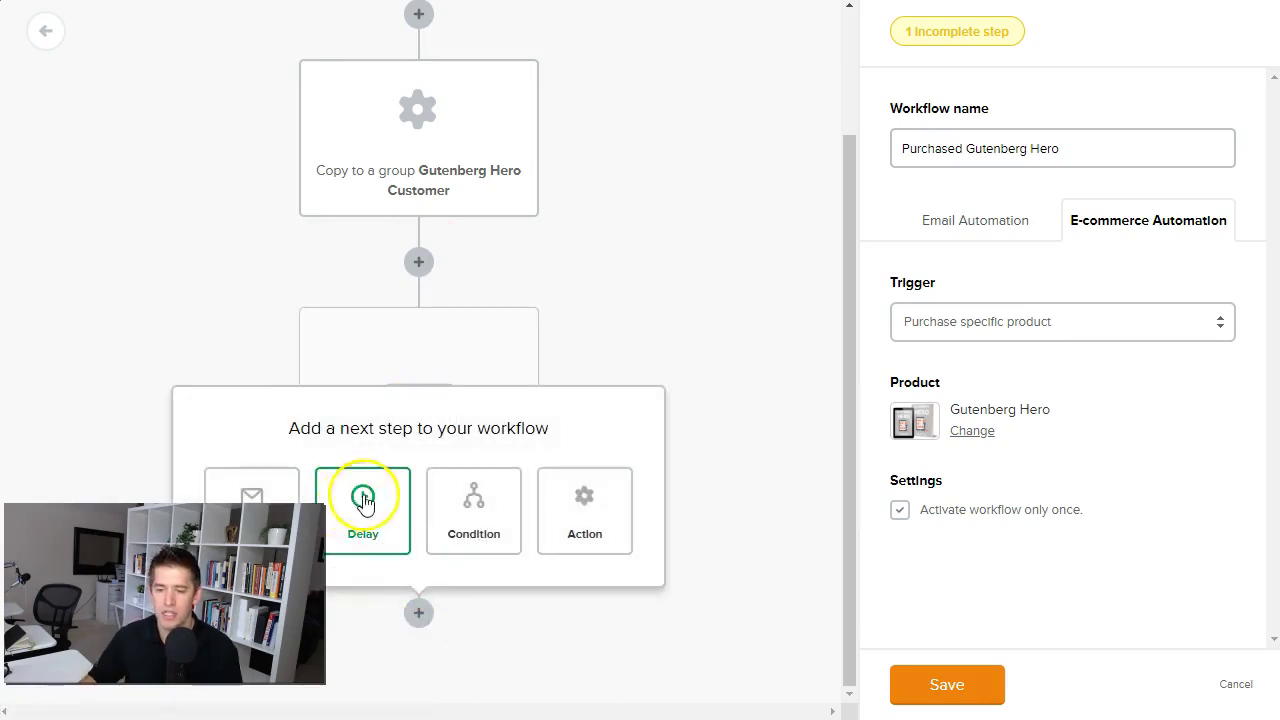
pyautogui.click(365, 495)
pyautogui.click(910, 140)
pyautogui.write('3')
pyautogui.click(951, 679)
pyautogui.scroll(-2, 680, 520)
pyautogui.click(418, 611)
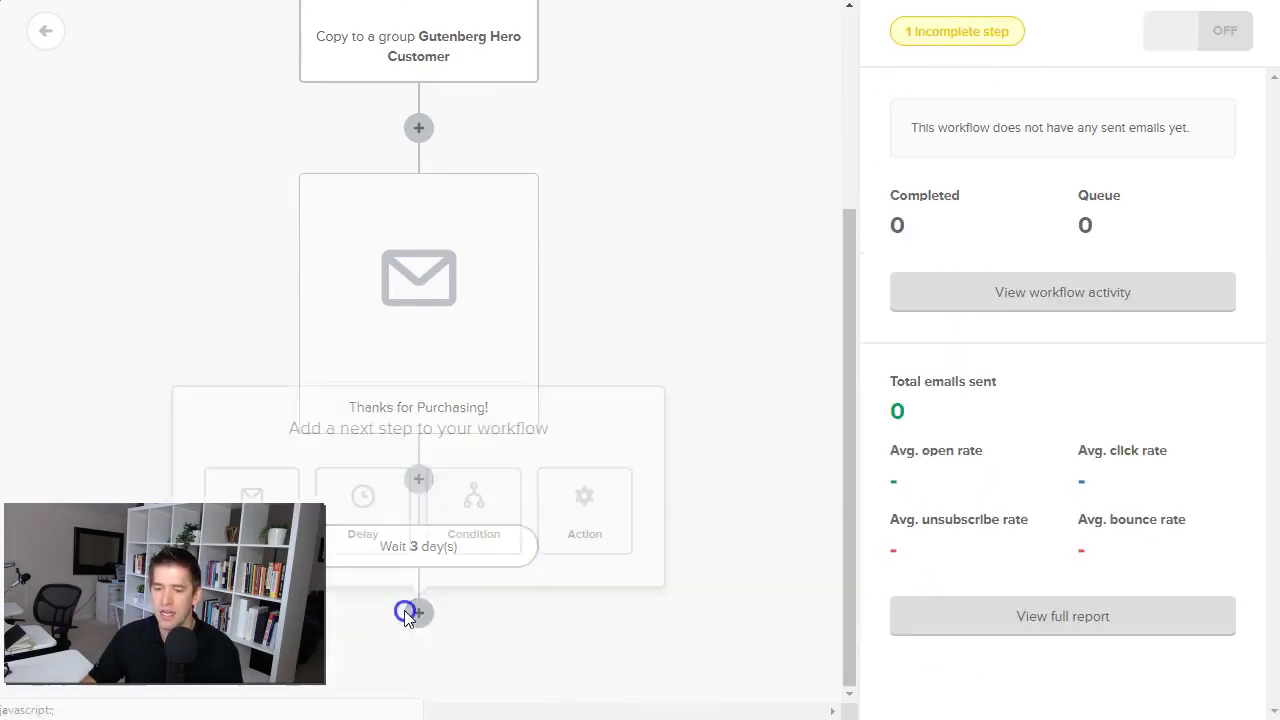
pyautogui.click(286, 496)
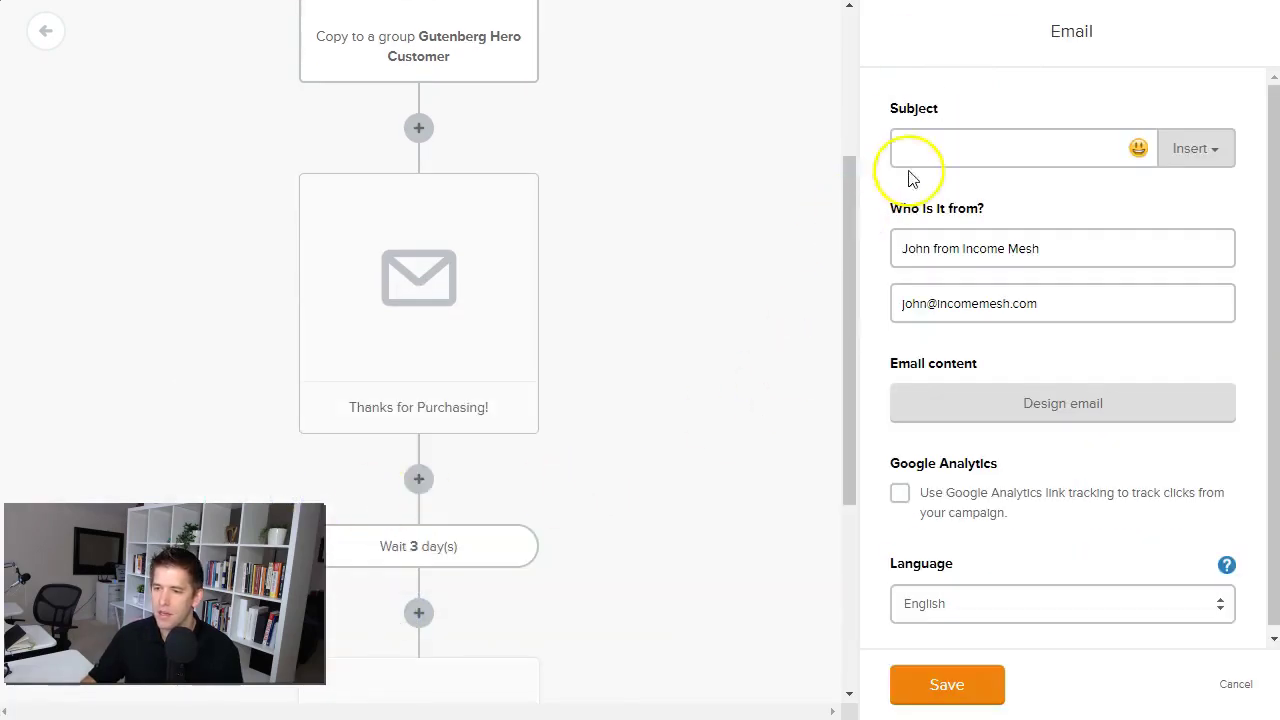
pyautogui.click(942, 156)
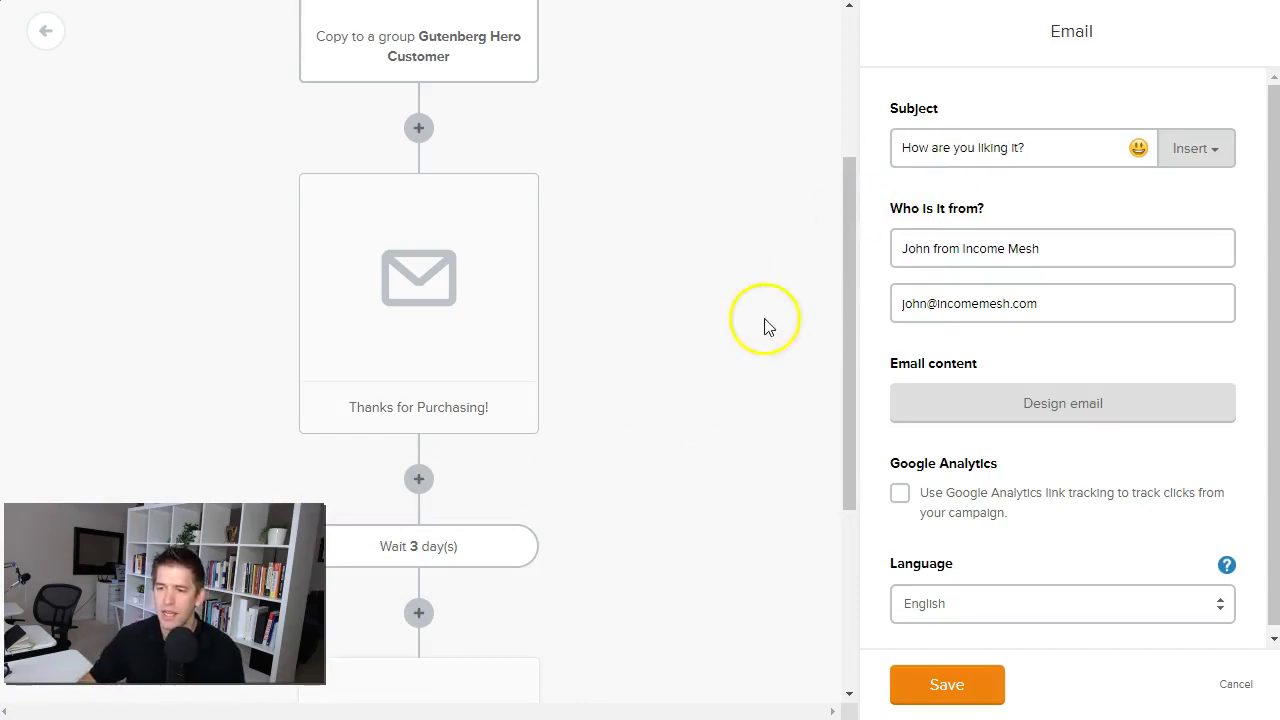
pyautogui.scroll(-3, 514, 457)
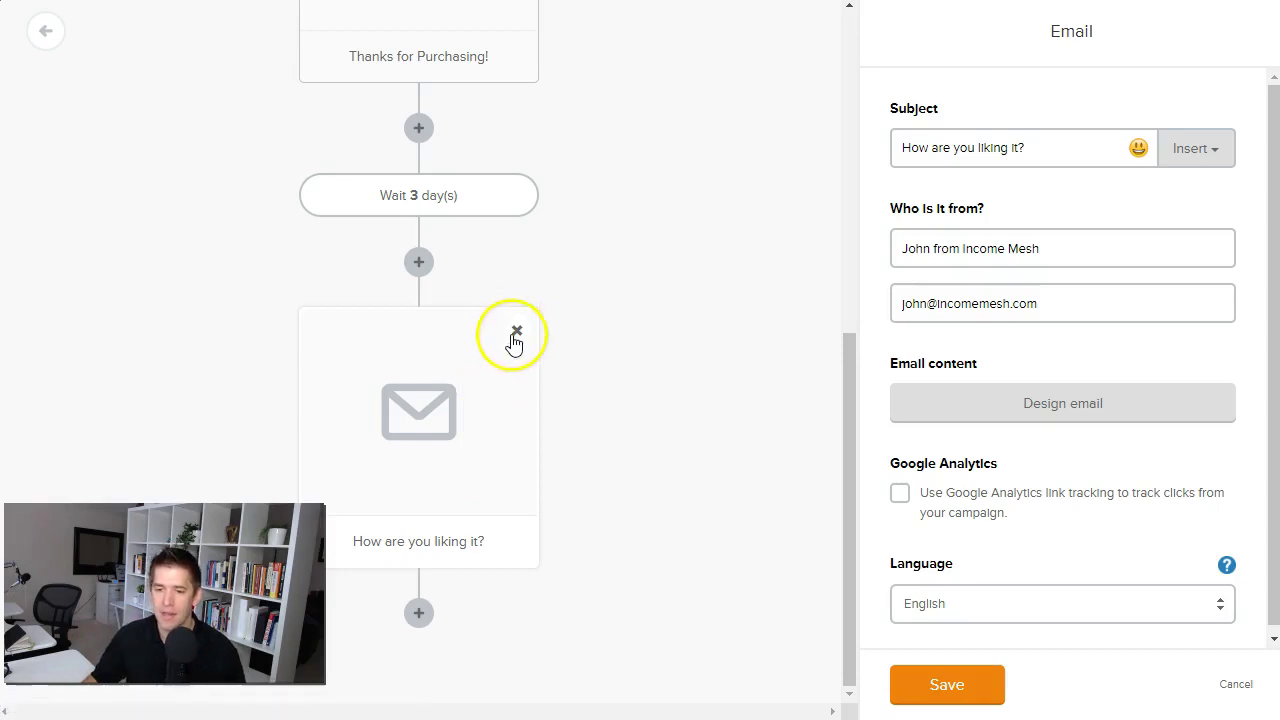
pyautogui.click(514, 334)
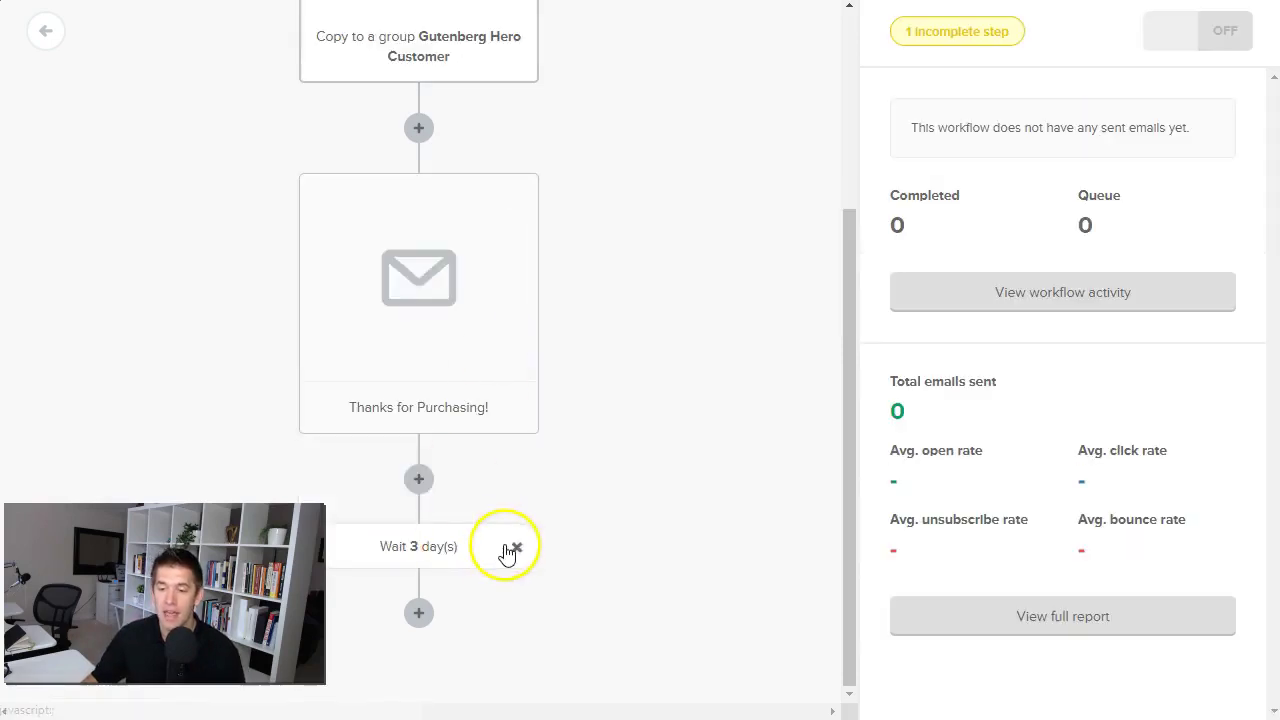
pyautogui.click(510, 548)
# Confirm removing the wait step, scroll the email preview, and cancel the logo block's audience settings
pyautogui.click(791, 222)
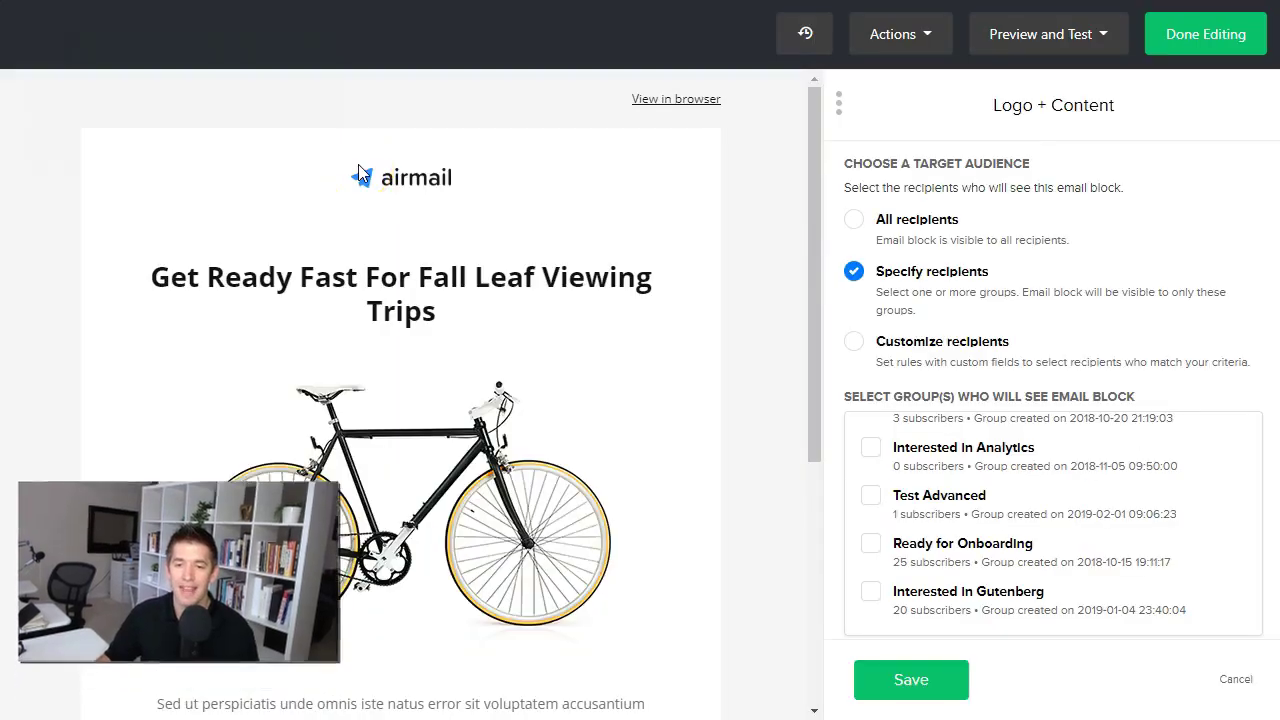
pyautogui.moveTo(443, 194)
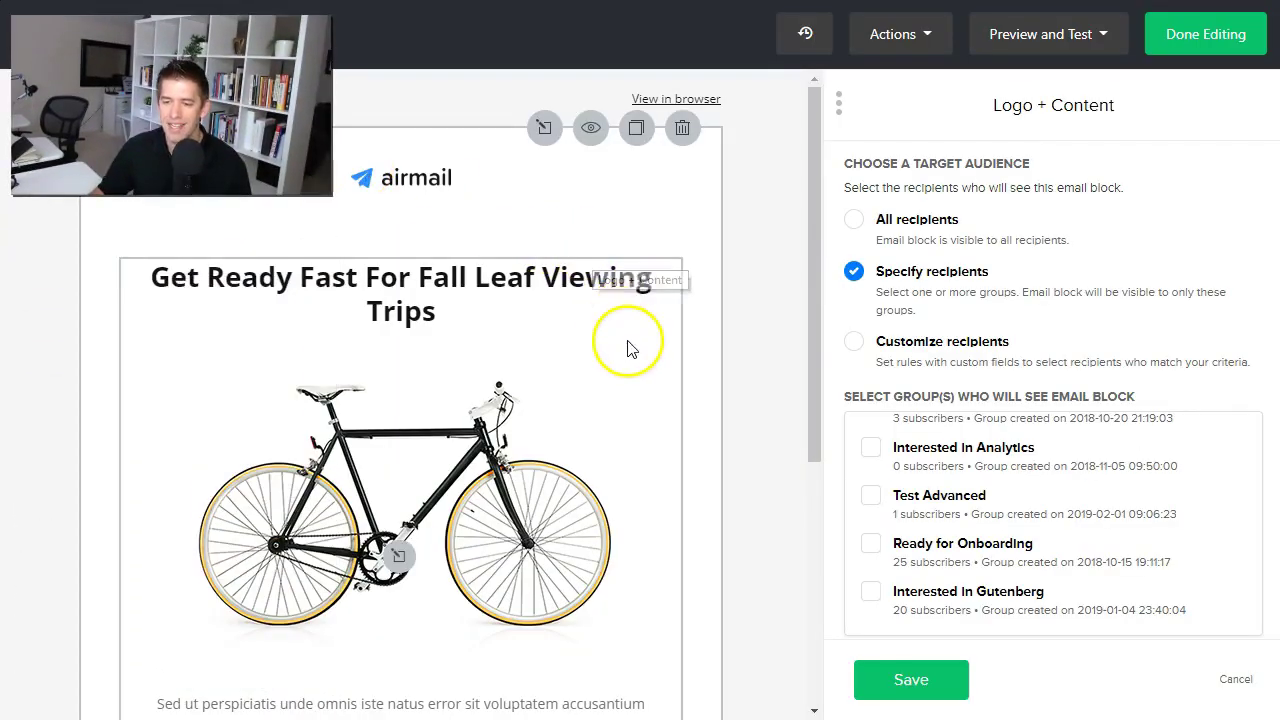
pyautogui.scroll(-2, 629, 343)
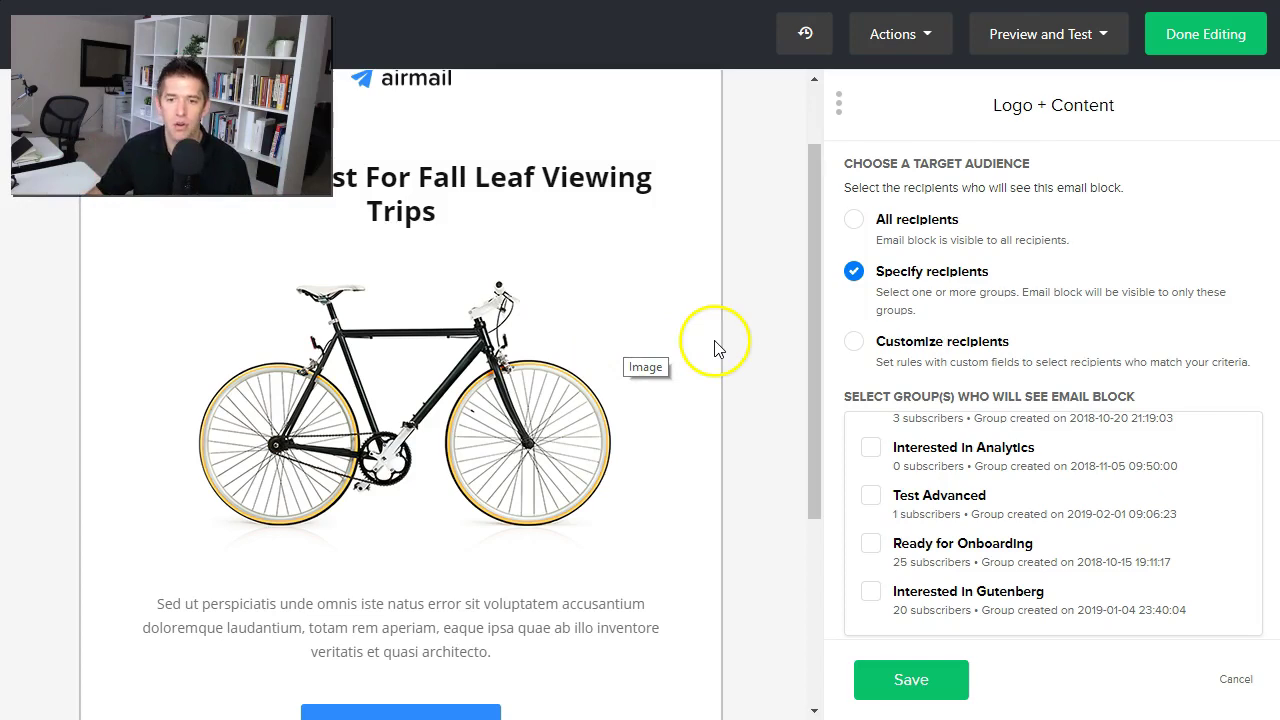
pyautogui.scroll(-3, 674, 351)
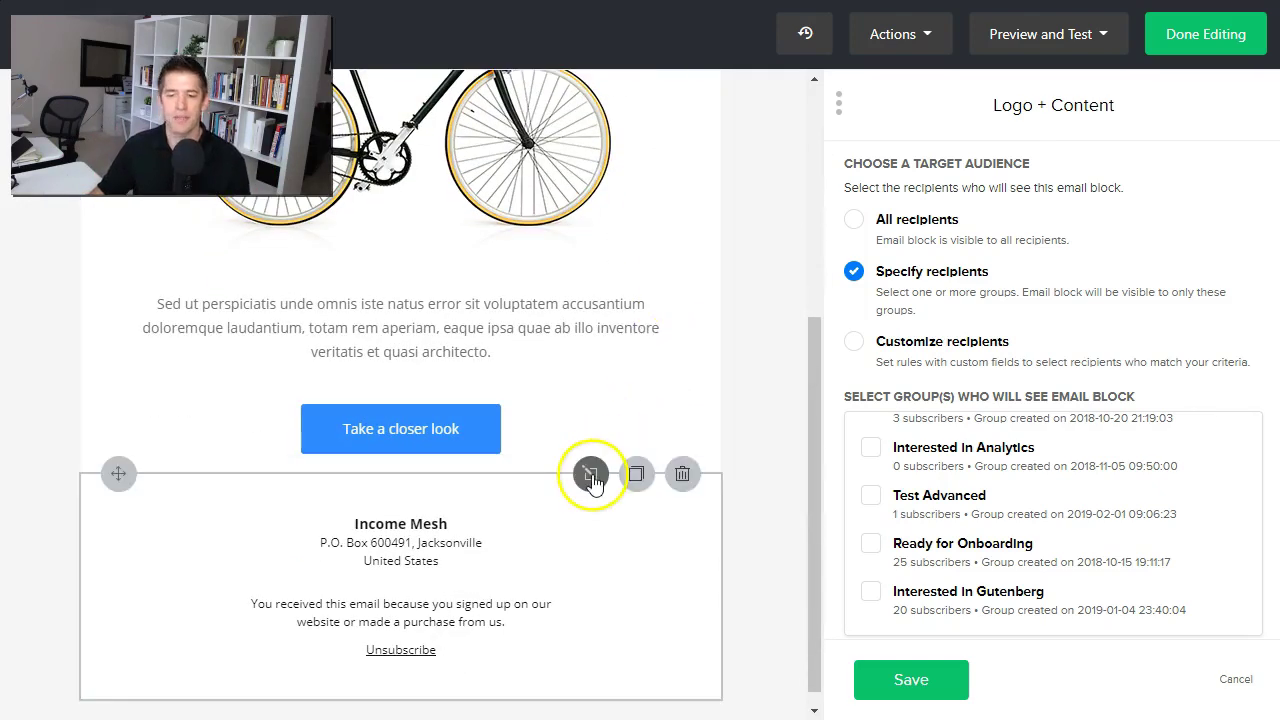
pyautogui.scroll(4, 509, 449)
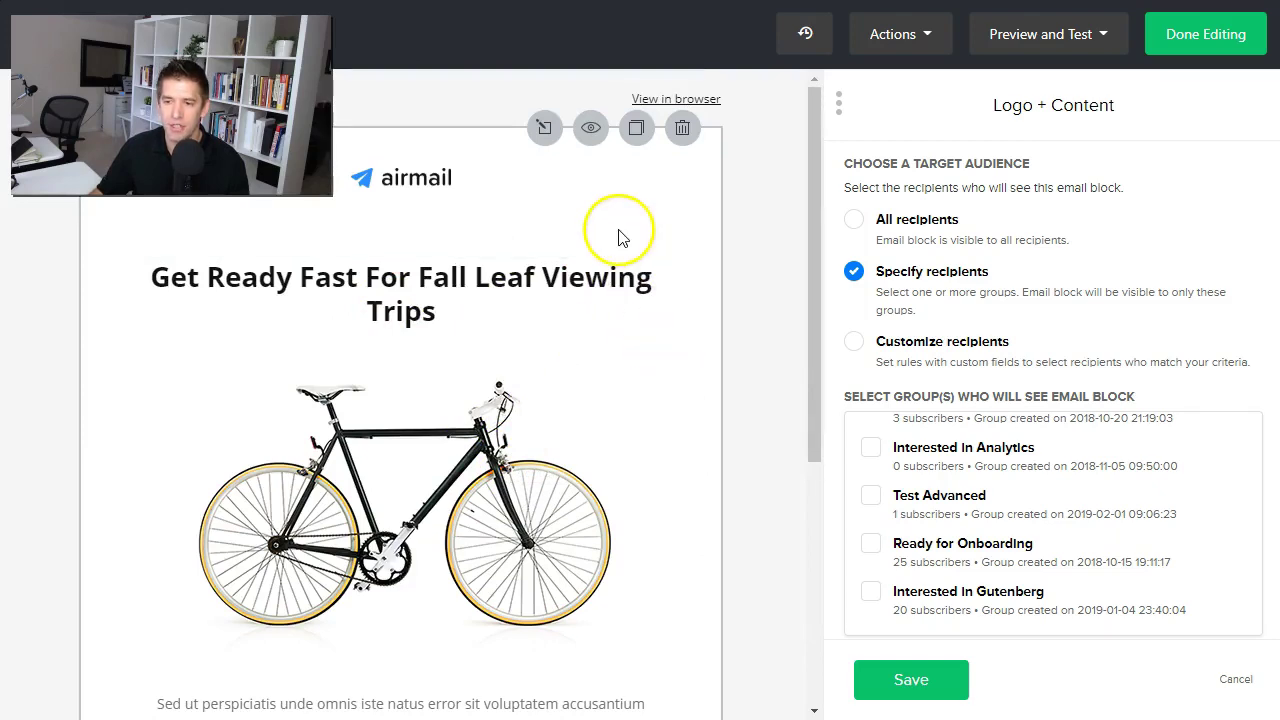
pyautogui.scroll(-2, 620, 234)
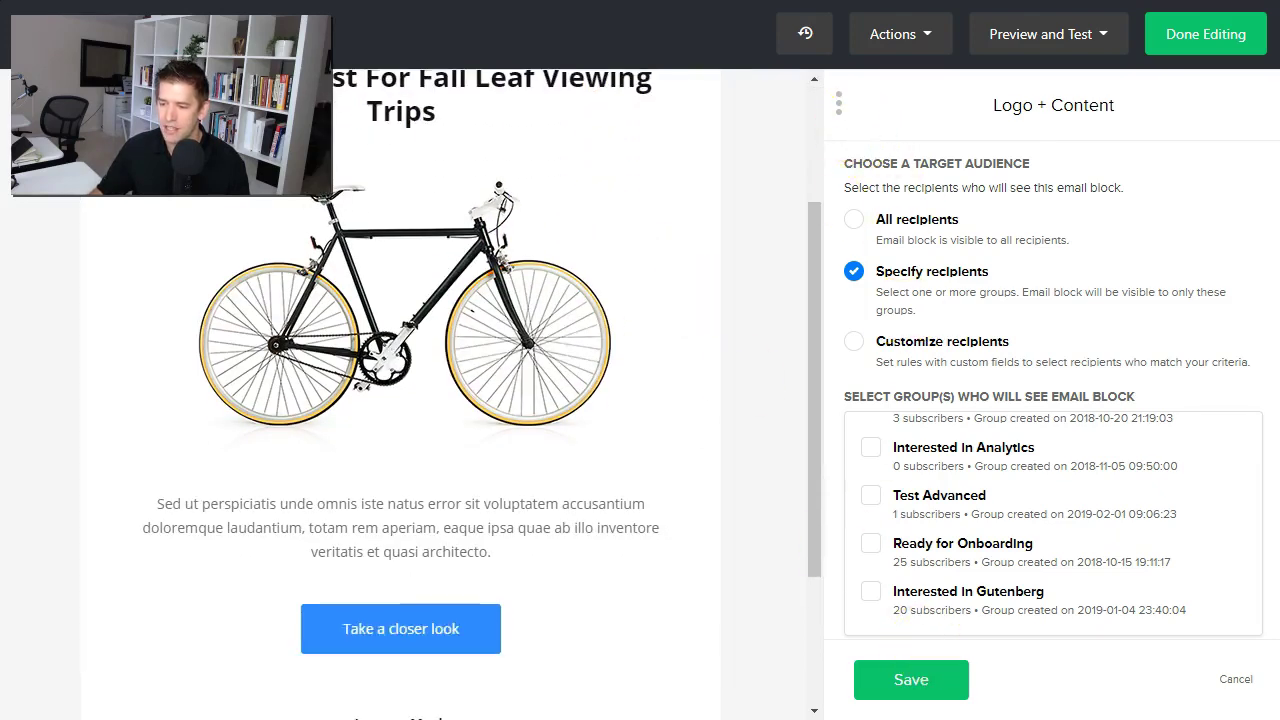
pyautogui.click(1236, 680)
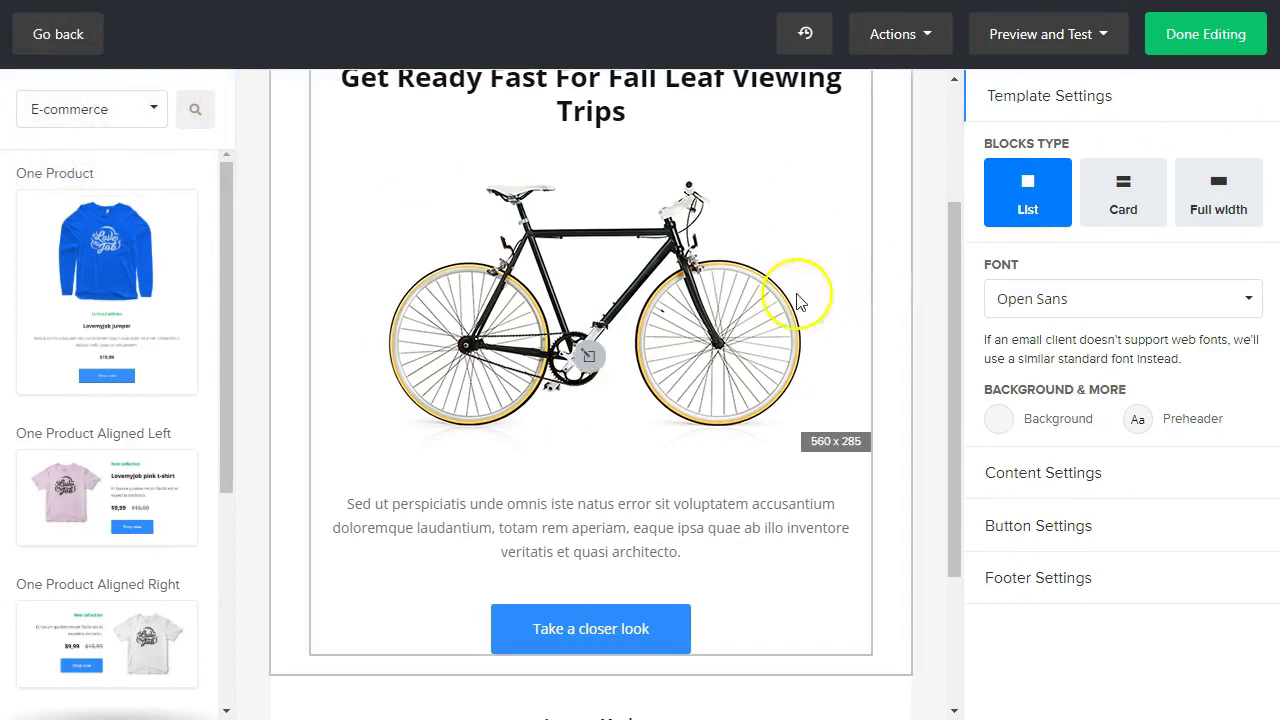
# Show all block categories and drag Logo + Navigation and Video blocks above the footer
pyautogui.click(126, 110)
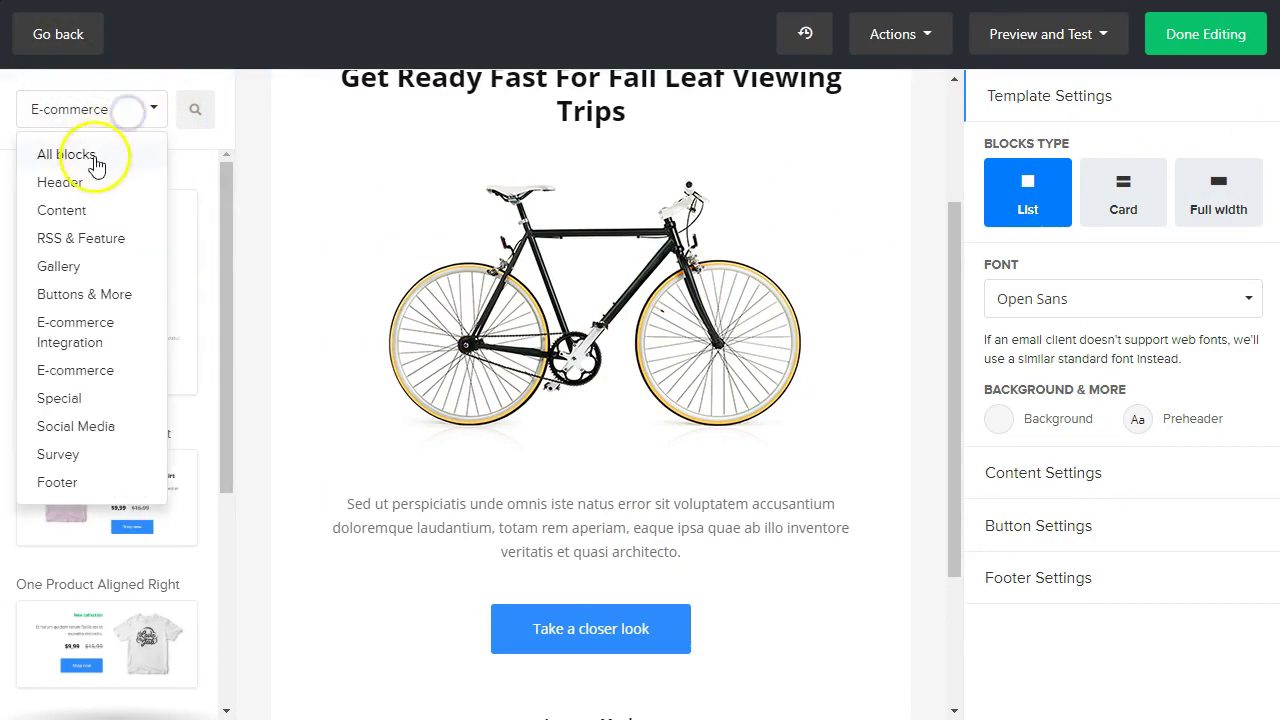
pyautogui.click(96, 158)
pyautogui.scroll(-3, 440, 480)
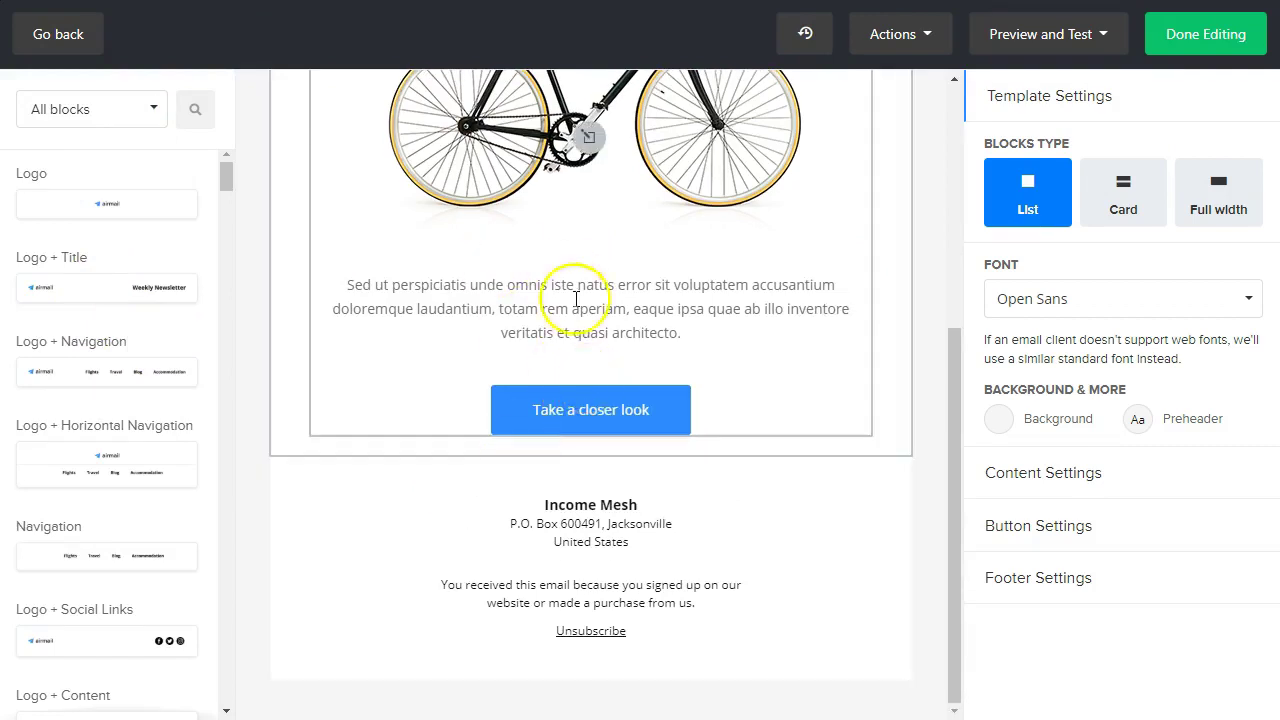
pyautogui.moveTo(149, 380); pyautogui.dragTo(625, 440)
pyautogui.scroll(-1, 143, 485)
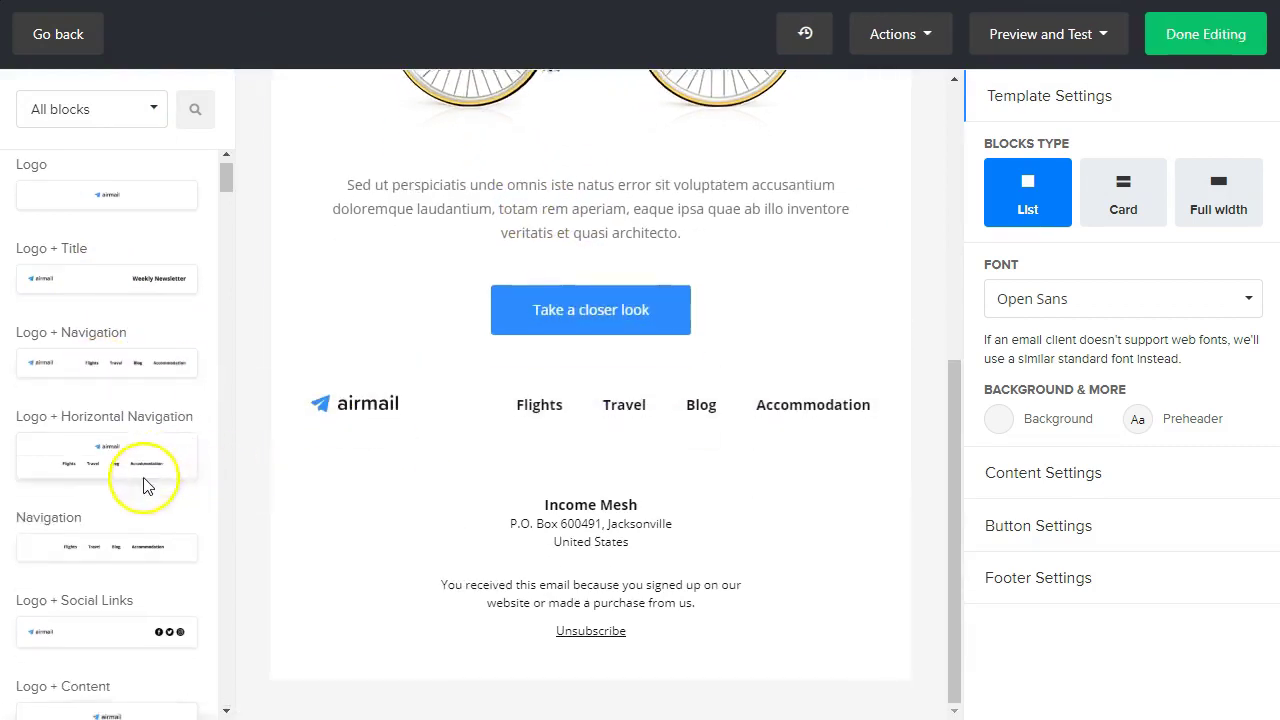
pyautogui.scroll(-10, 143, 485)
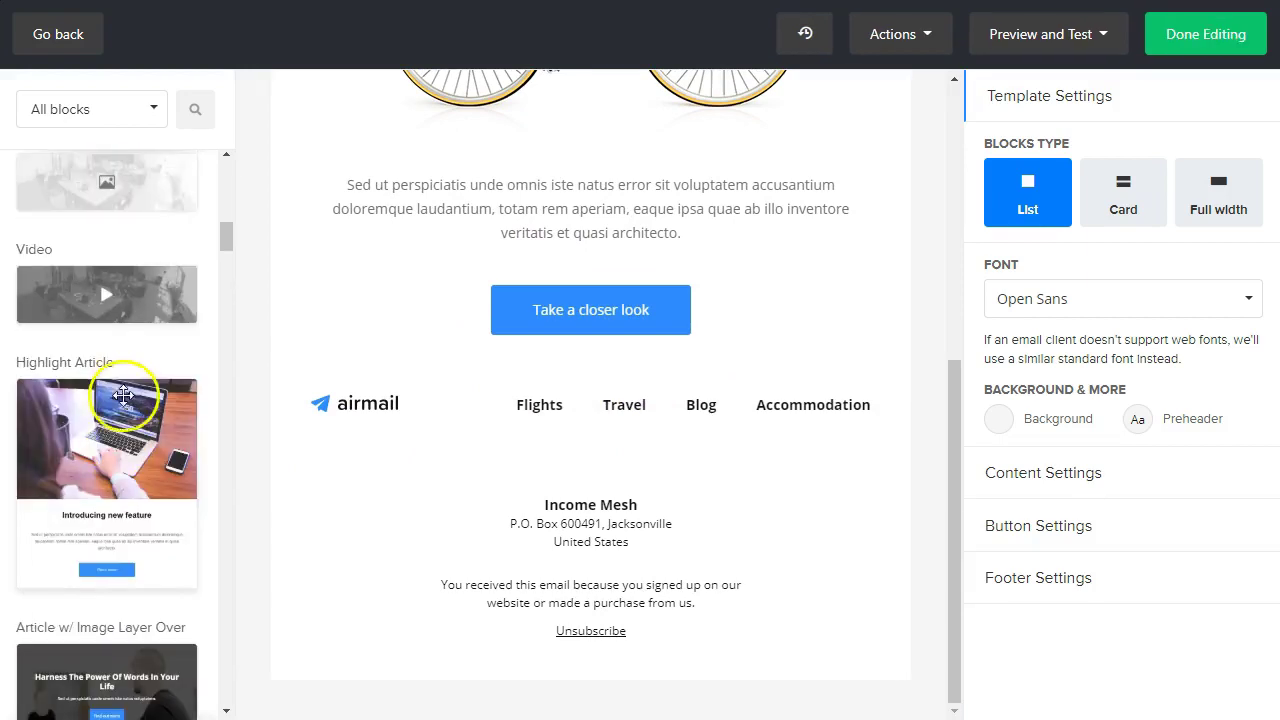
pyautogui.moveTo(104, 294); pyautogui.dragTo(662, 436)
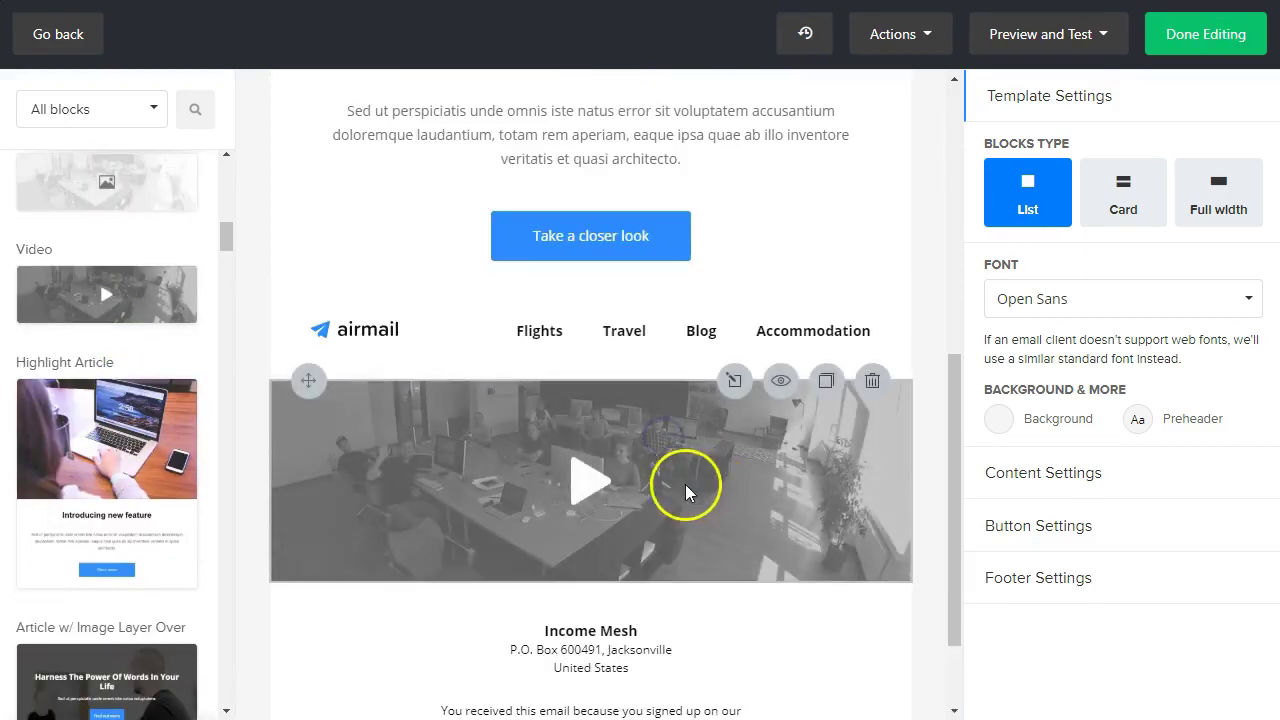
# Save the Video block's settings and filter the block library to E-commerce blocks
pyautogui.click(679, 487)
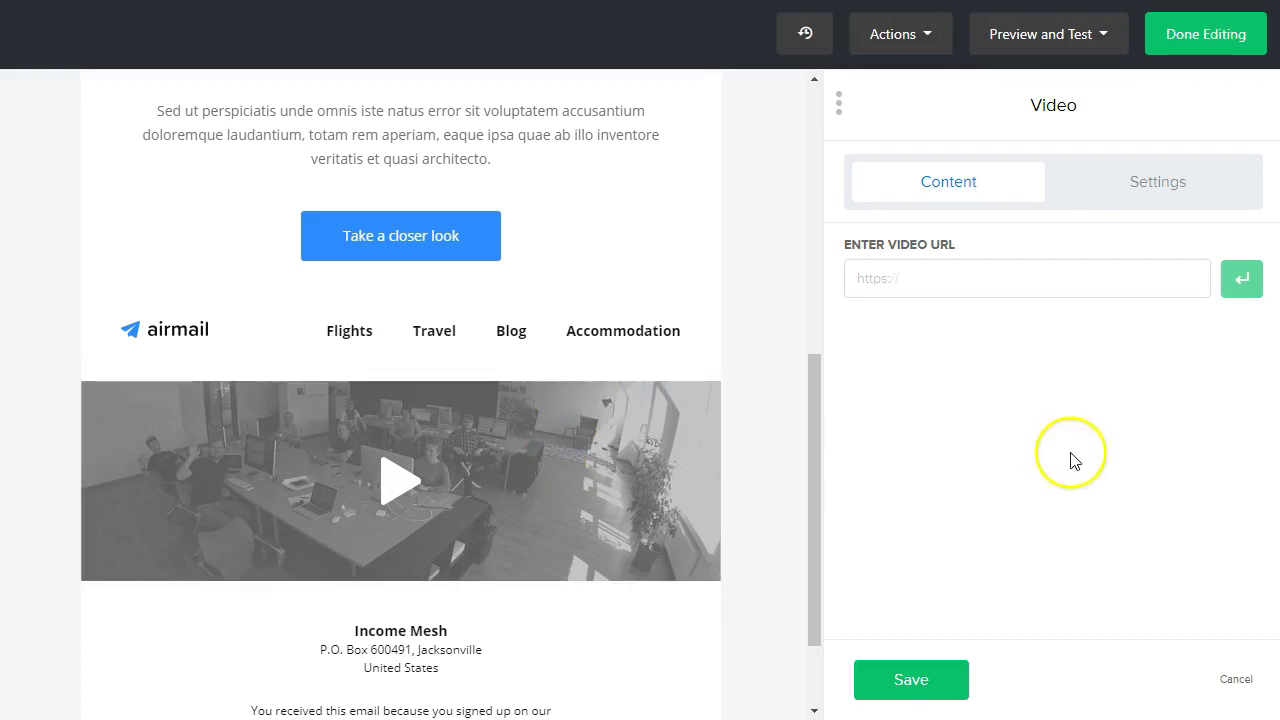
pyautogui.click(926, 684)
pyautogui.scroll(-3, 117, 418)
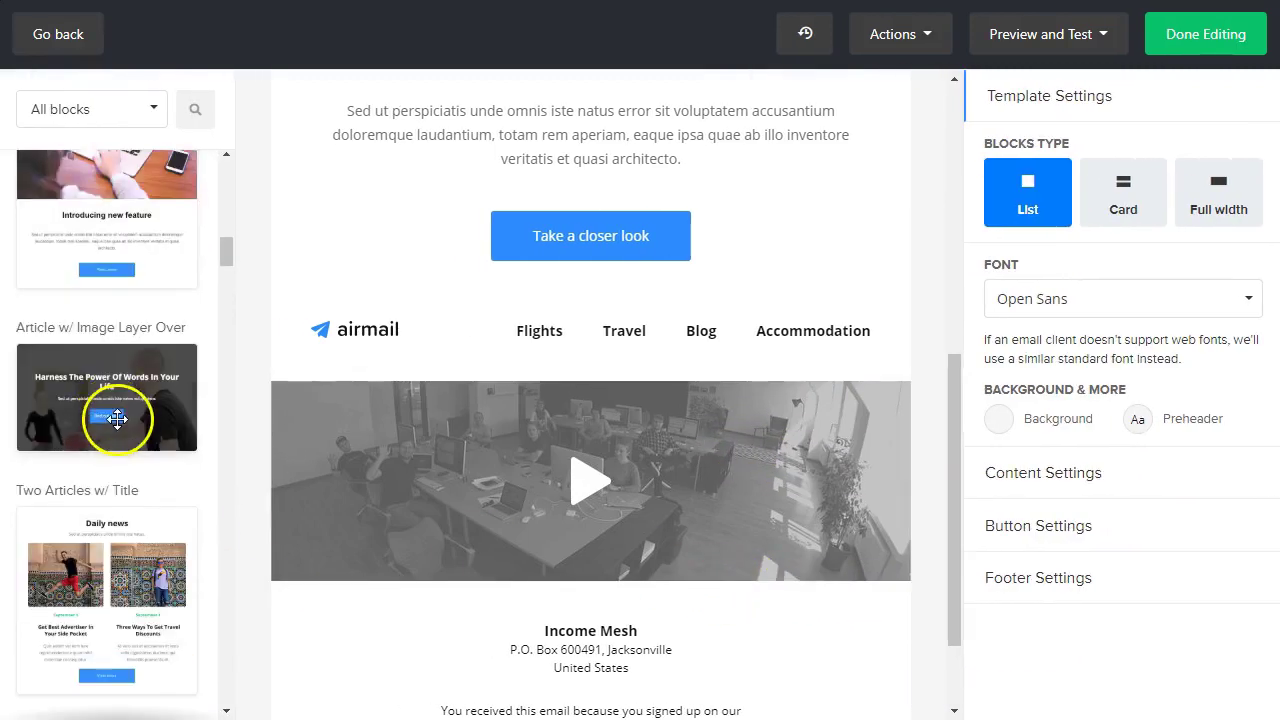
pyautogui.scroll(-3, 117, 418)
pyautogui.click(120, 112)
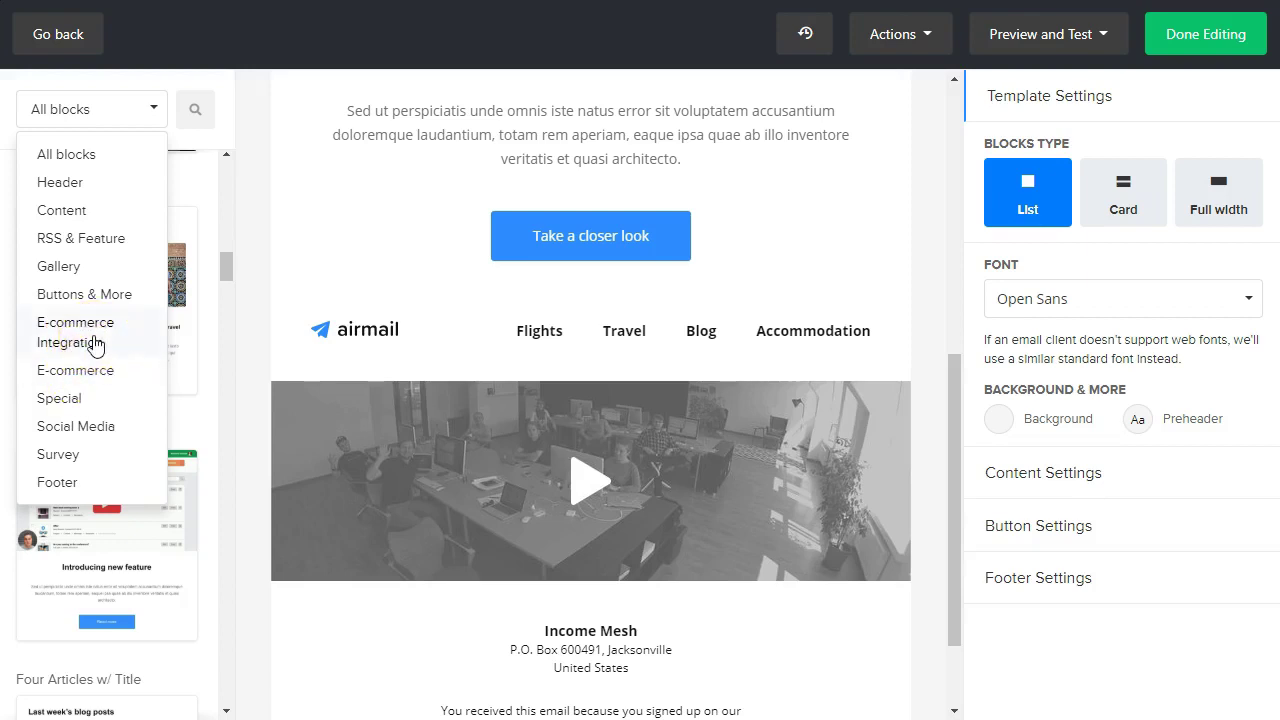
pyautogui.click(104, 368)
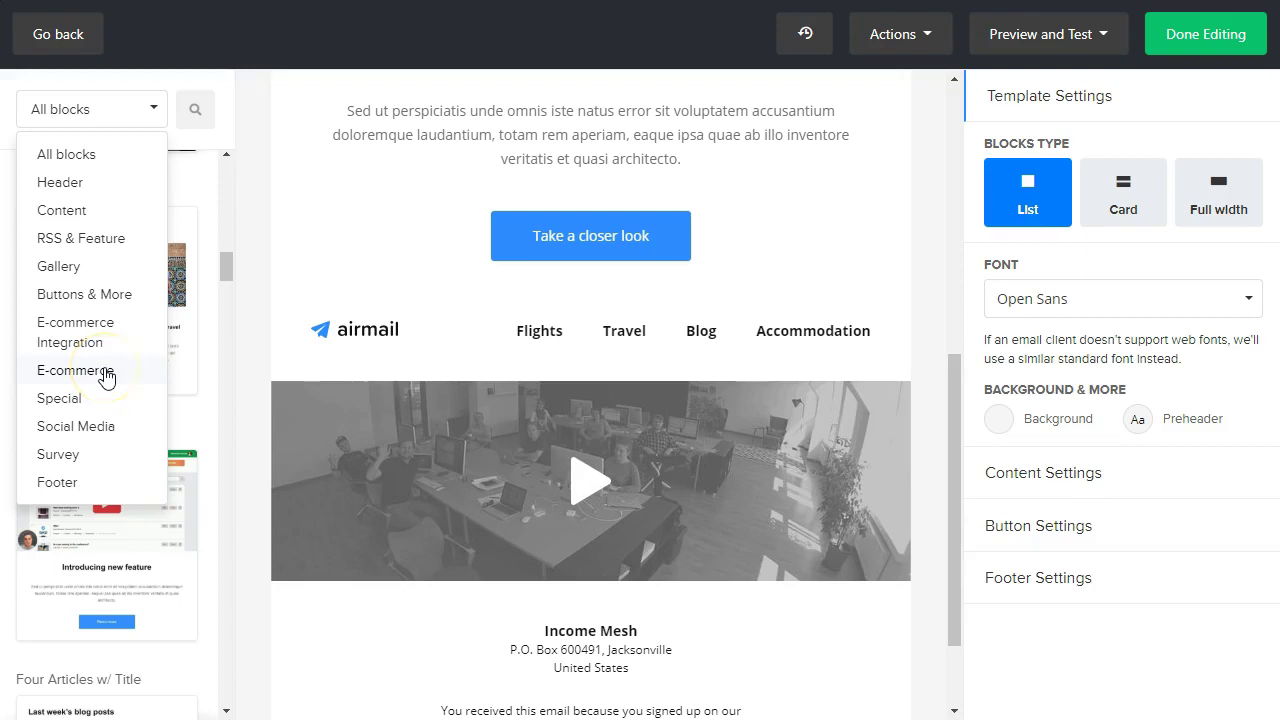
# Place a One Product Aligned Left block for the pink t-shirt ($9,99, was $15.99) at the email's end
pyautogui.scroll(-1, 383, 380)
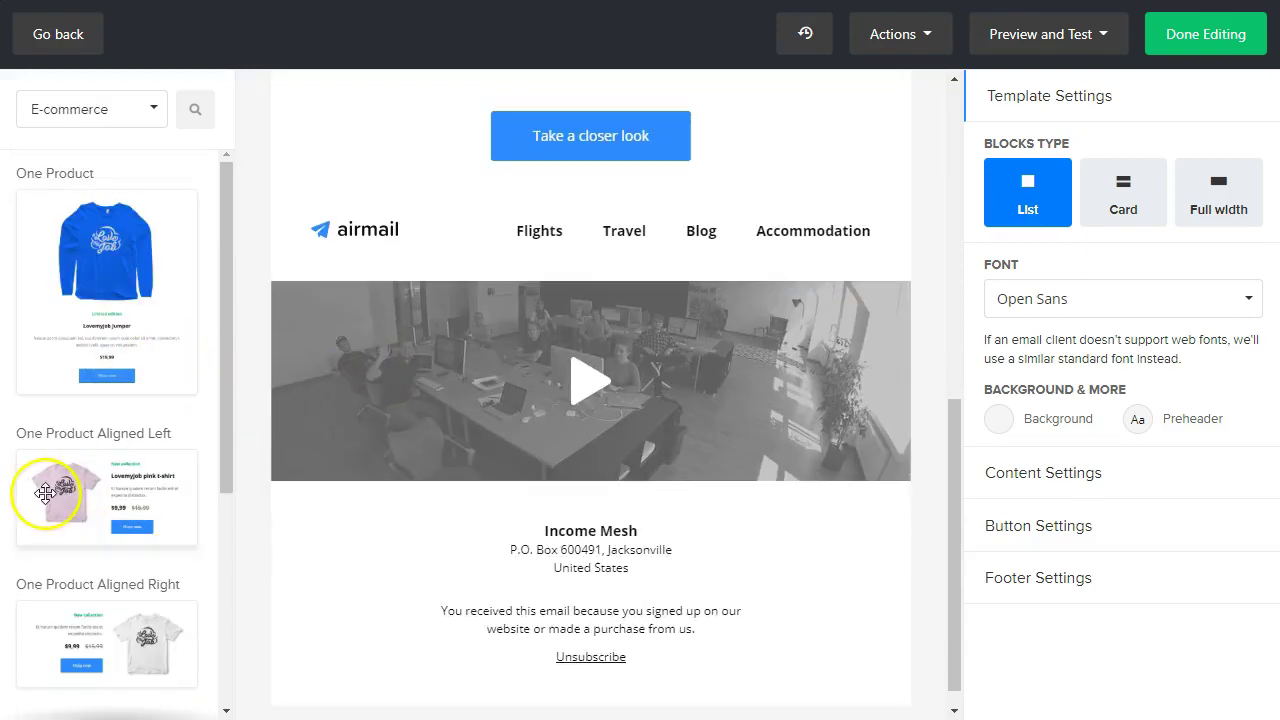
pyautogui.moveTo(126, 477); pyautogui.dragTo(590, 676)
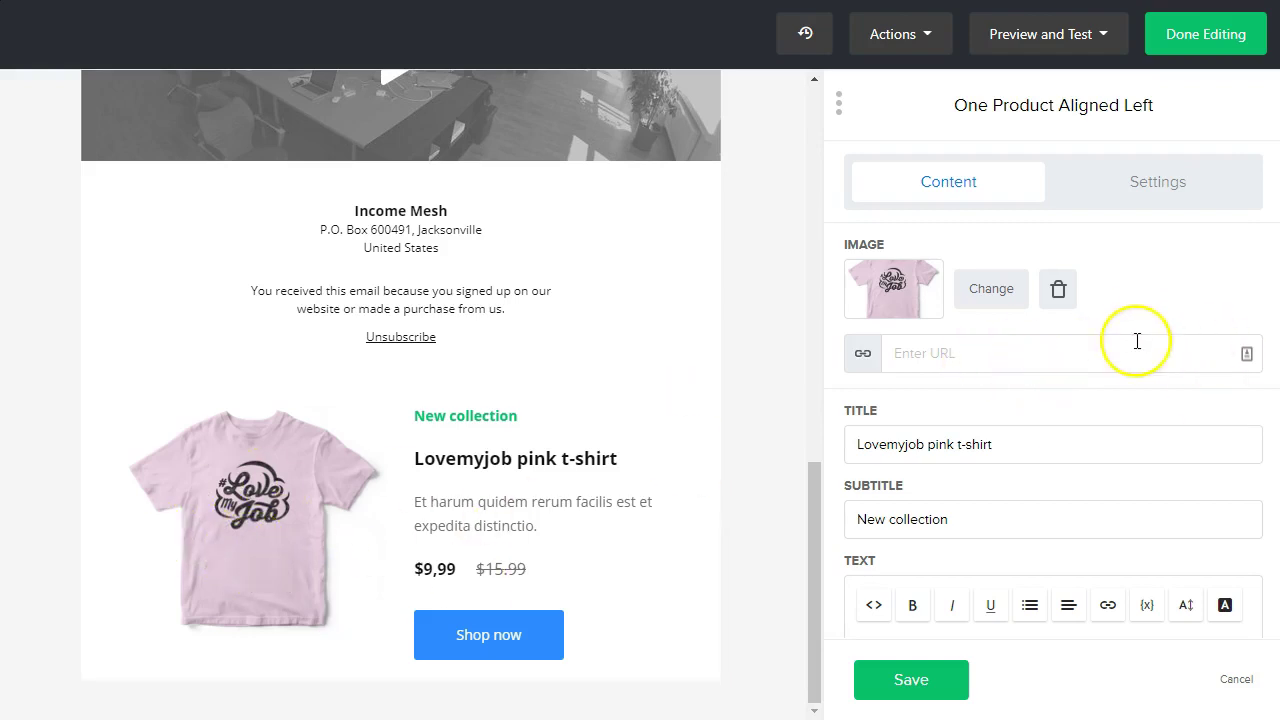
pyautogui.scroll(-5, 943, 457)
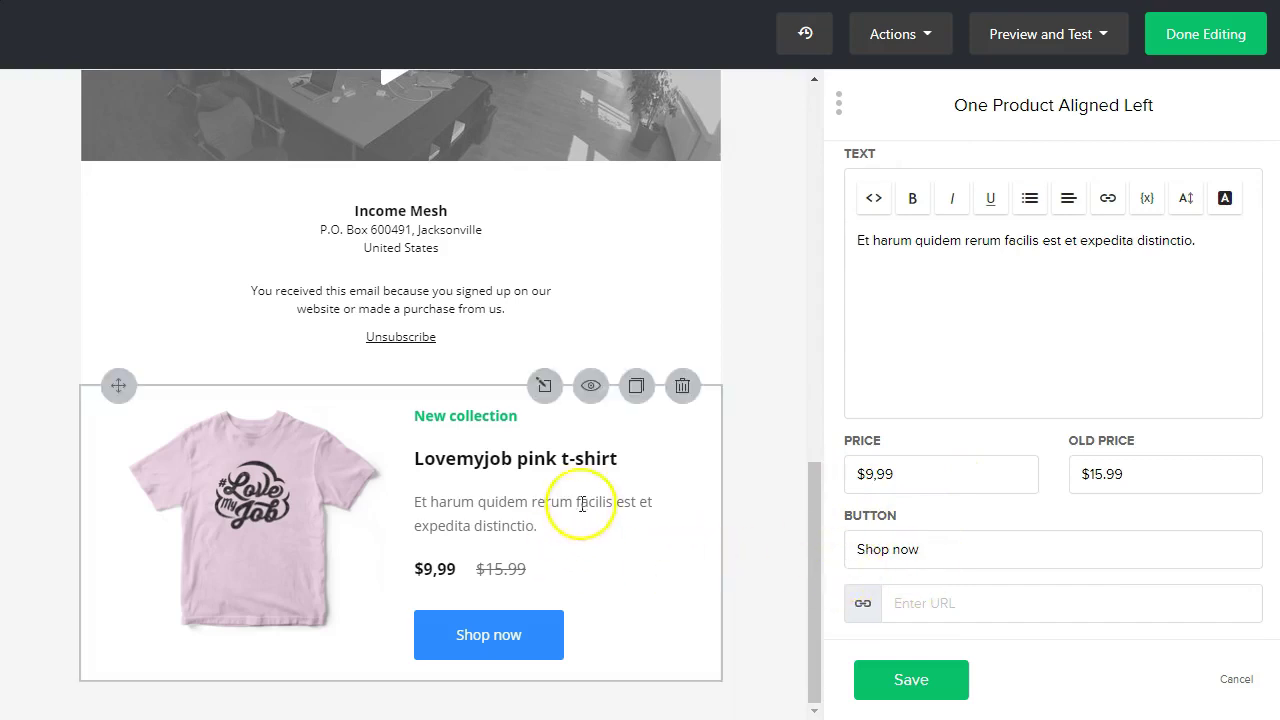
# Delete the pink t-shirt block and add an E-commerce Integration Products 2 block at the email's end
pyautogui.click(688, 390)
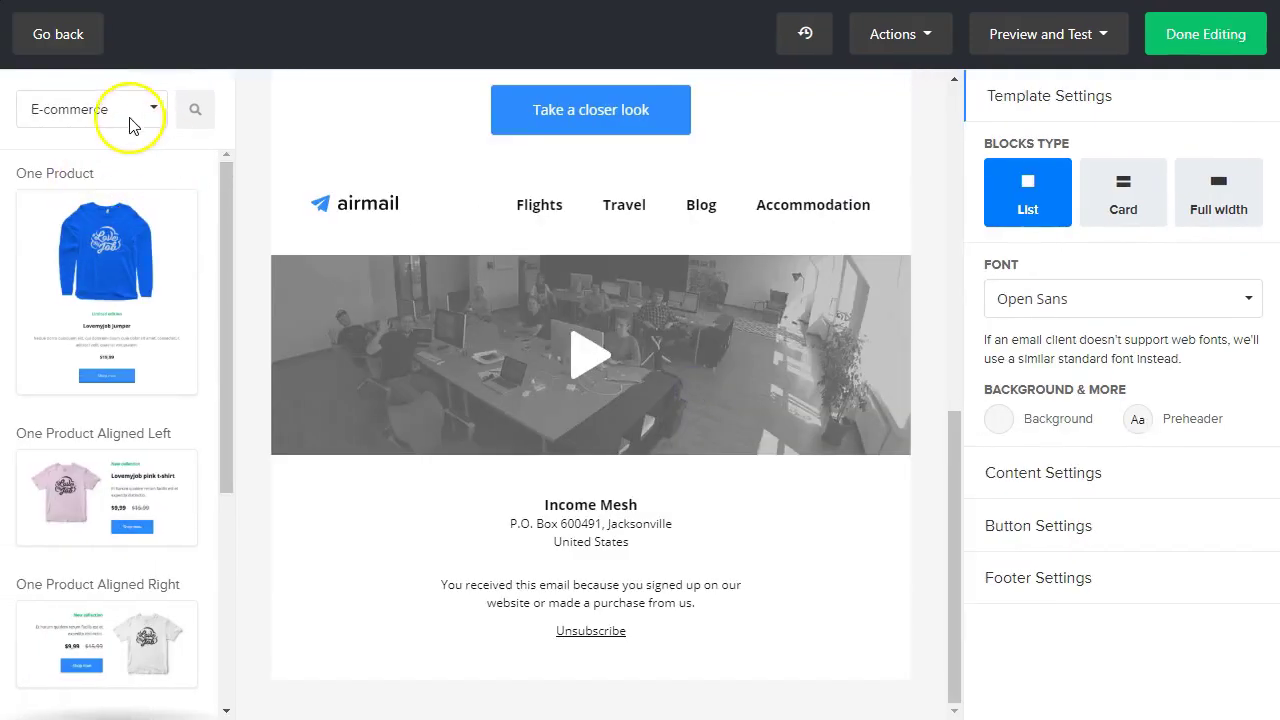
pyautogui.click(124, 112)
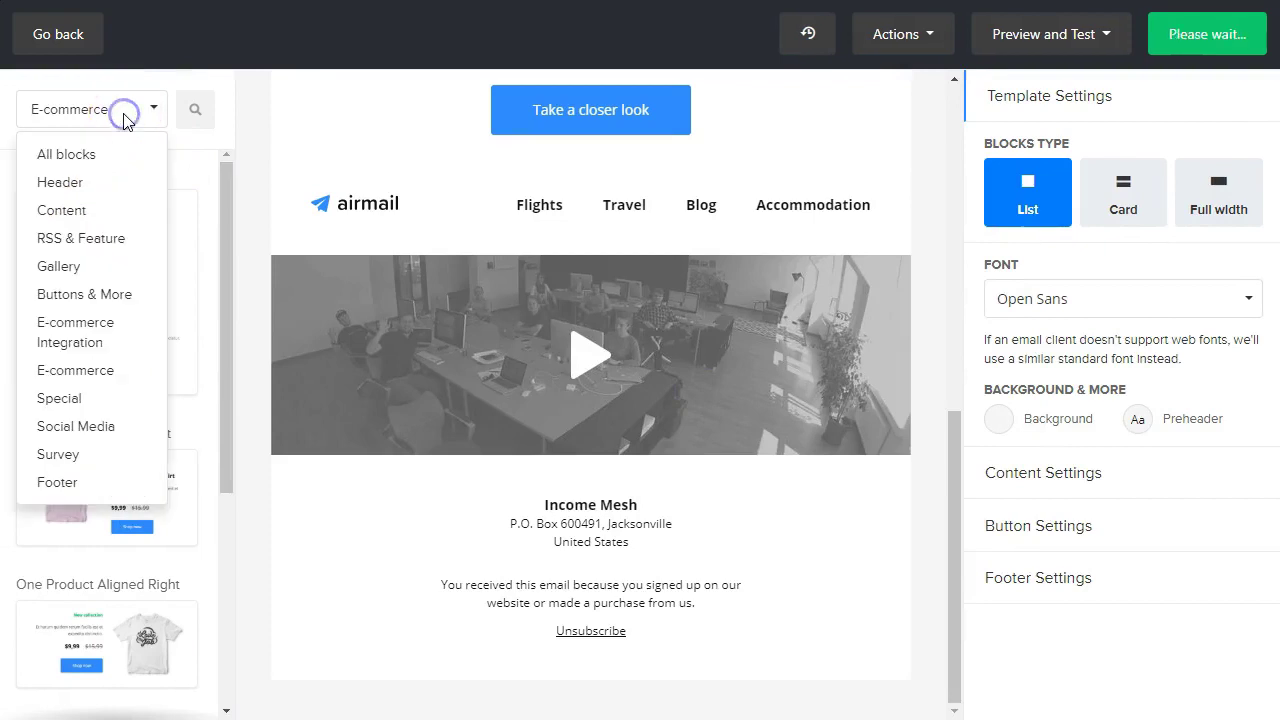
pyautogui.click(71, 327)
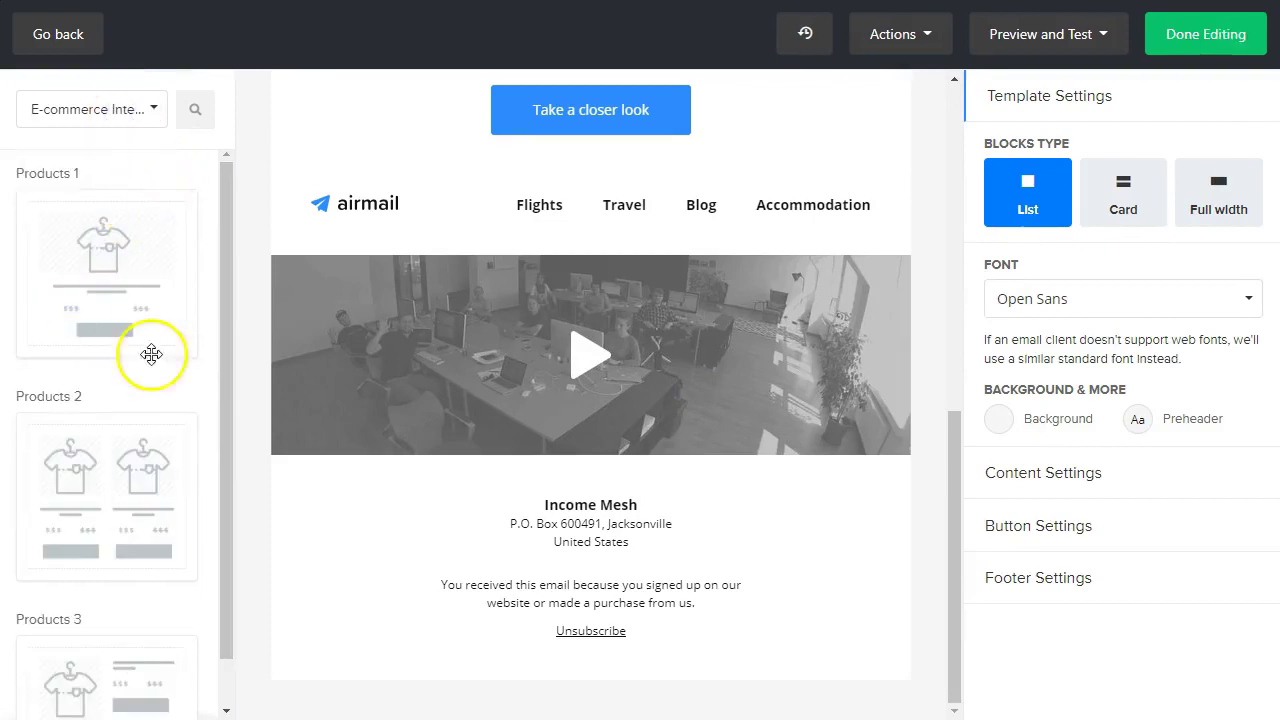
pyautogui.scroll(-1, 137, 394)
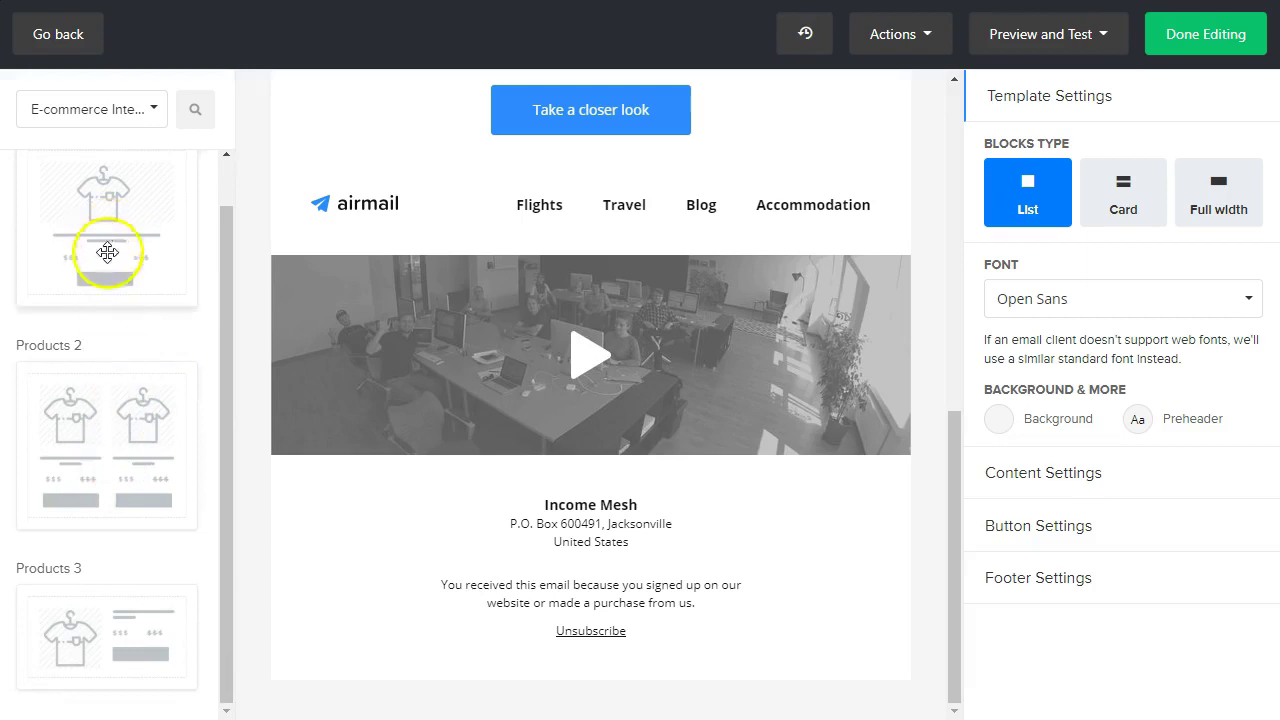
pyautogui.scroll(3, 118, 300)
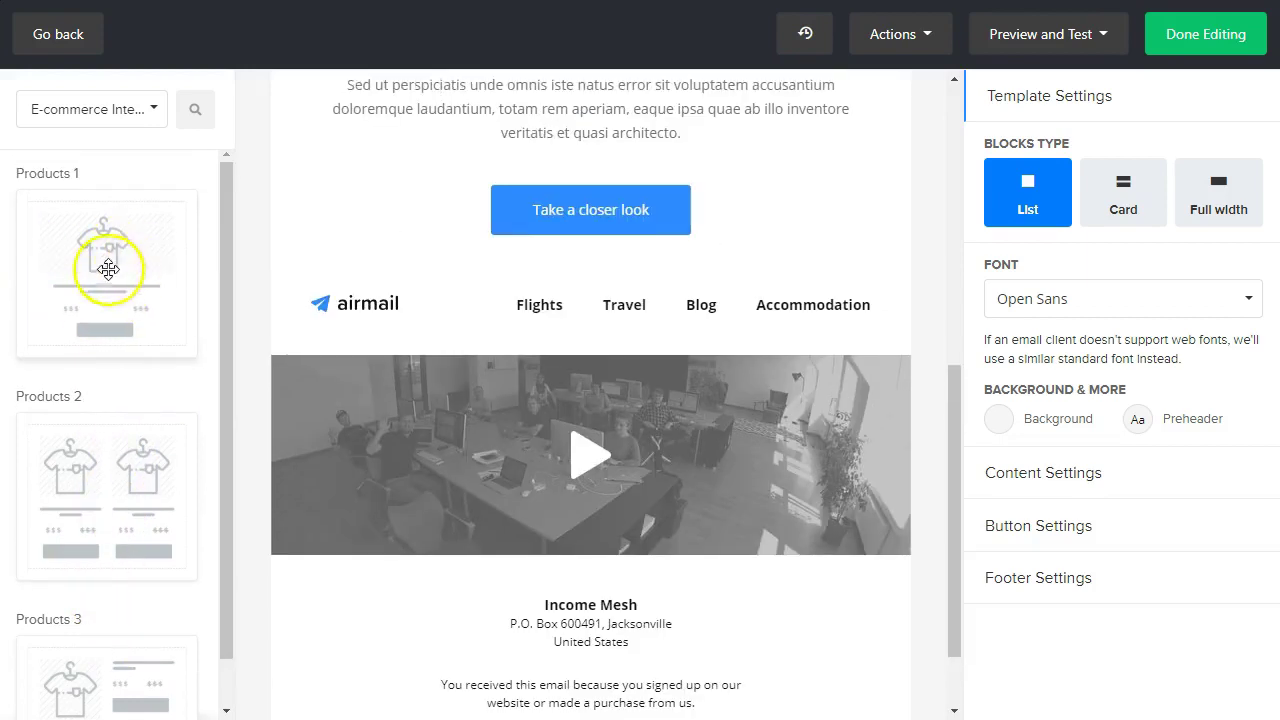
pyautogui.scroll(-1, 113, 460)
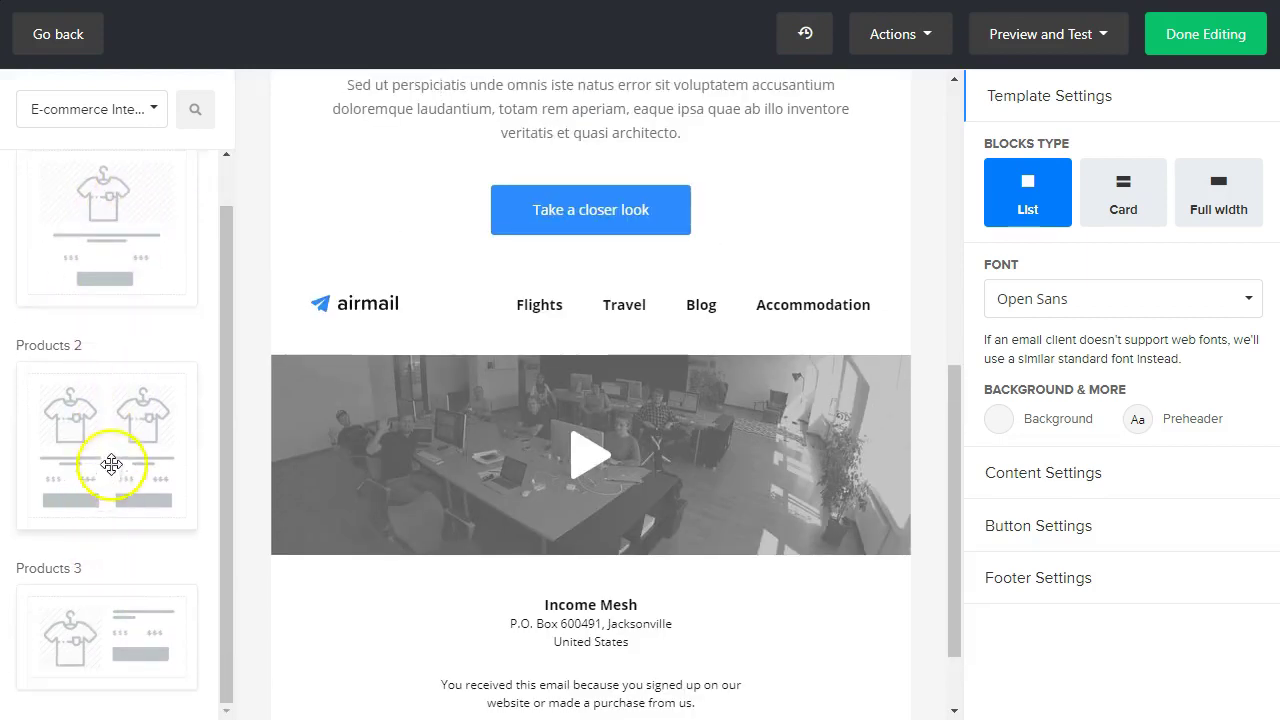
pyautogui.moveTo(77, 414); pyautogui.dragTo(523, 626)
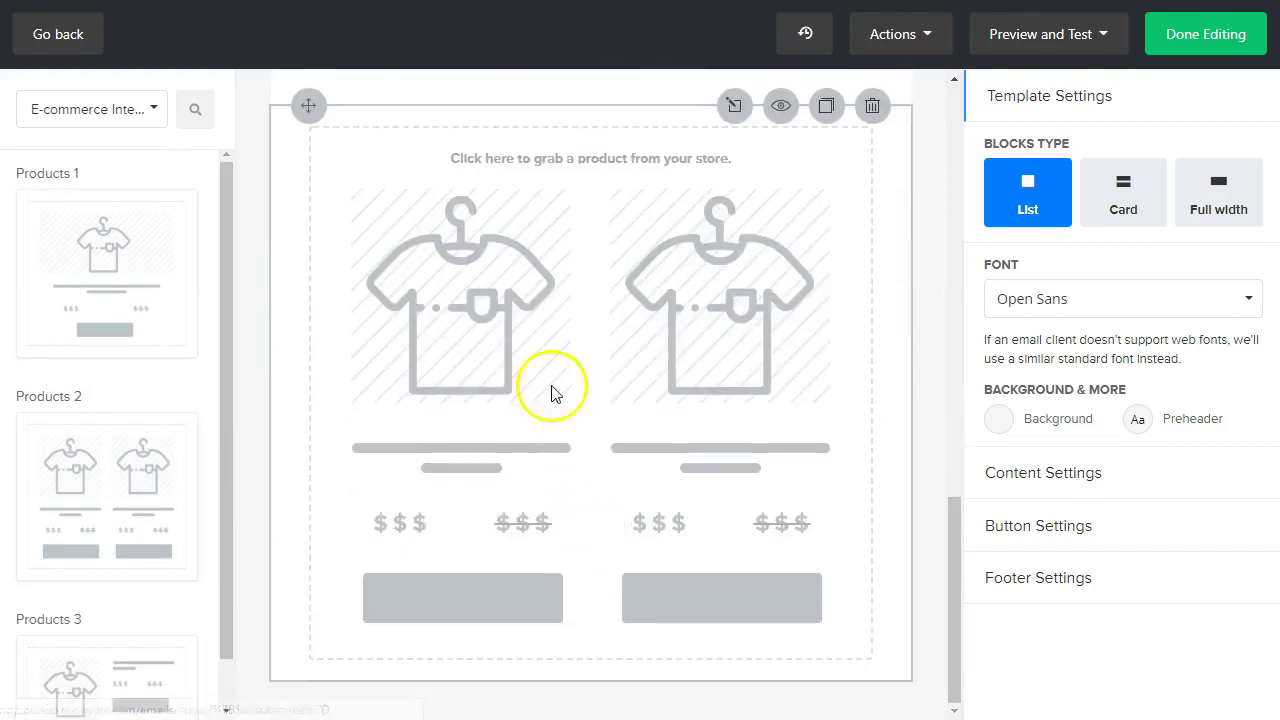
# Insert Gutenberg Home Page Easy Template ($10) from the store into the Products 2 block and save it
pyautogui.click(486, 291)
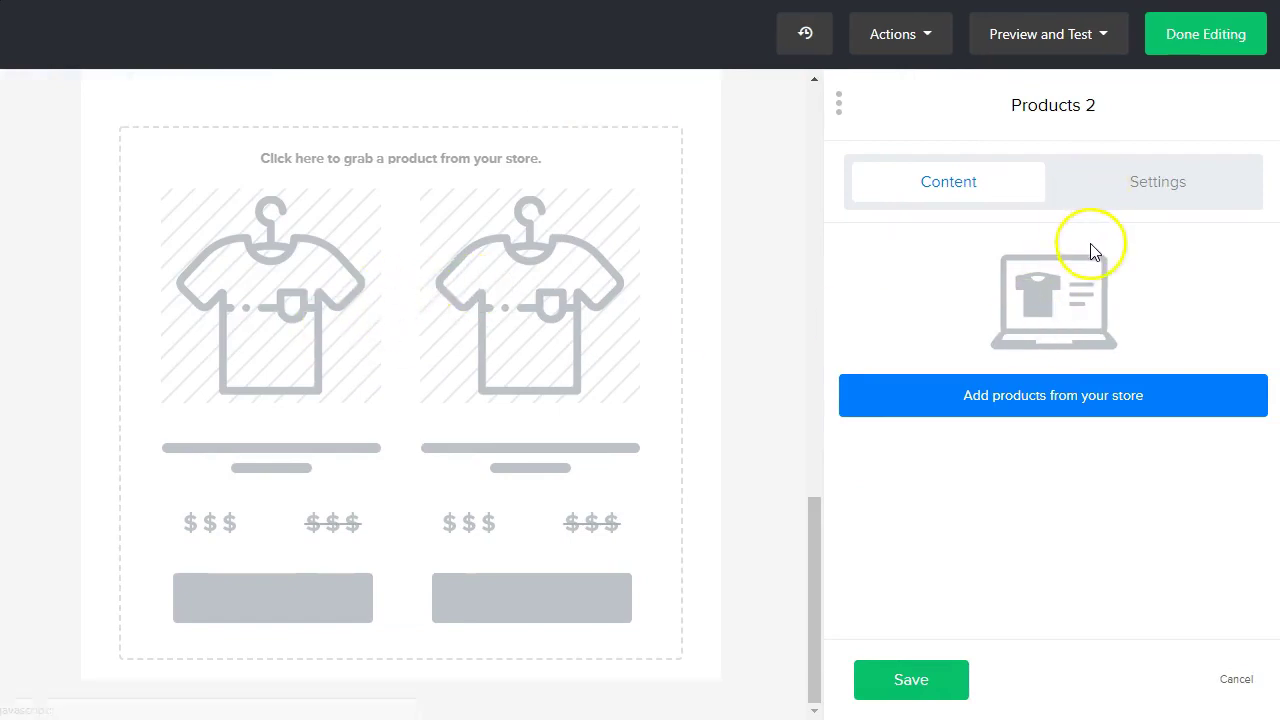
pyautogui.click(1024, 414)
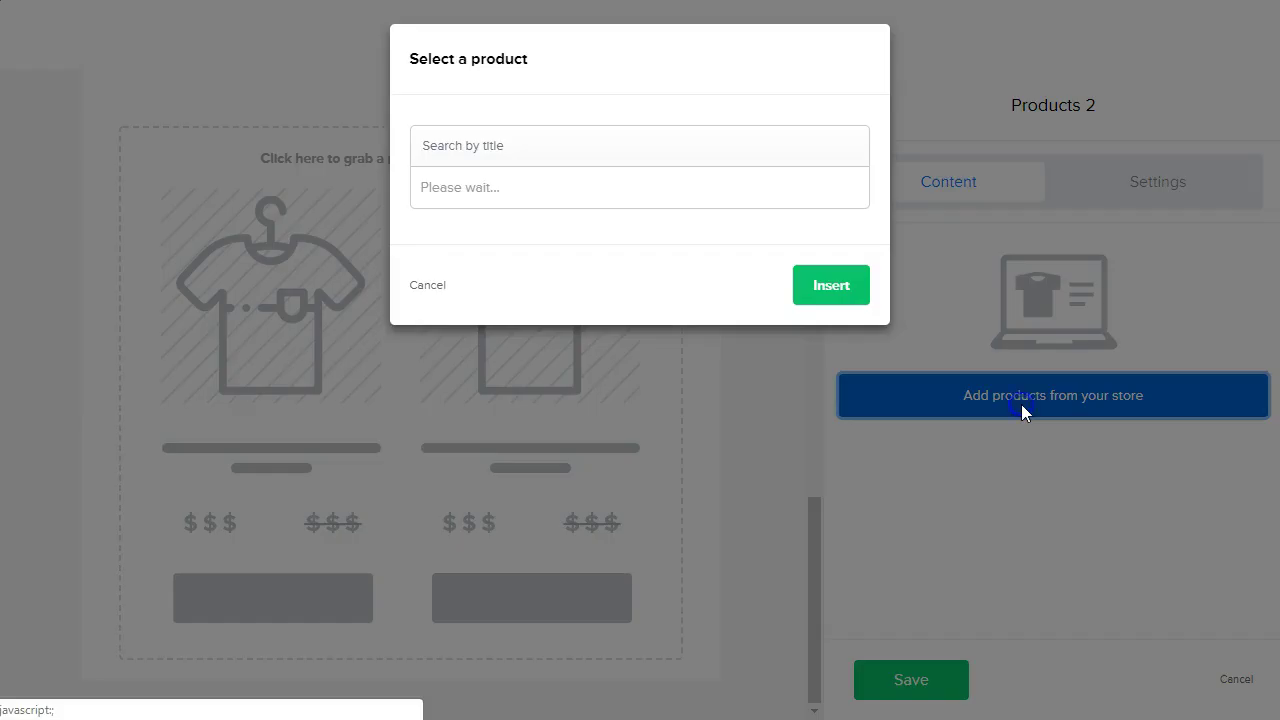
pyautogui.click(533, 159)
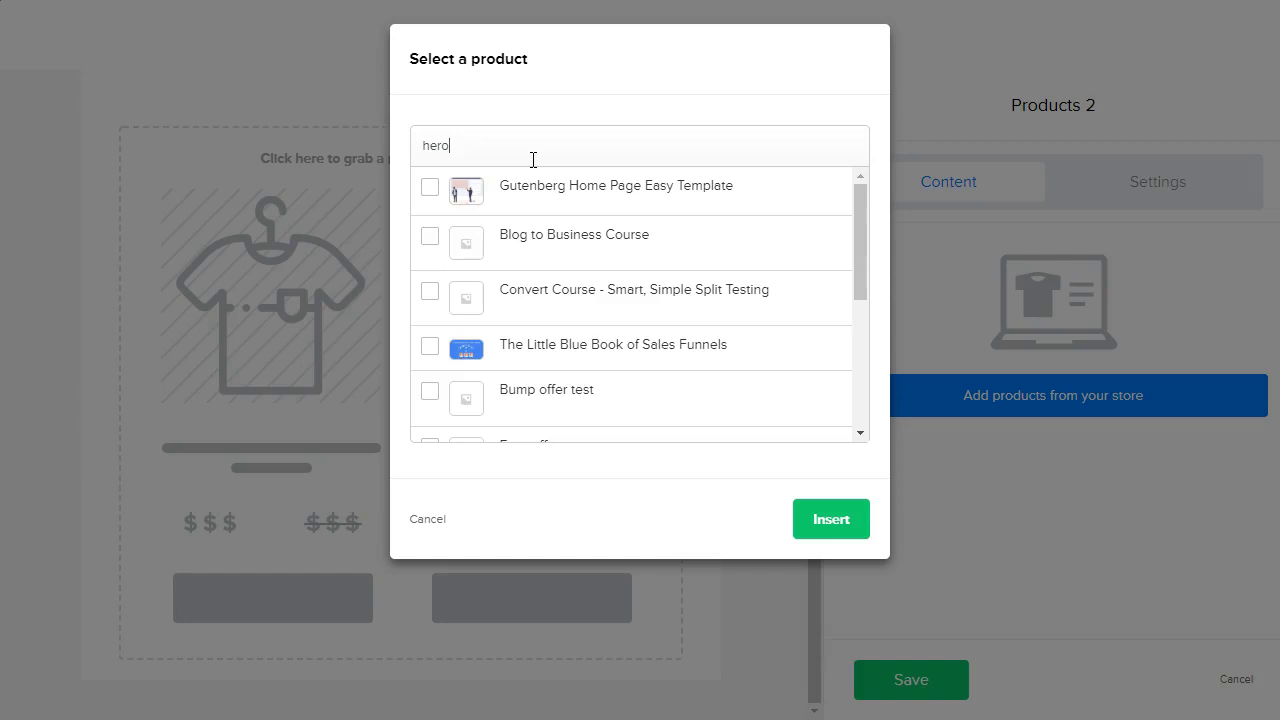
pyautogui.click(427, 193)
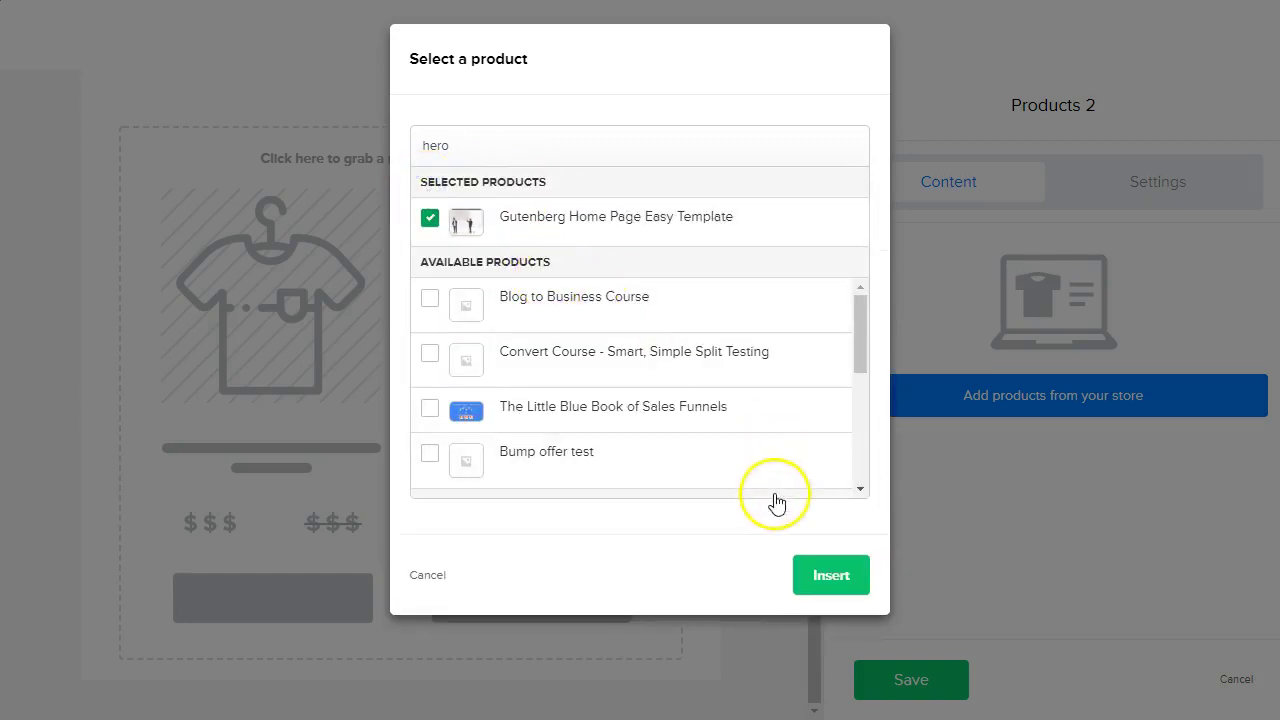
pyautogui.click(813, 577)
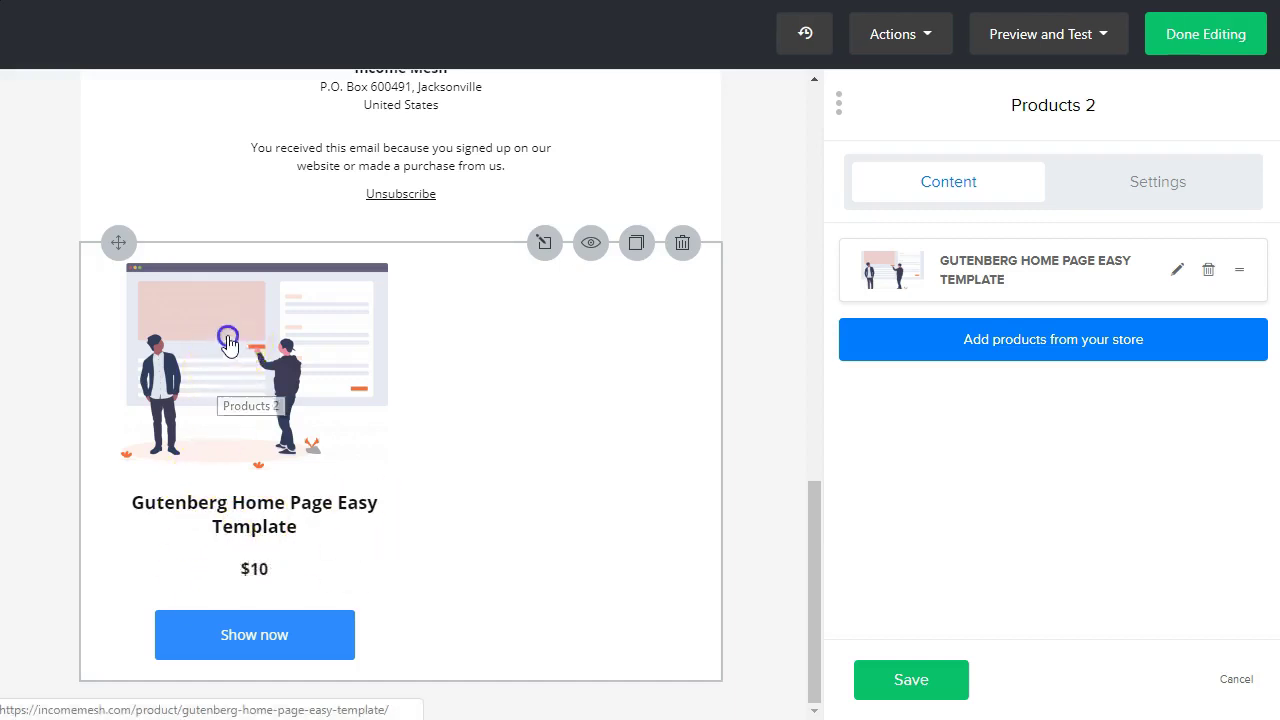
pyautogui.moveTo(230, 338); pyautogui.dragTo(320, 400)
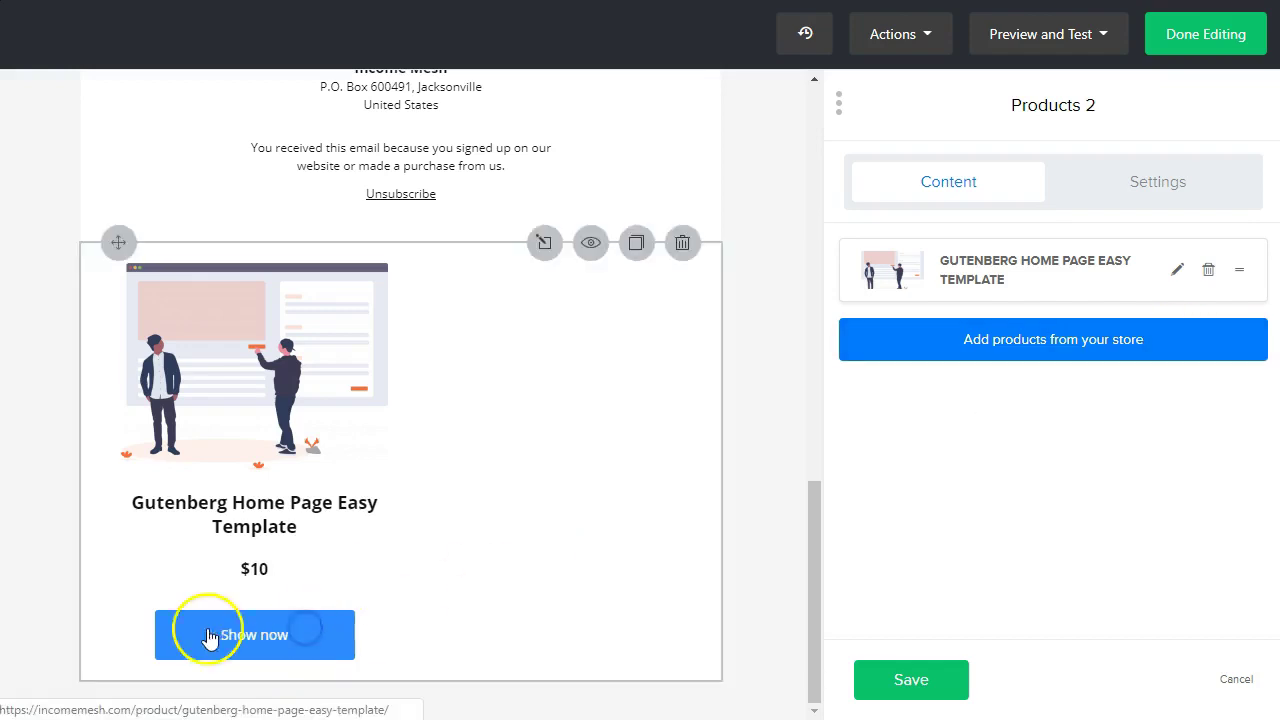
pyautogui.click(1164, 190)
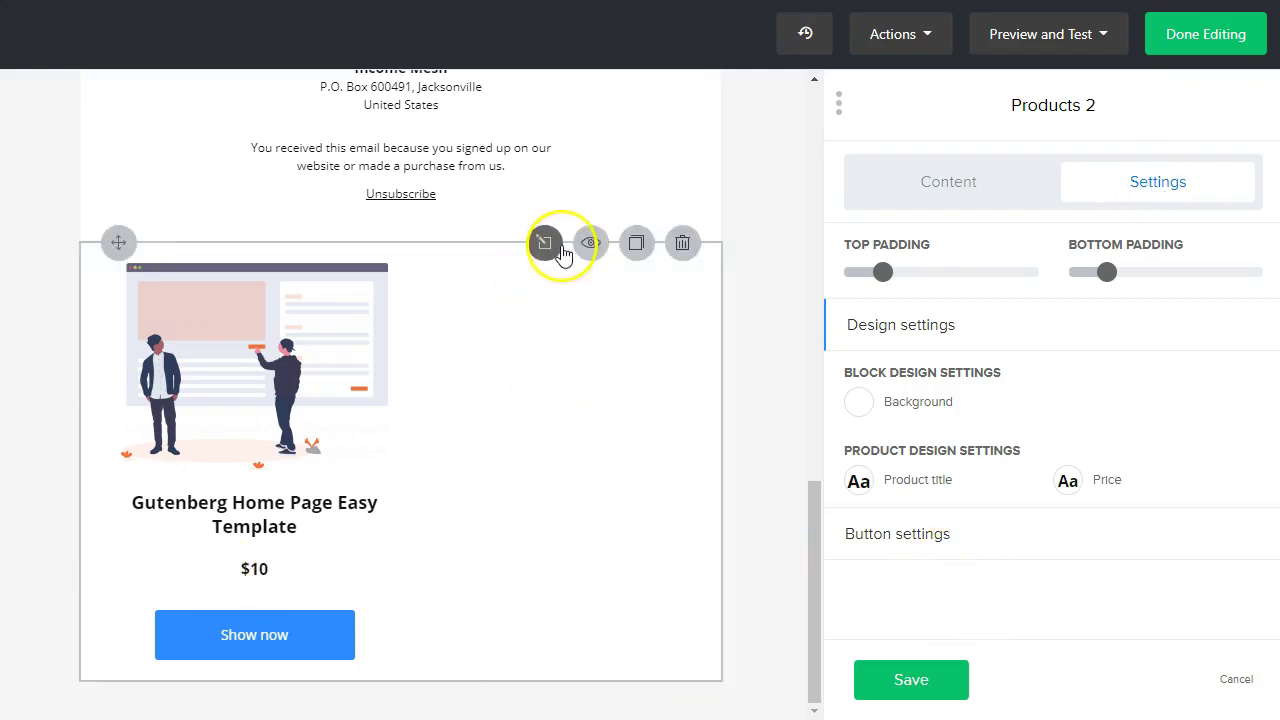
pyautogui.click(990, 196)
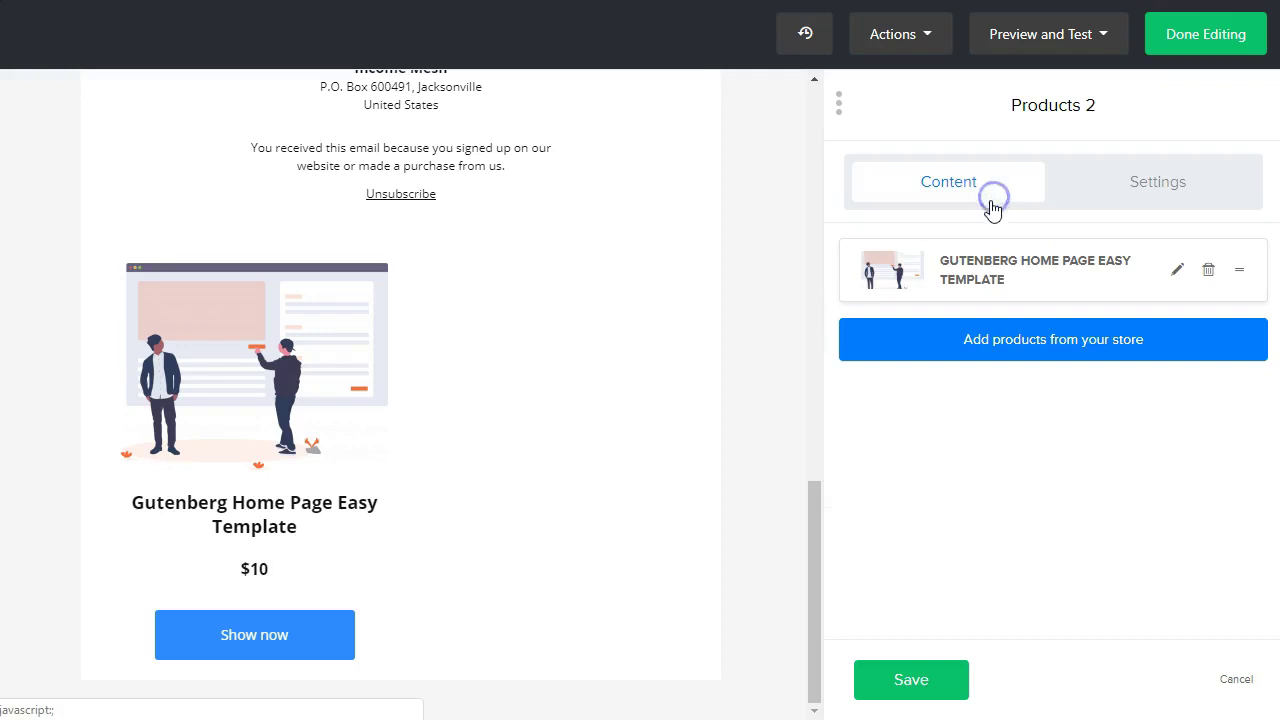
pyautogui.click(912, 680)
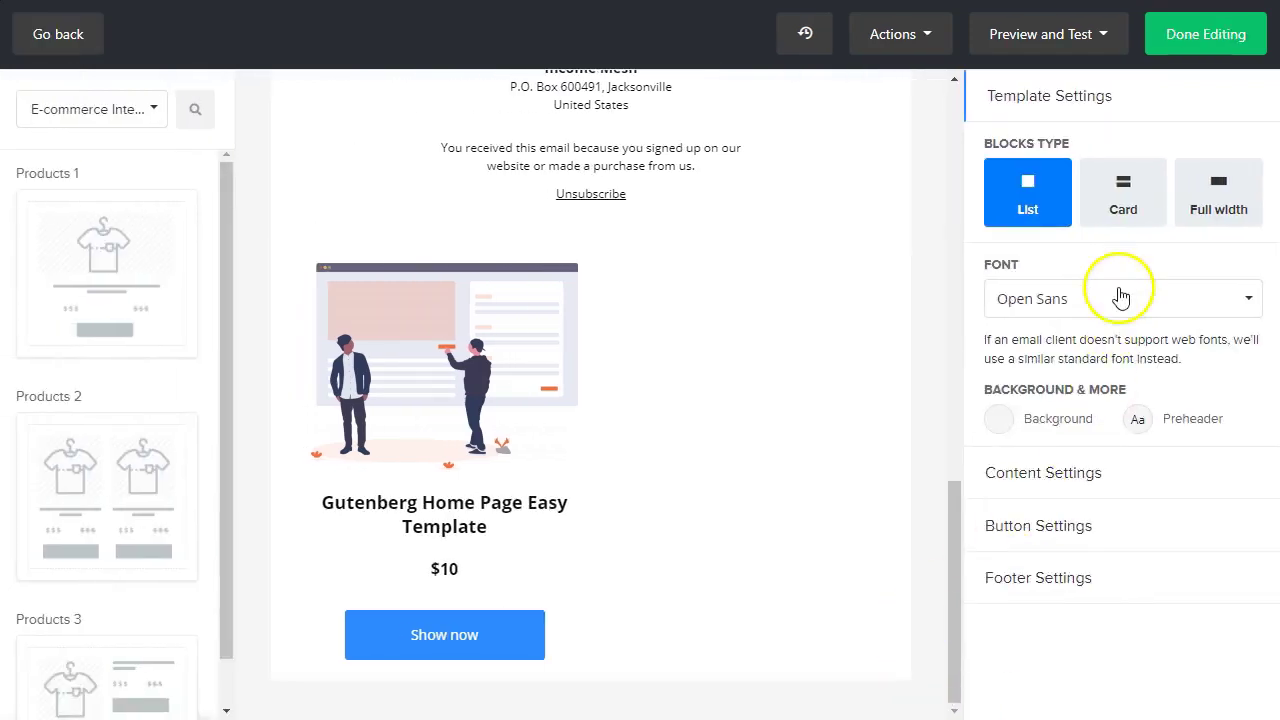
# Insert Gutenberg Hero ($97) from the store as the block's second product
pyautogui.click(760, 324)
pyautogui.click(900, 339)
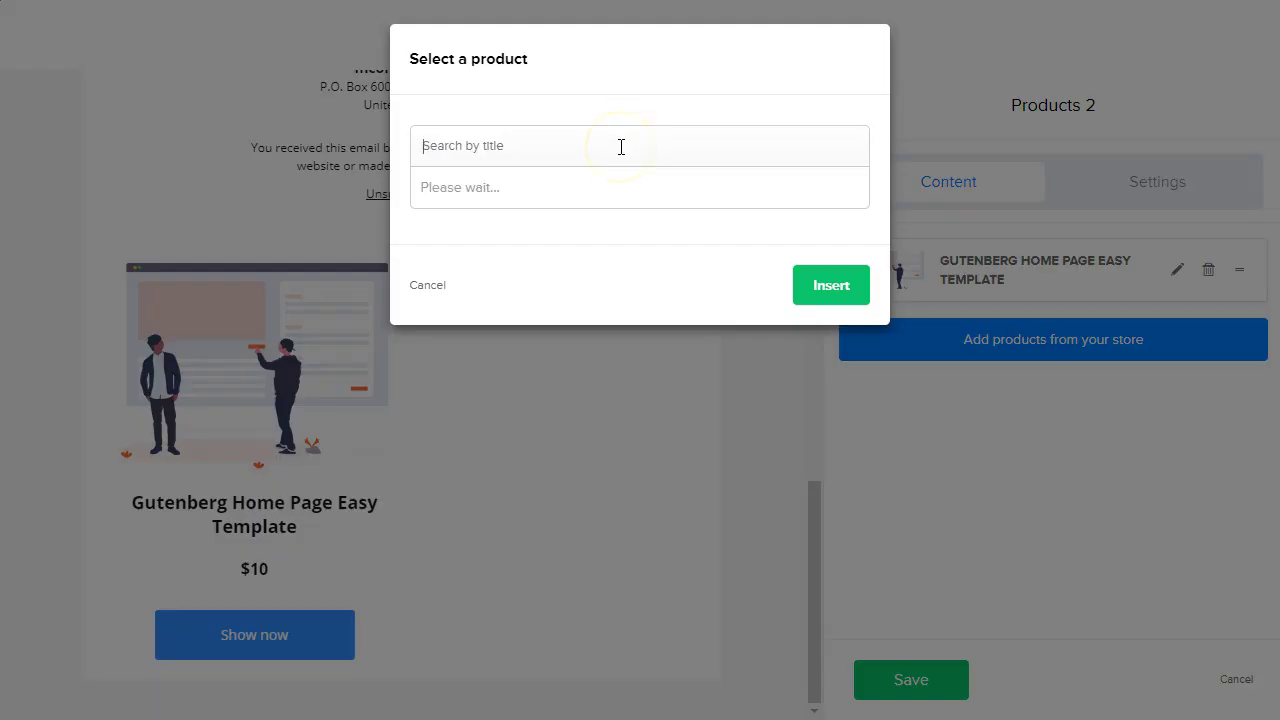
pyautogui.scroll(-5, 517, 314)
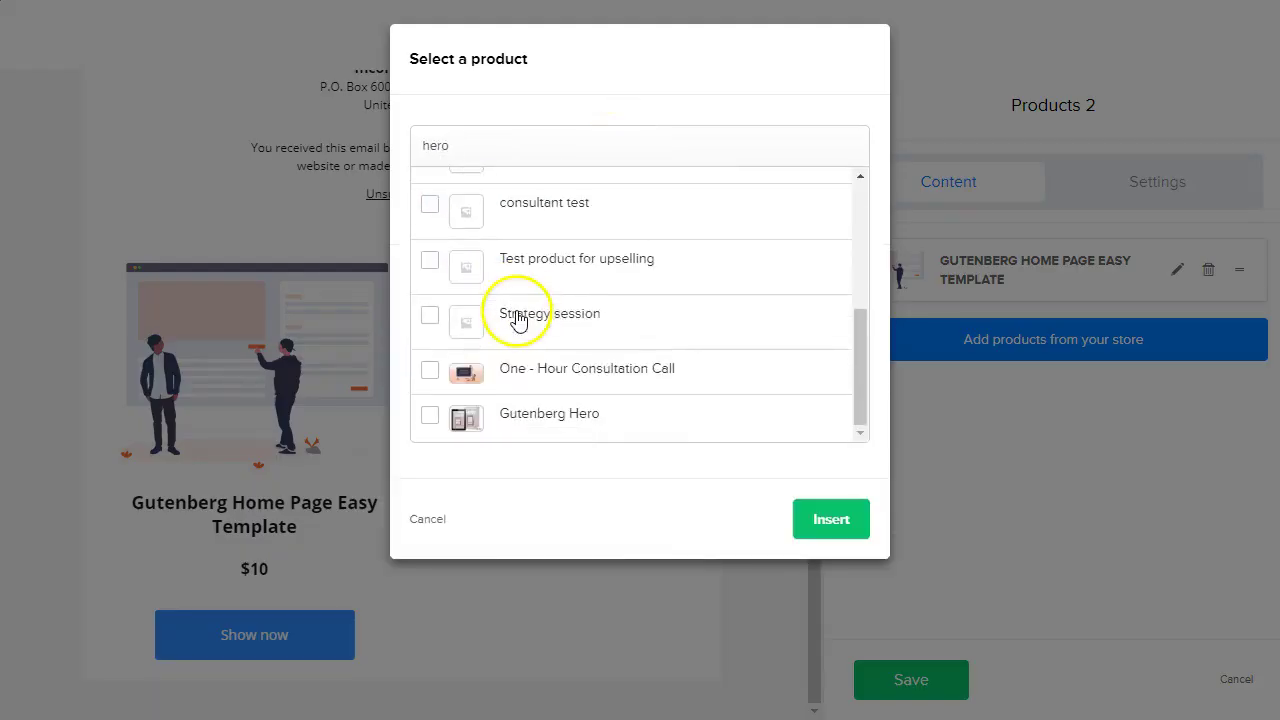
pyautogui.click(432, 413)
pyautogui.click(829, 560)
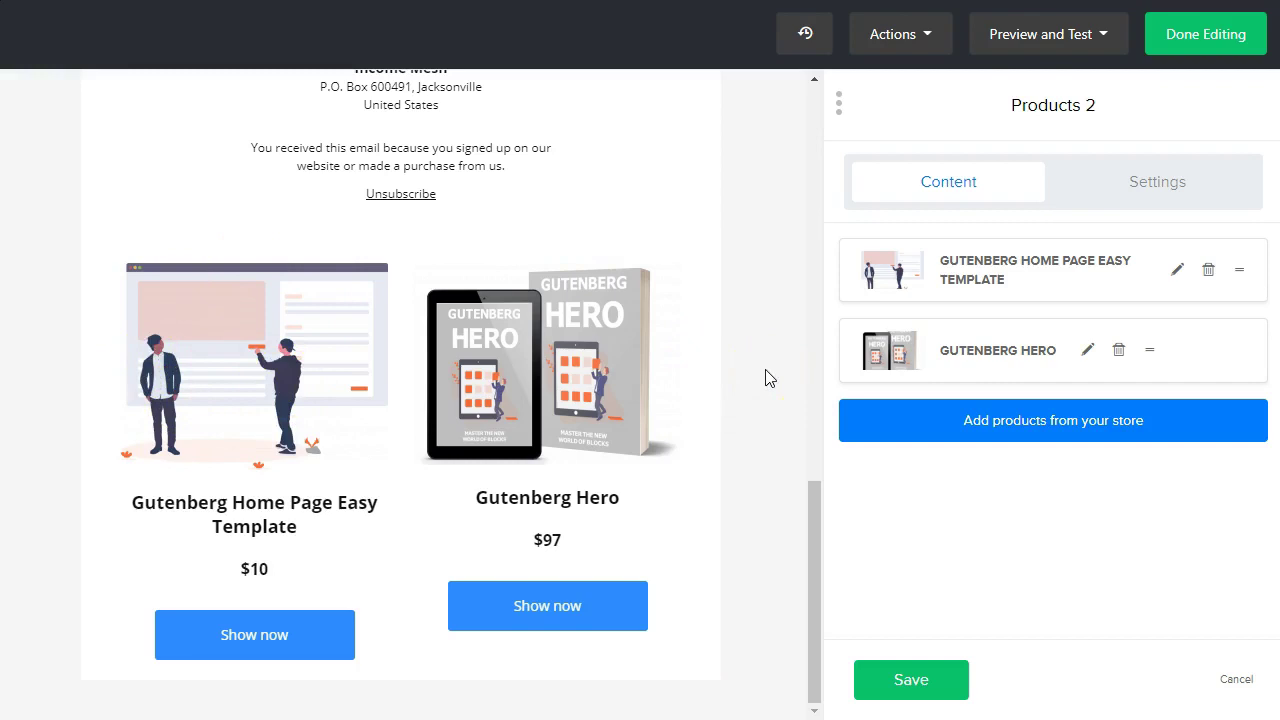
# Move the two-product Gutenberg block up to sit directly under the video, above the Income Mesh footer
pyautogui.scroll(2, 750, 412)
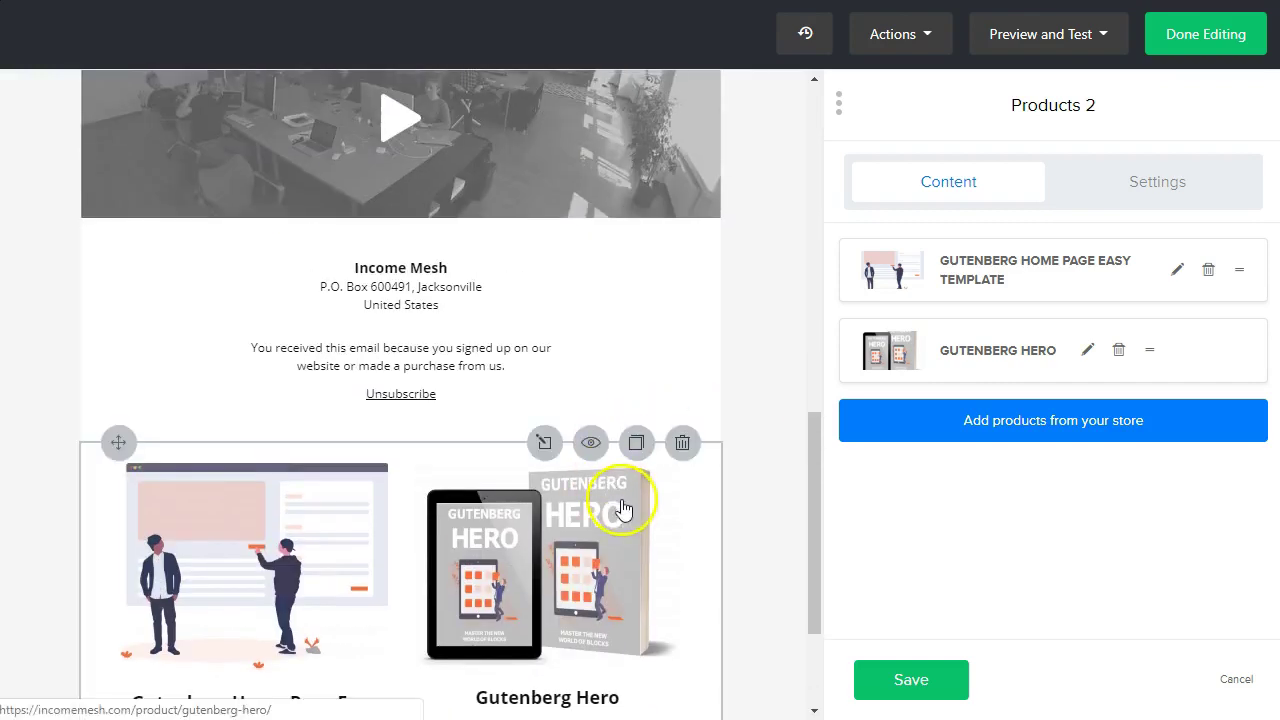
pyautogui.scroll(-2, 628, 510)
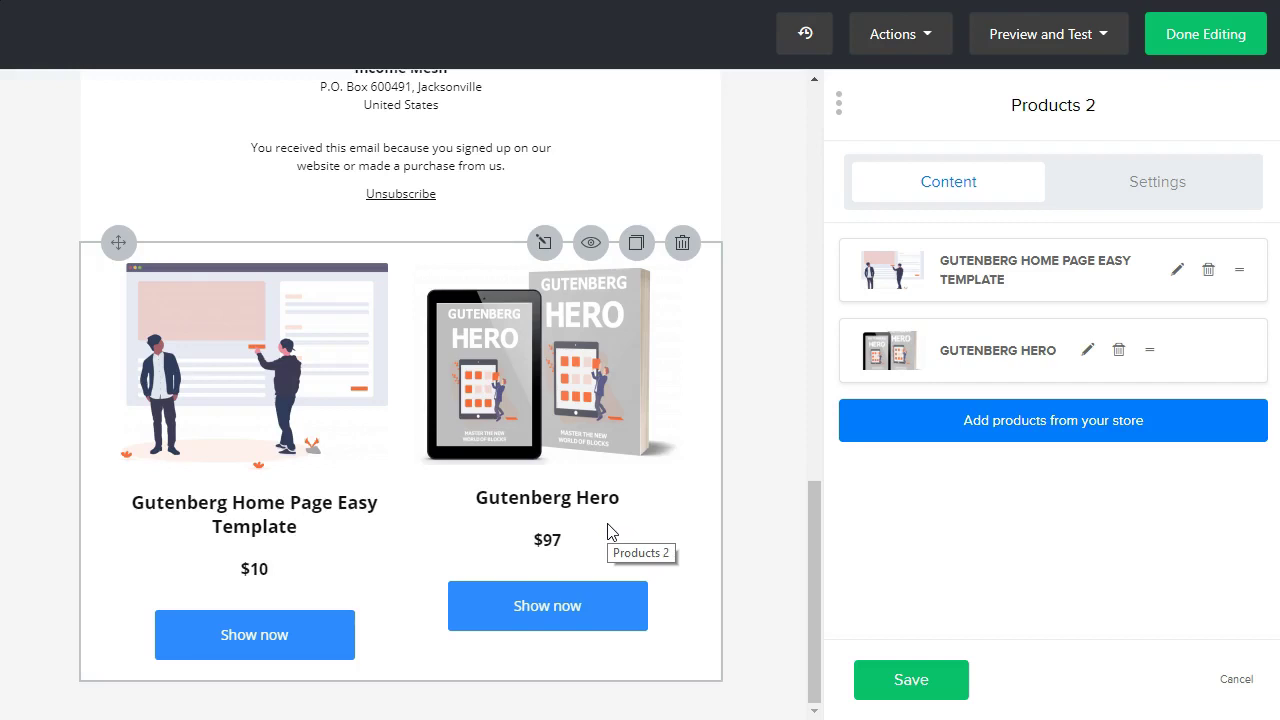
pyautogui.click(551, 625)
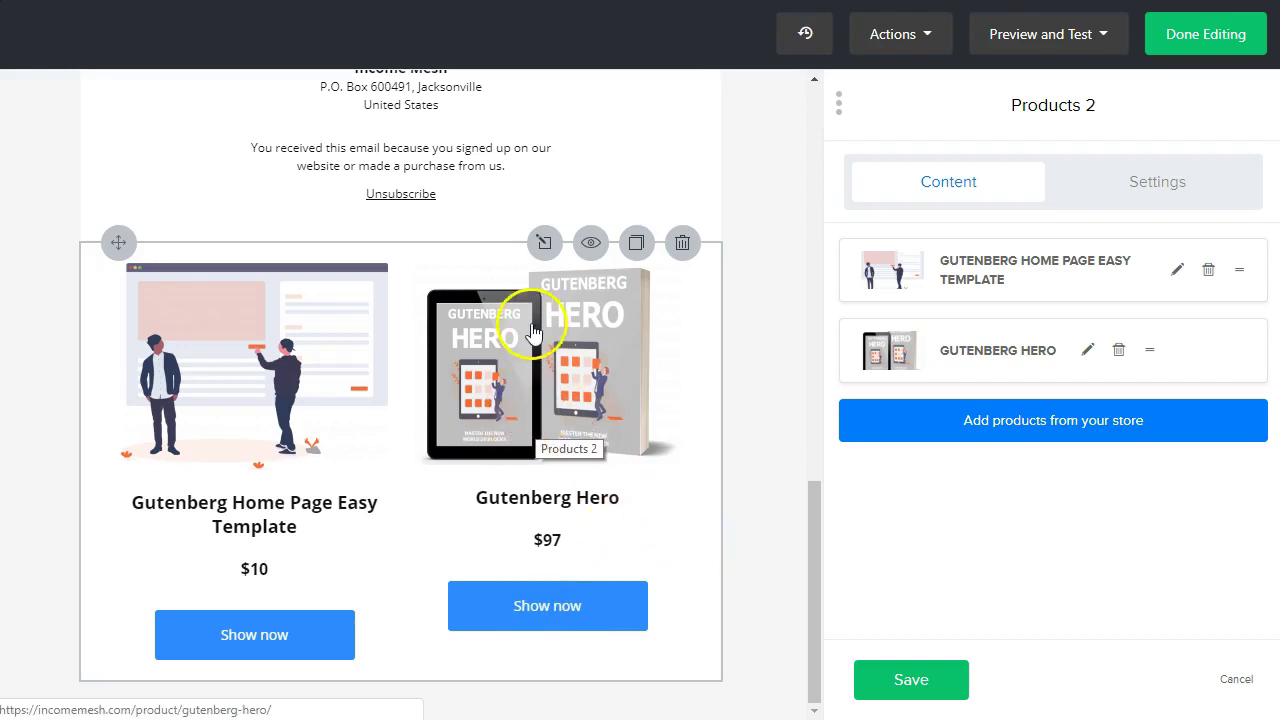
pyautogui.scroll(15, 353, 436)
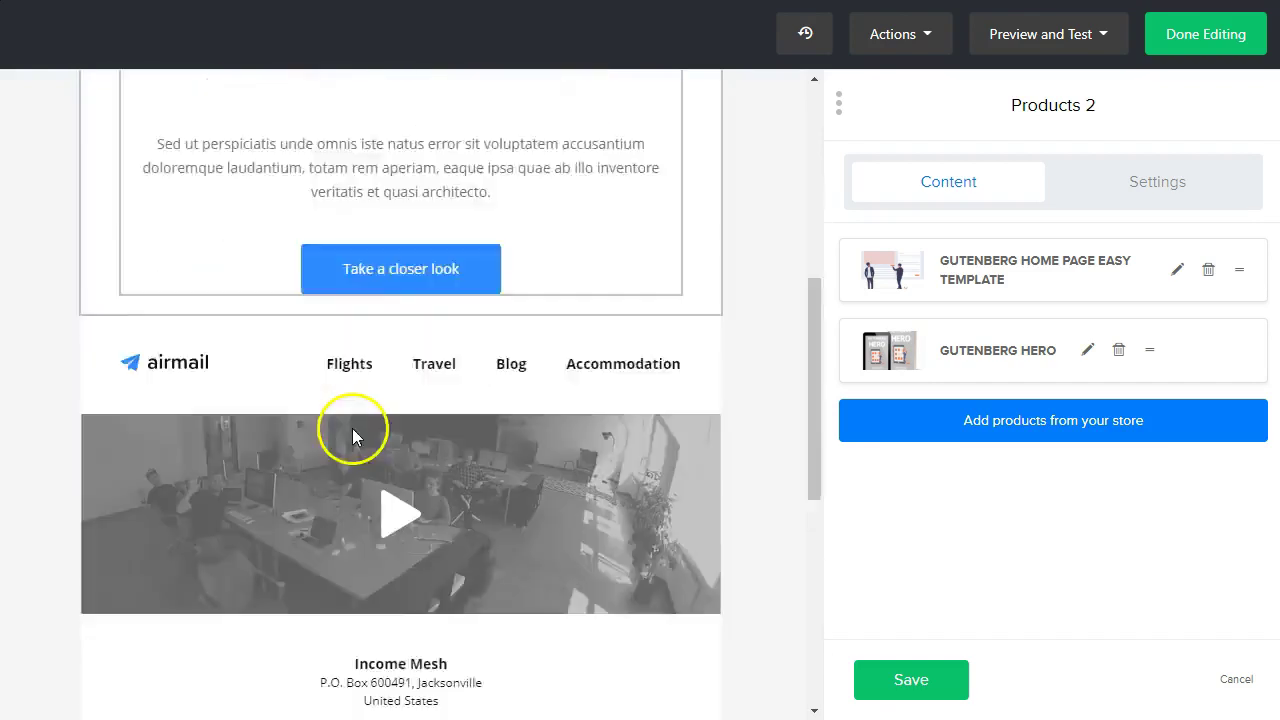
pyautogui.scroll(-15, 355, 426)
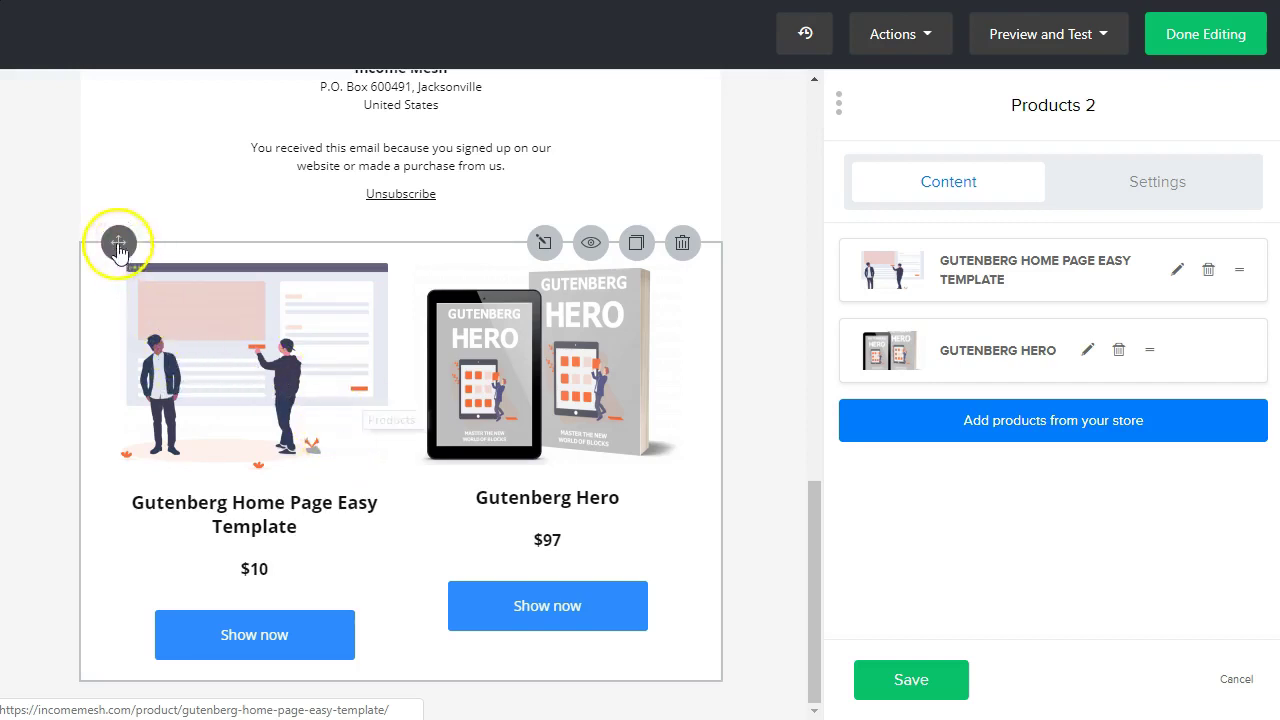
pyautogui.moveTo(120, 244); pyautogui.dragTo(306, 343)
pyautogui.scroll(2, 306, 343)
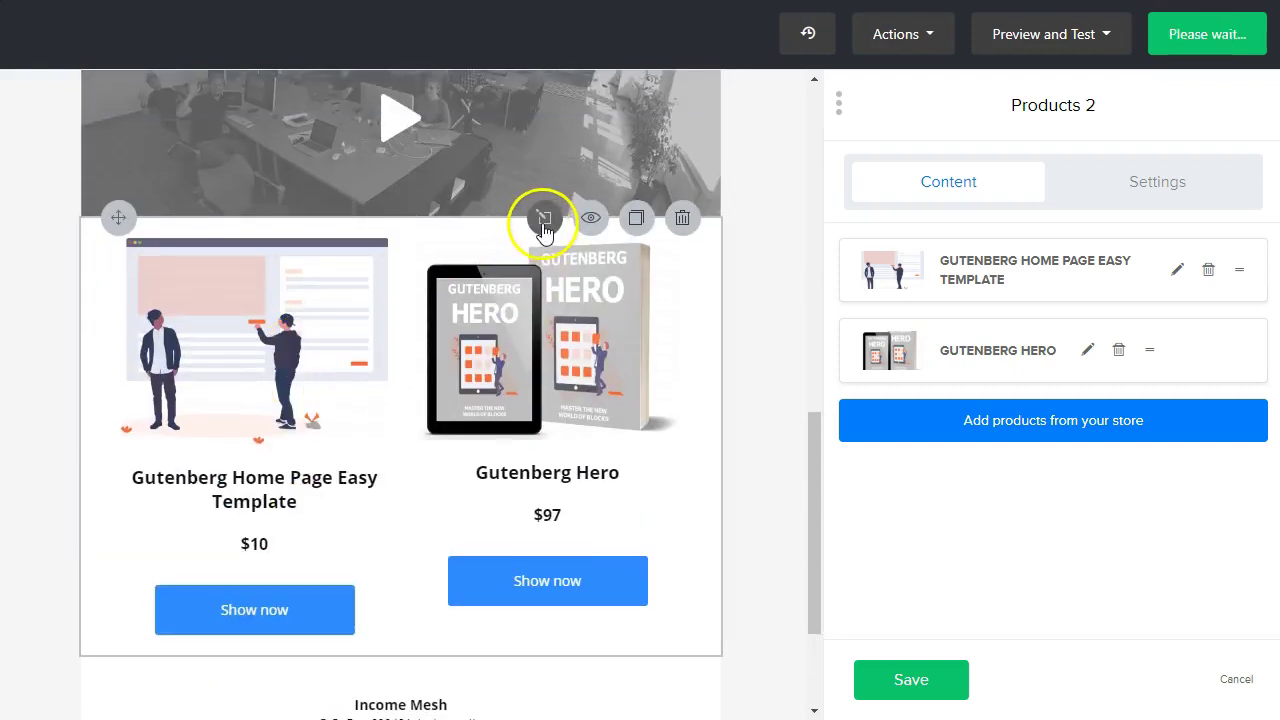
# Show the Products 2 block only to Interested in Analytics, Ready for Onboarding and Interested in Gutenberg groups
pyautogui.click(592, 220)
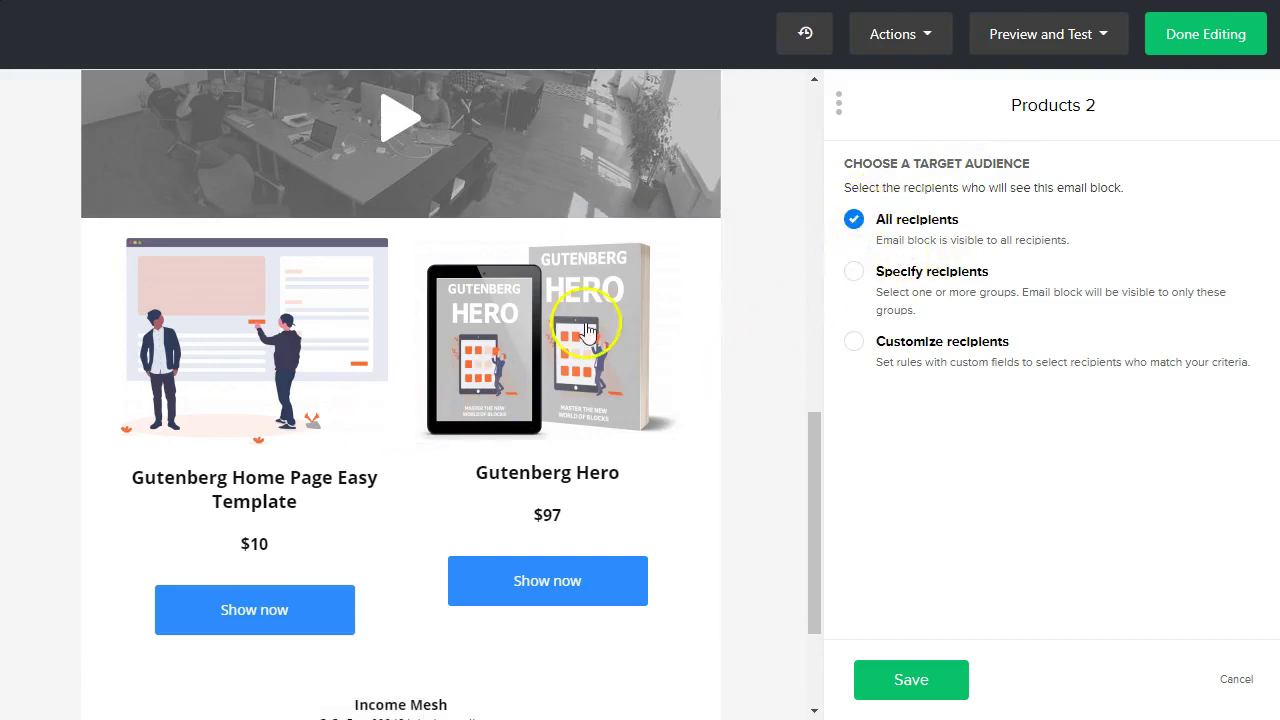
pyautogui.click(857, 272)
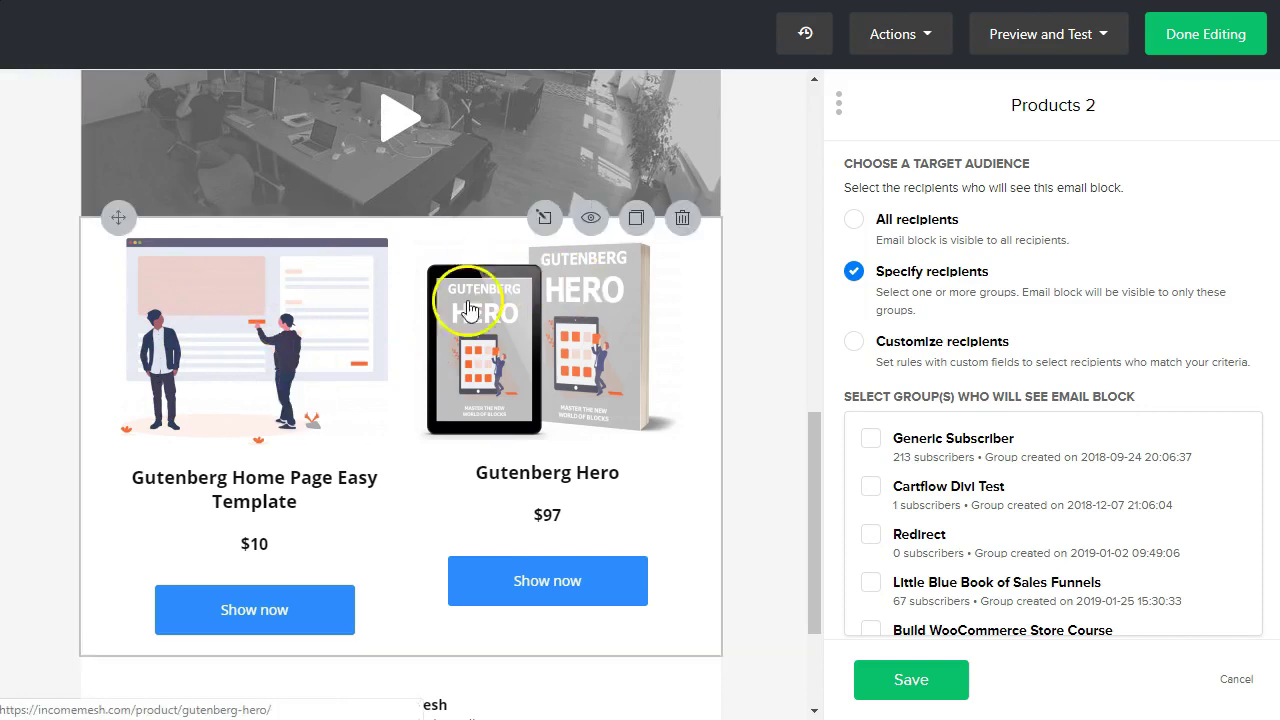
pyautogui.scroll(-8, 1126, 497)
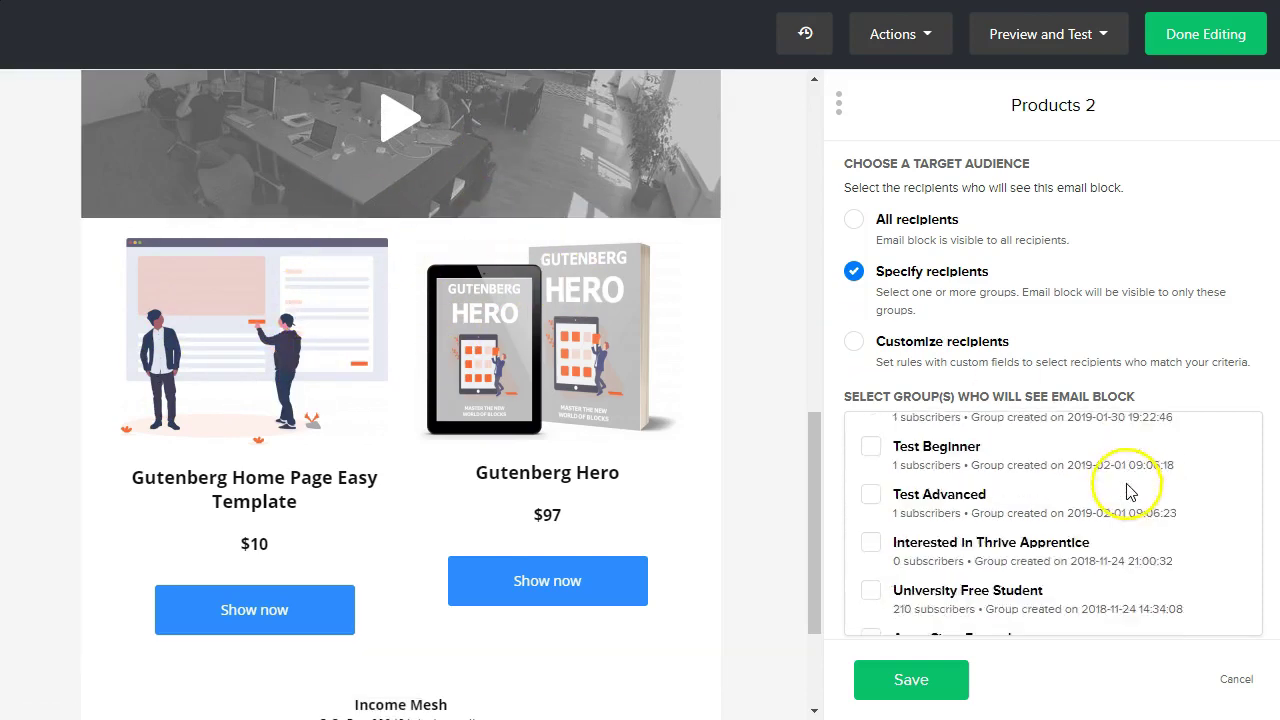
pyautogui.scroll(-8, 1108, 497)
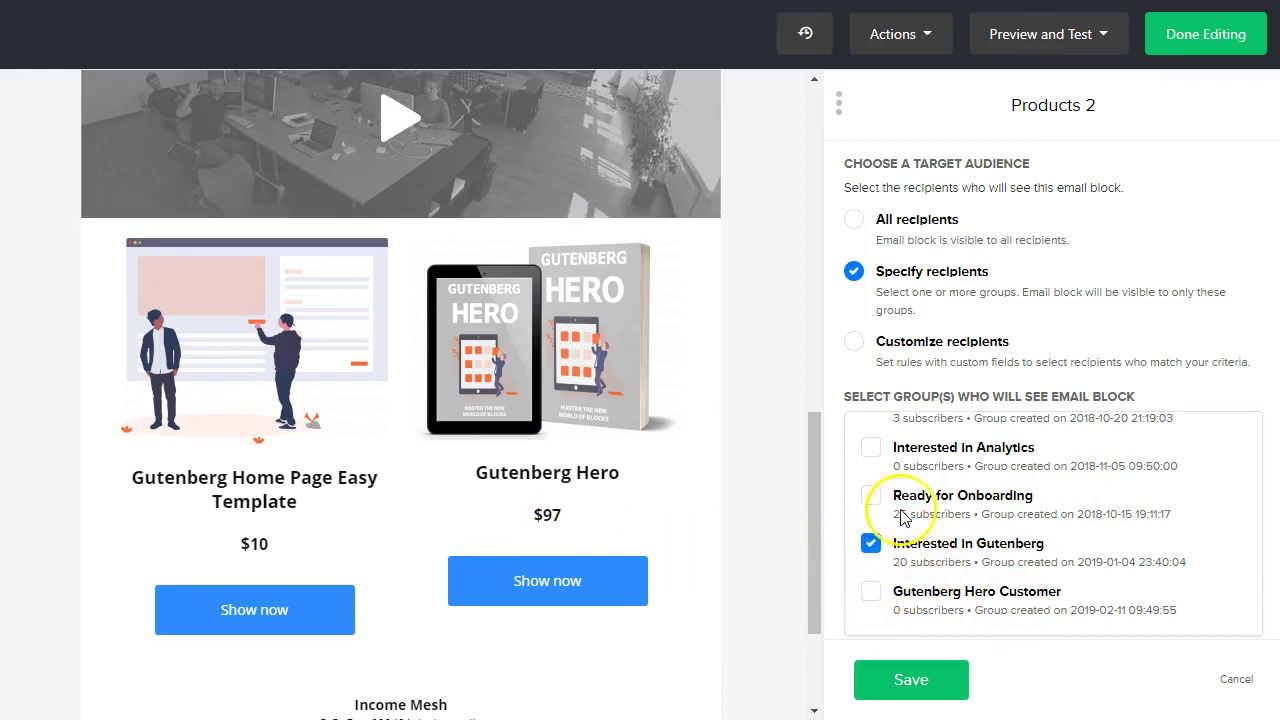
pyautogui.click(876, 597)
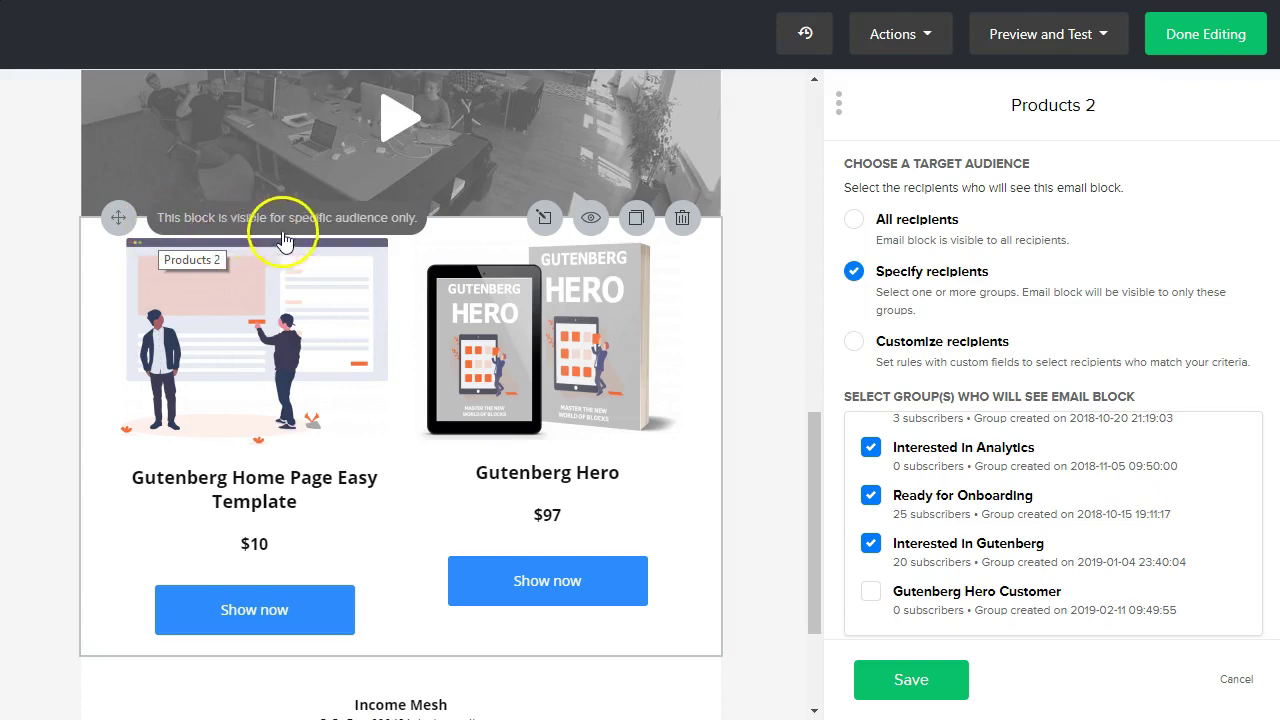
pyautogui.click(340, 235)
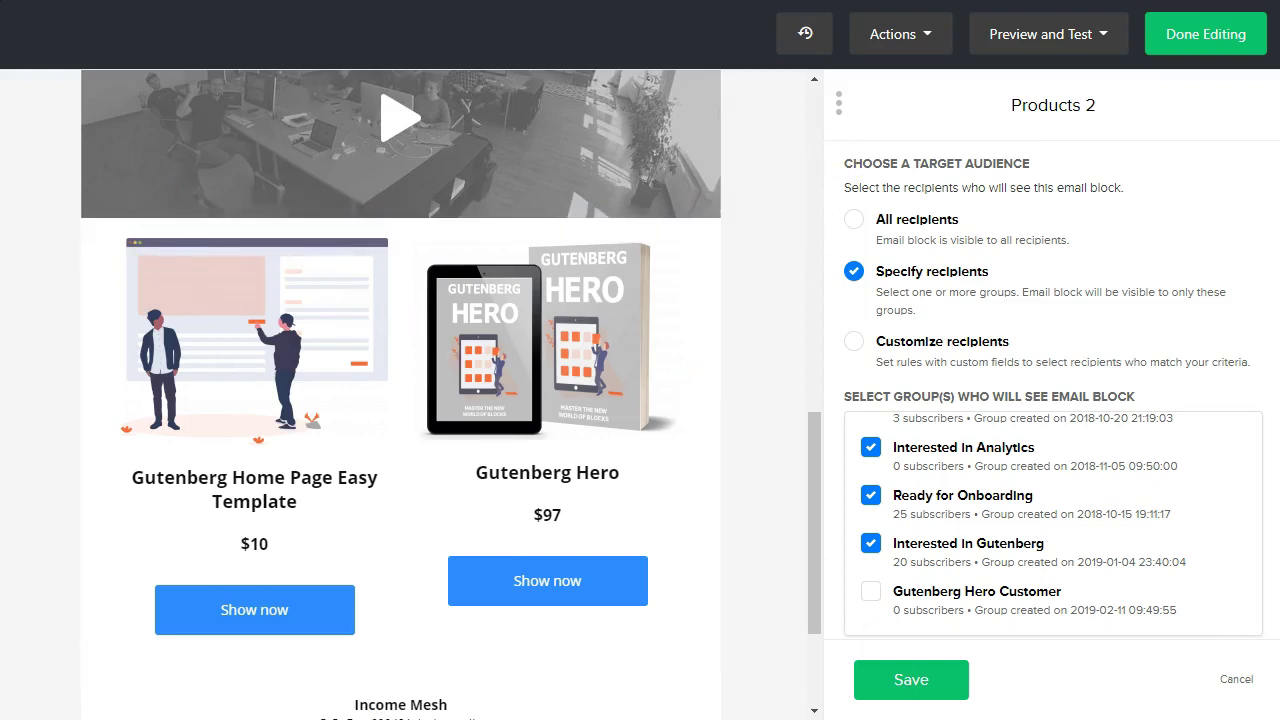
pyautogui.click(911, 679)
pyautogui.click(422, 228)
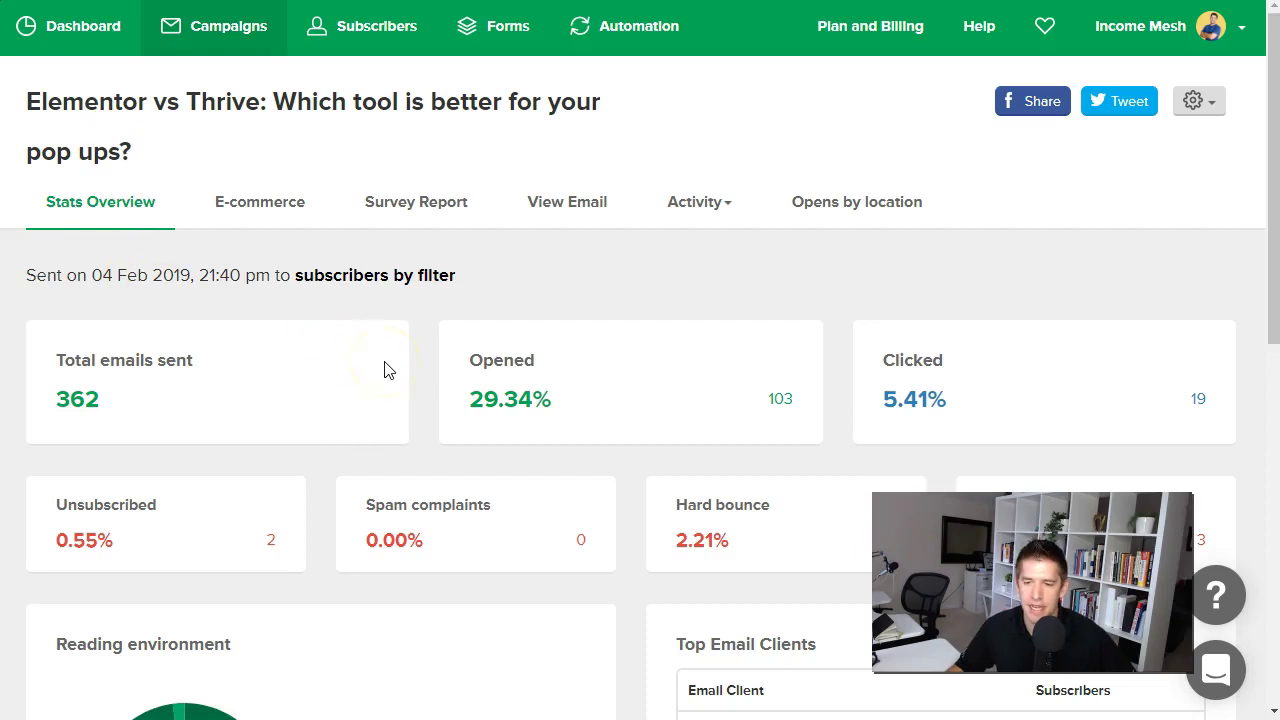
# Review the Elementor vs Thrive stats overview (362 sent, 29.34% opened, 5.41% clicked) and its e-commerce results
pyautogui.scroll(-1, 163, 154)
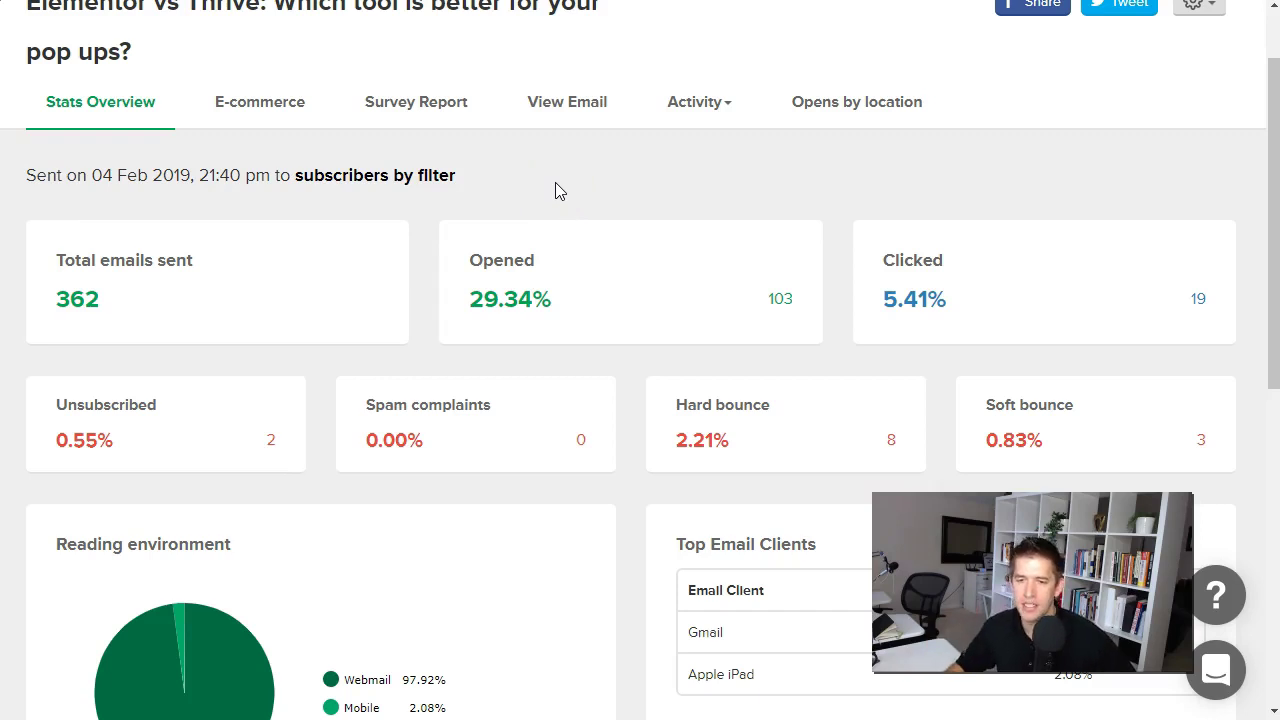
pyautogui.scroll(-1, 60, 298)
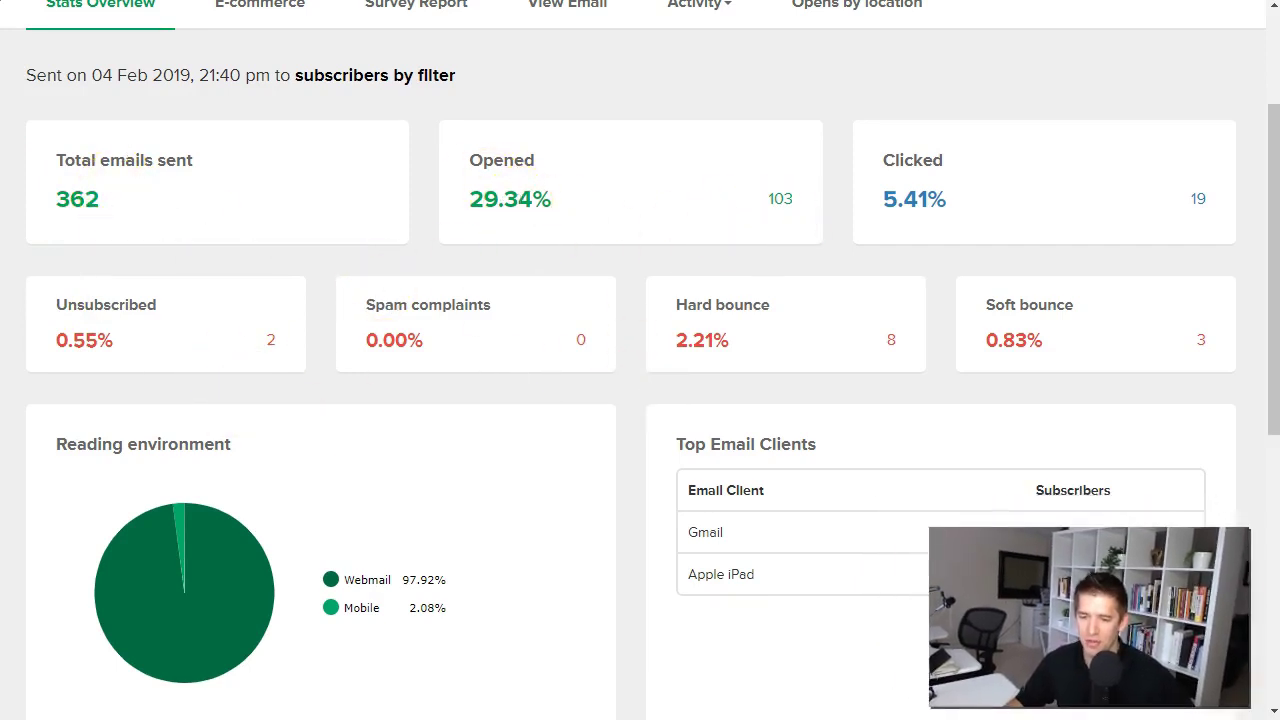
pyautogui.scroll(-3, 760, 580)
pyautogui.scroll(5, 752, 570)
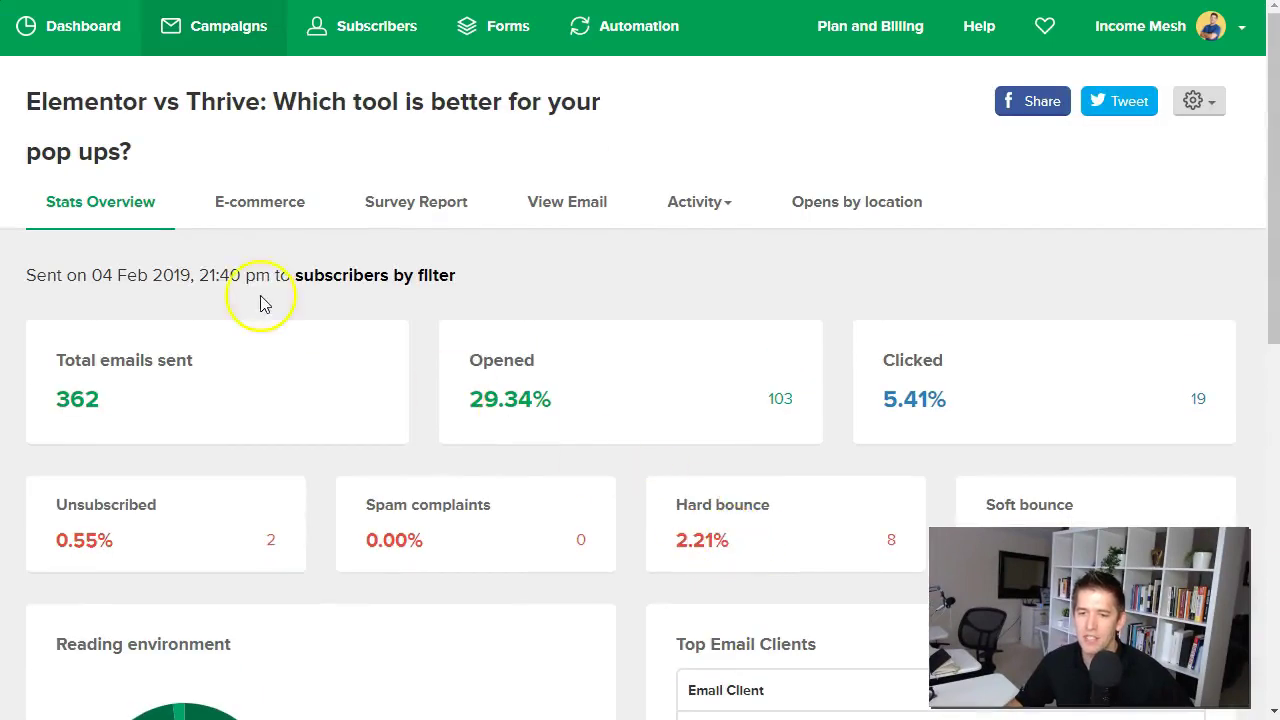
pyautogui.click(282, 212)
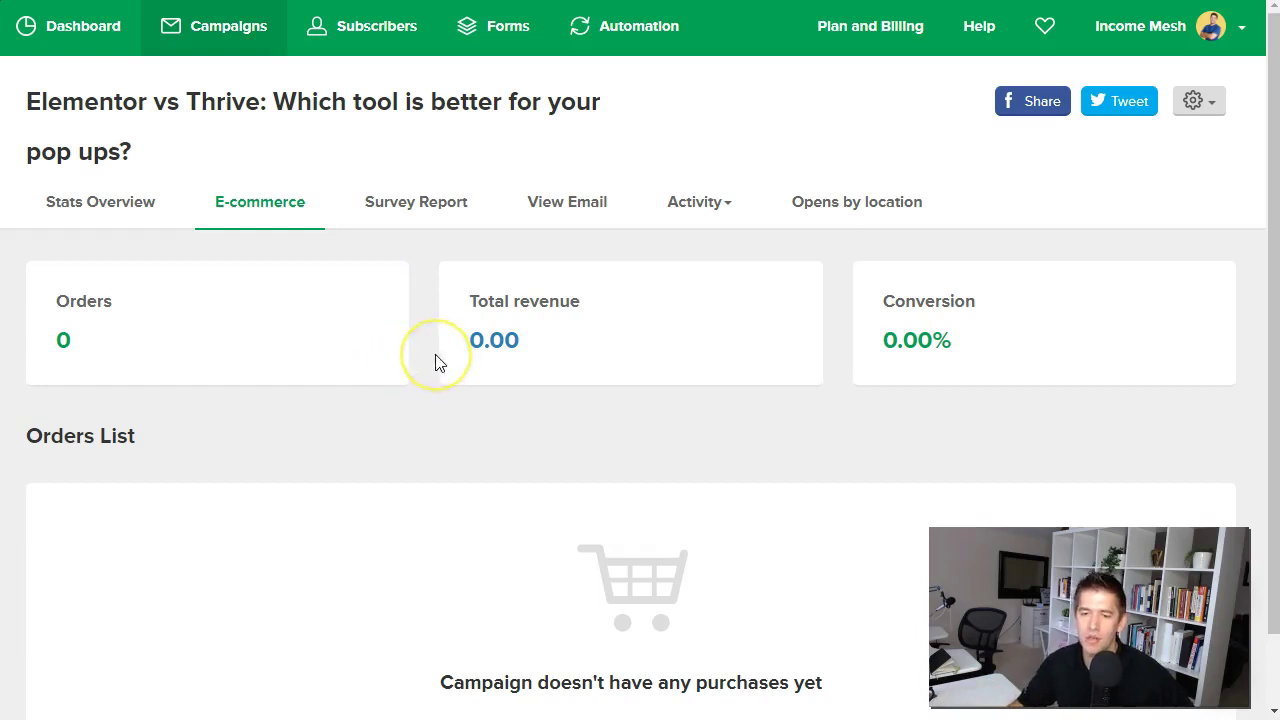
# Scroll through the campaign's e-commerce report showing 0 orders, 0.00 revenue and 0.00% conversion
pyautogui.scroll(-1, 440, 362)
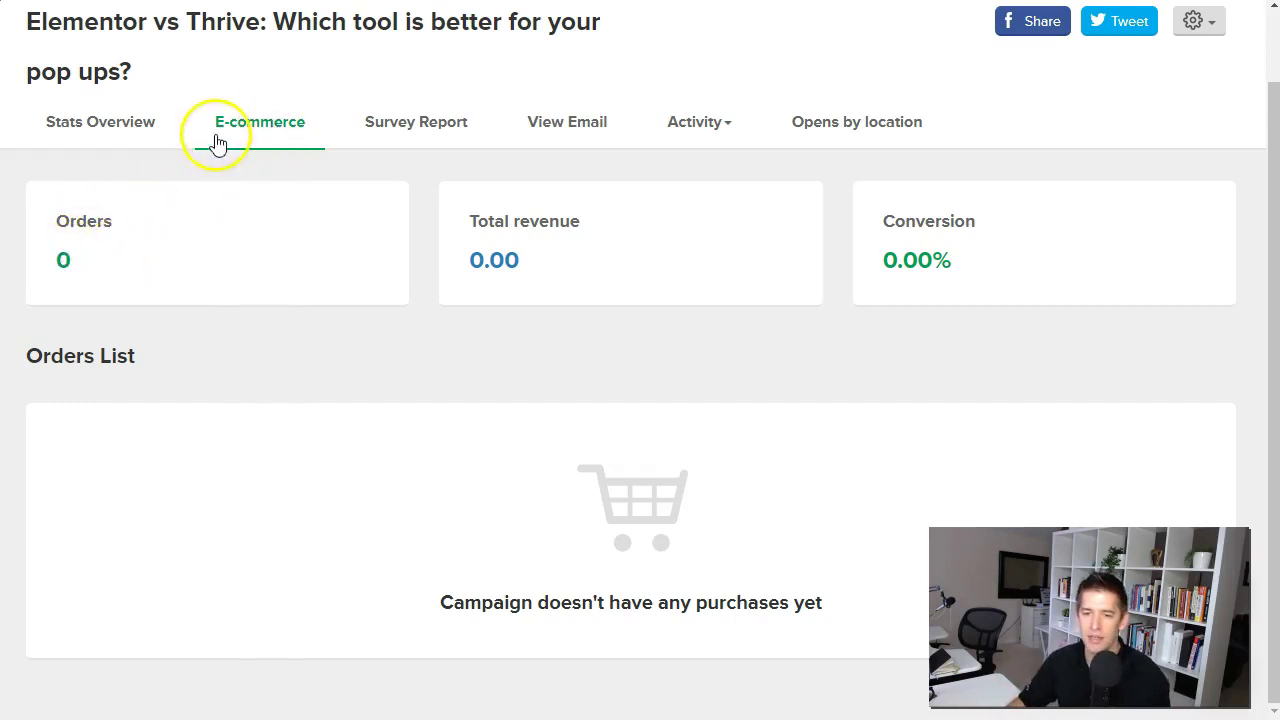
pyautogui.scroll(1, 205, 155)
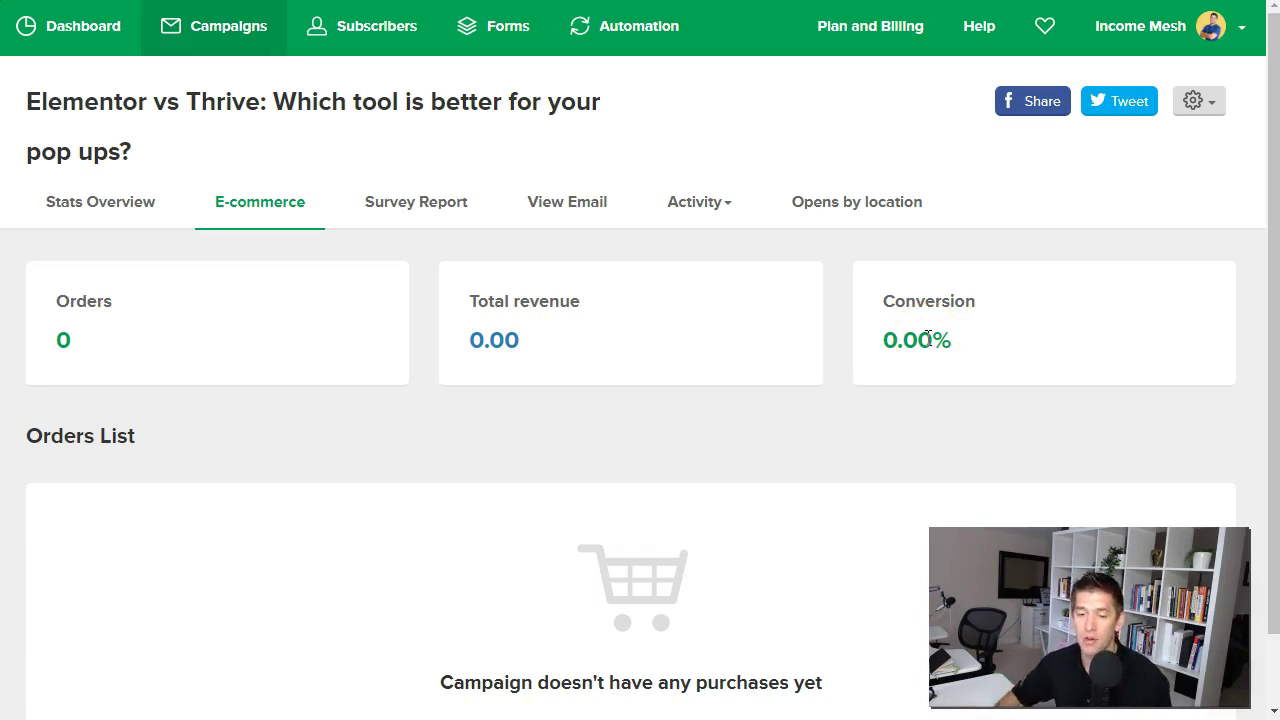
pyautogui.scroll(-1, 928, 337)
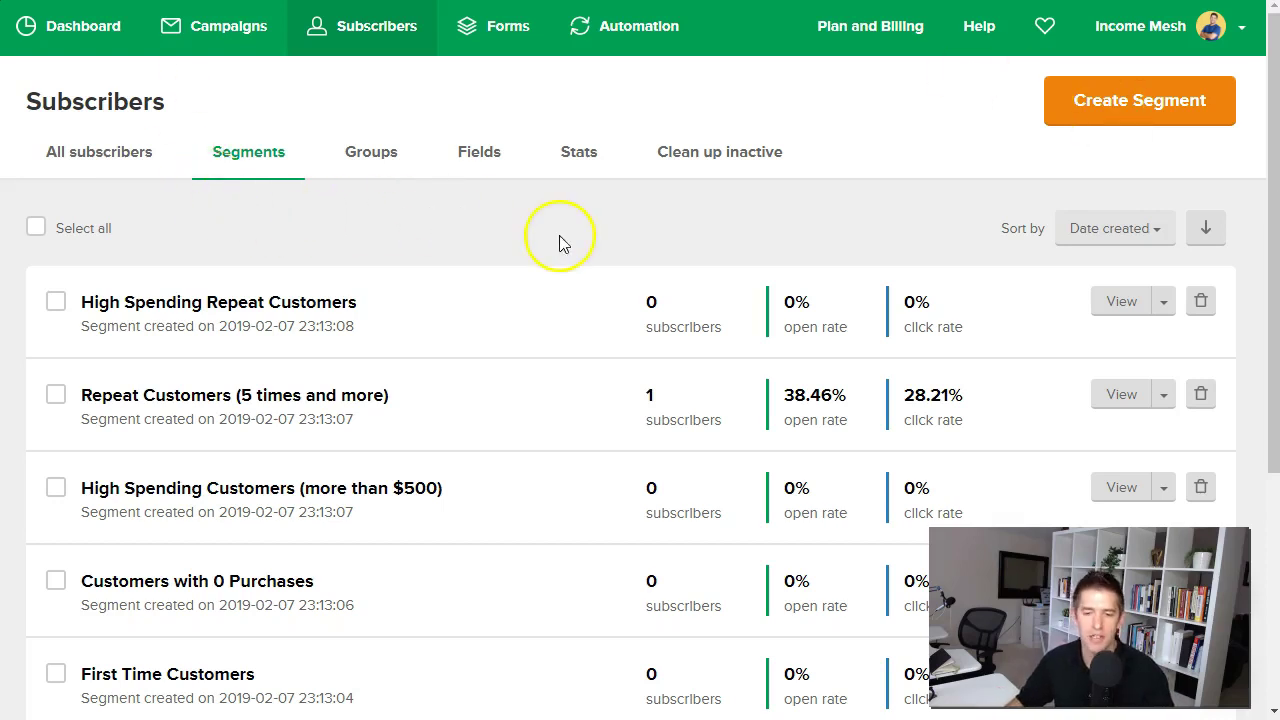
# Inspect the High Spending Repeat Customers segment's conditions, then return to the segment list
pyautogui.scroll(-1, 558, 243)
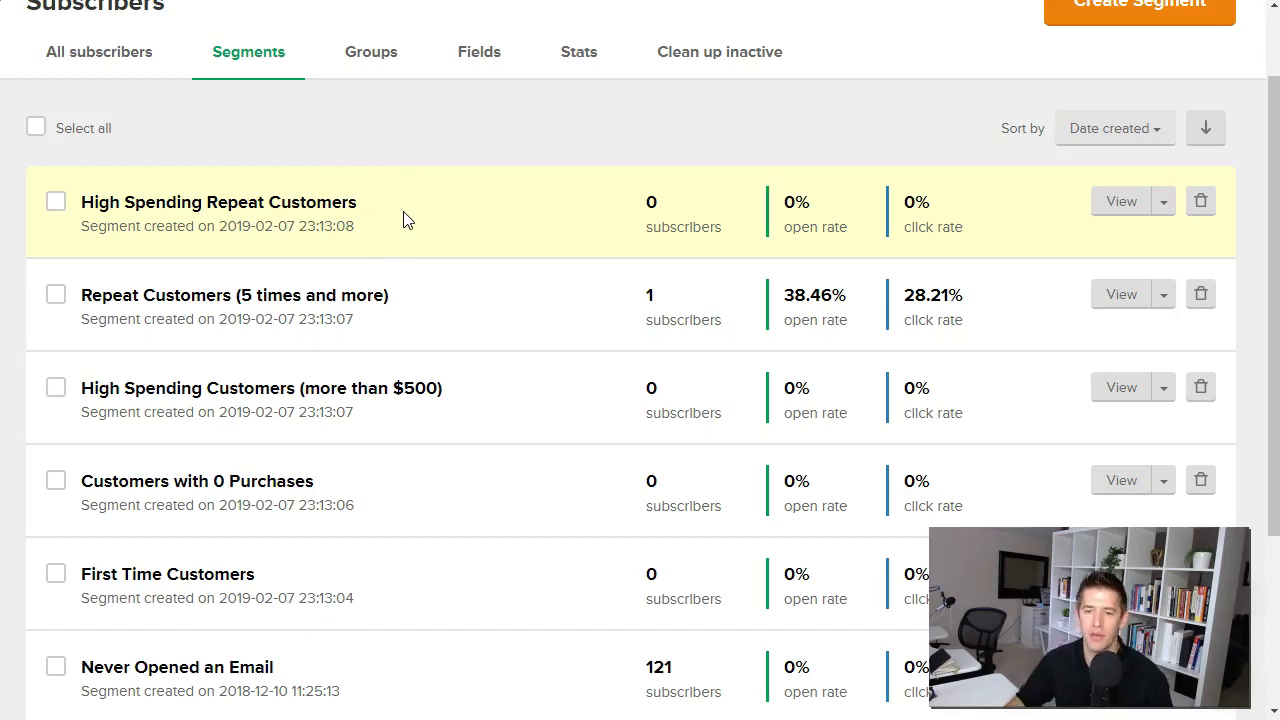
pyautogui.click(294, 208)
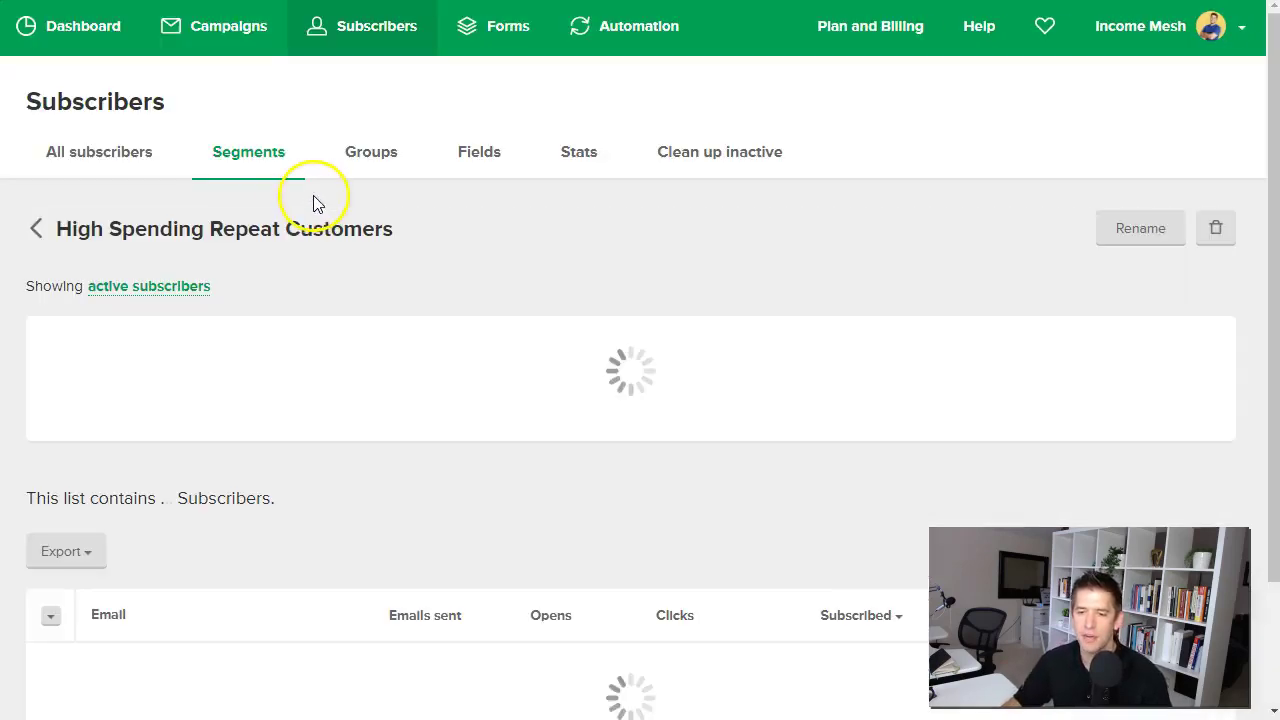
pyautogui.scroll(-1, 720, 315)
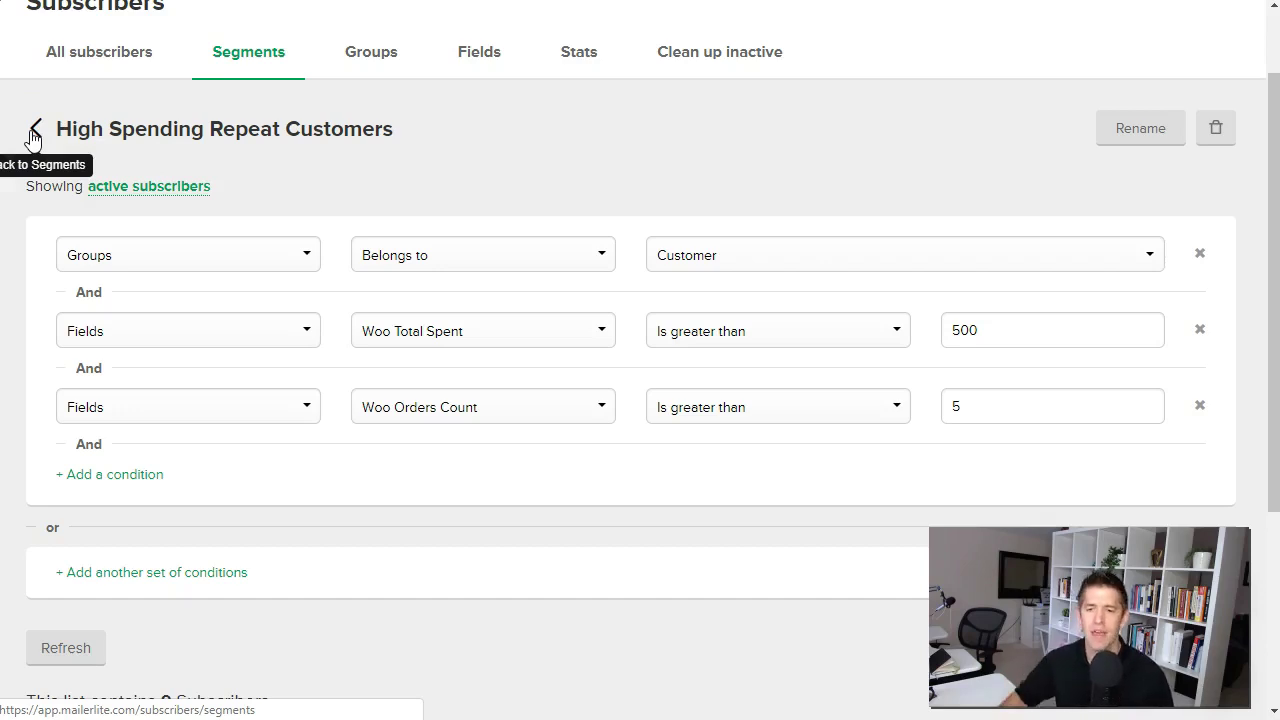
pyautogui.moveTo(53, 138); pyautogui.dragTo(414, 128)
pyautogui.click(422, 125)
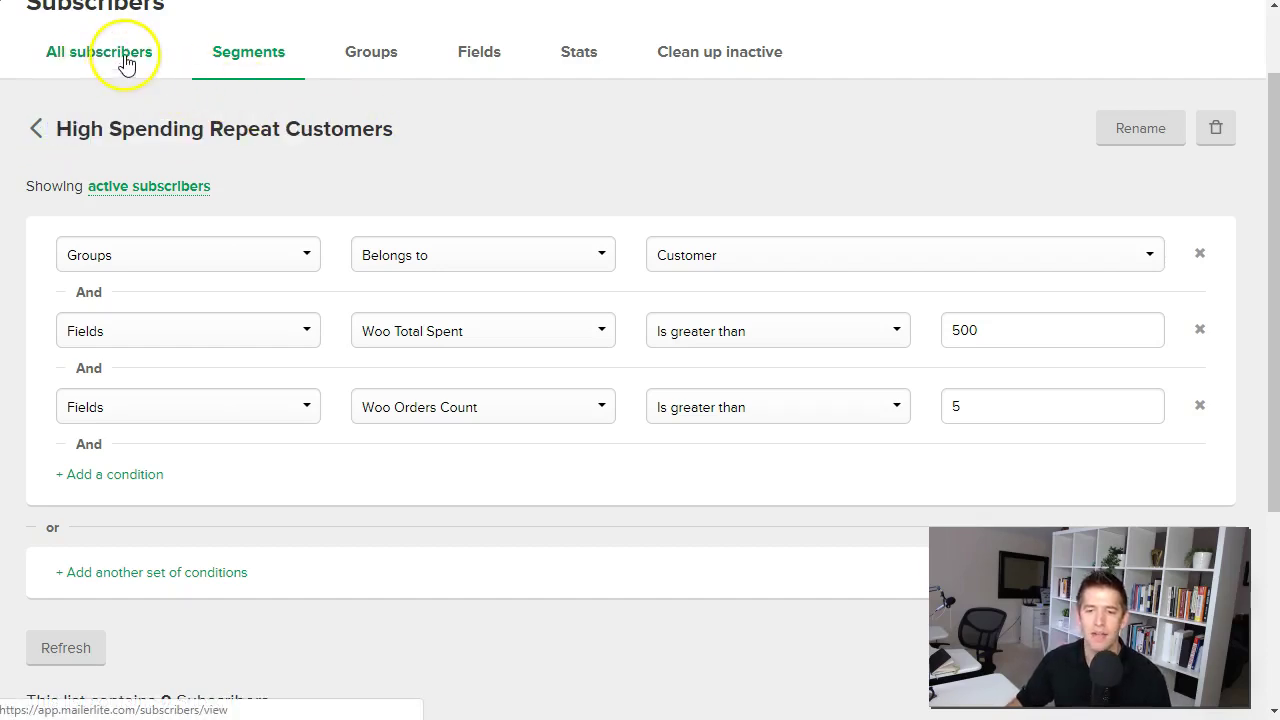
pyautogui.click(35, 126)
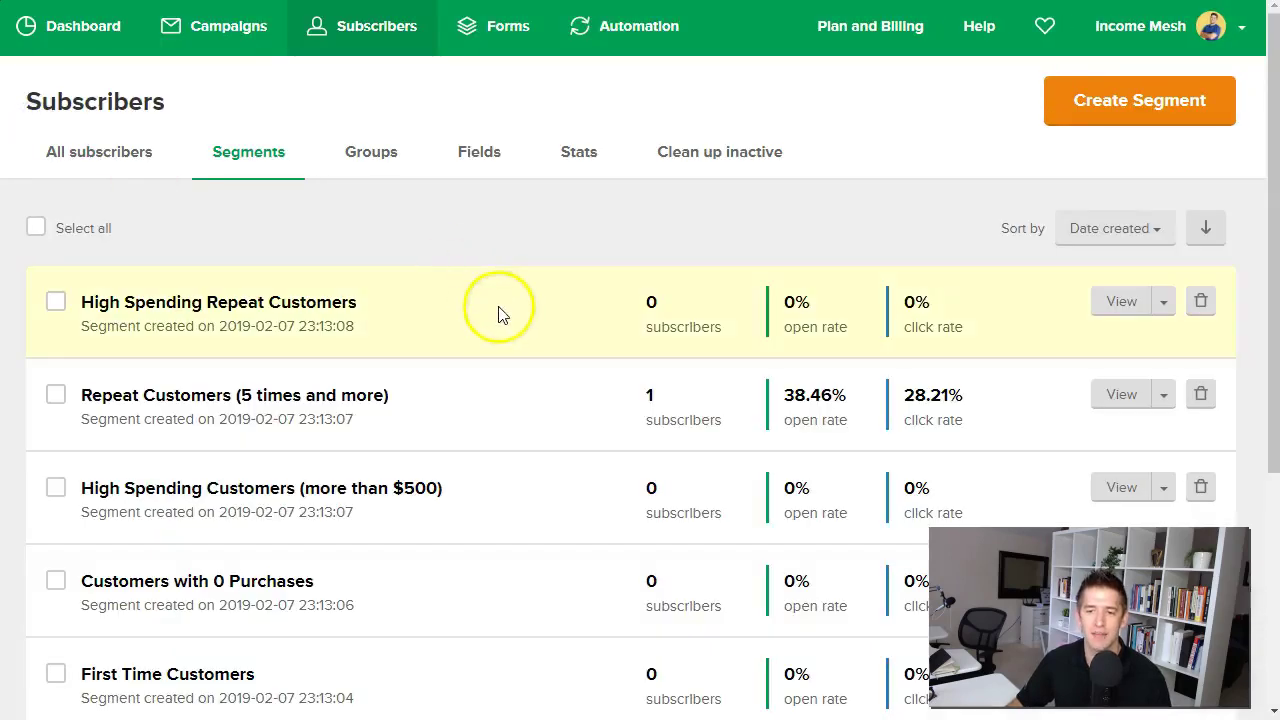
# Scroll through a subscriber's E-commerce Stats, showing 0.00 revenue and 0 orders
pyautogui.scroll(-2, 443, 251)
pyautogui.scroll(-1, 594, 369)
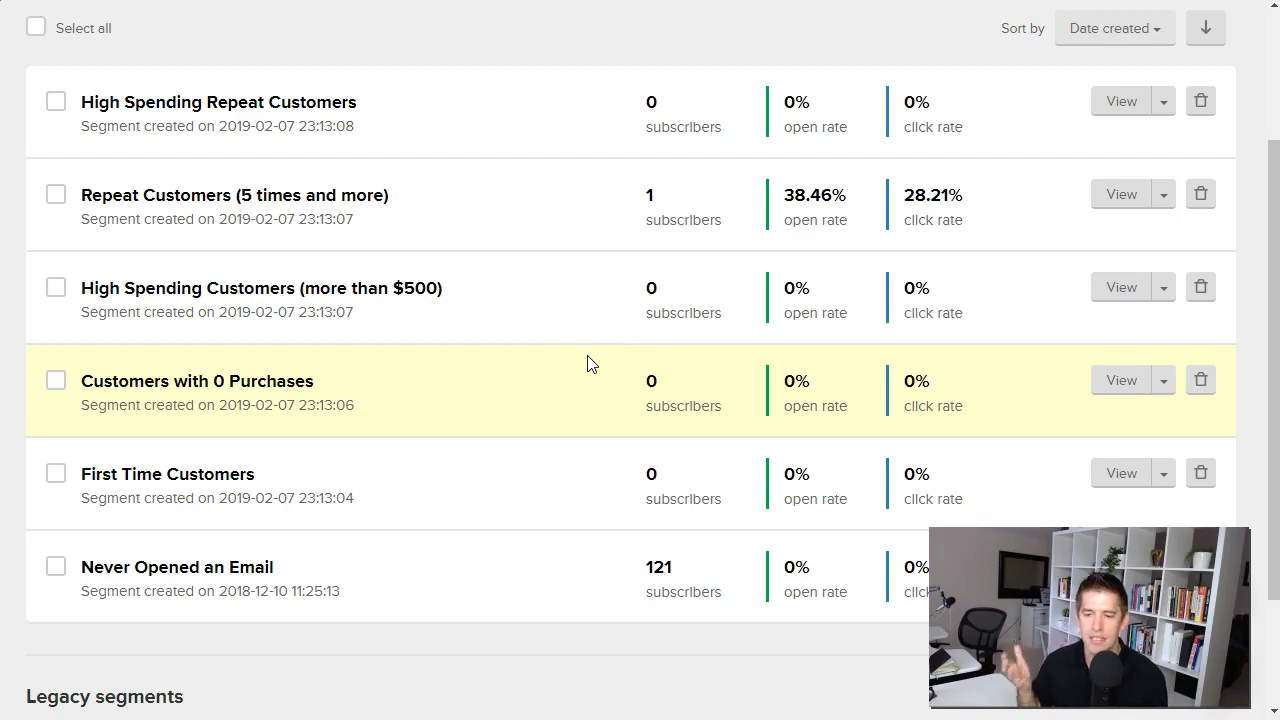
pyautogui.scroll(-2, 588, 363)
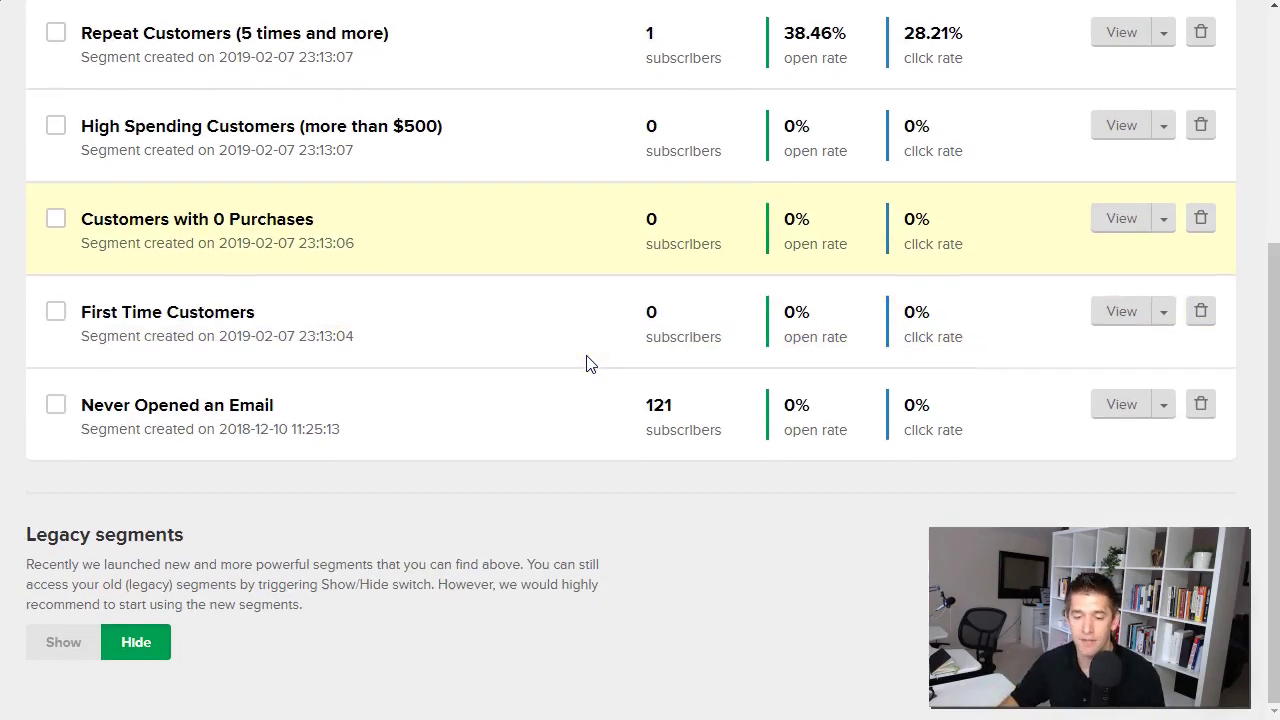
pyautogui.scroll(4, 588, 363)
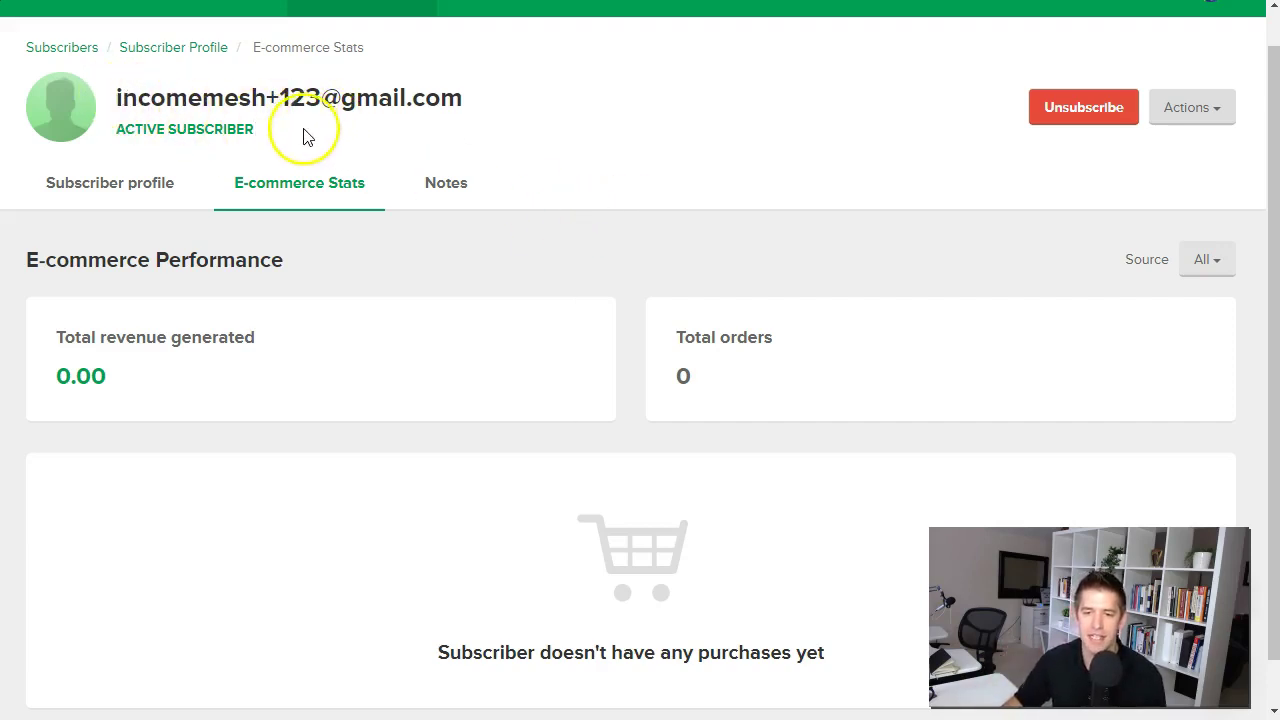
# Review the subscriber's profile details, groups and activity
pyautogui.click(135, 182)
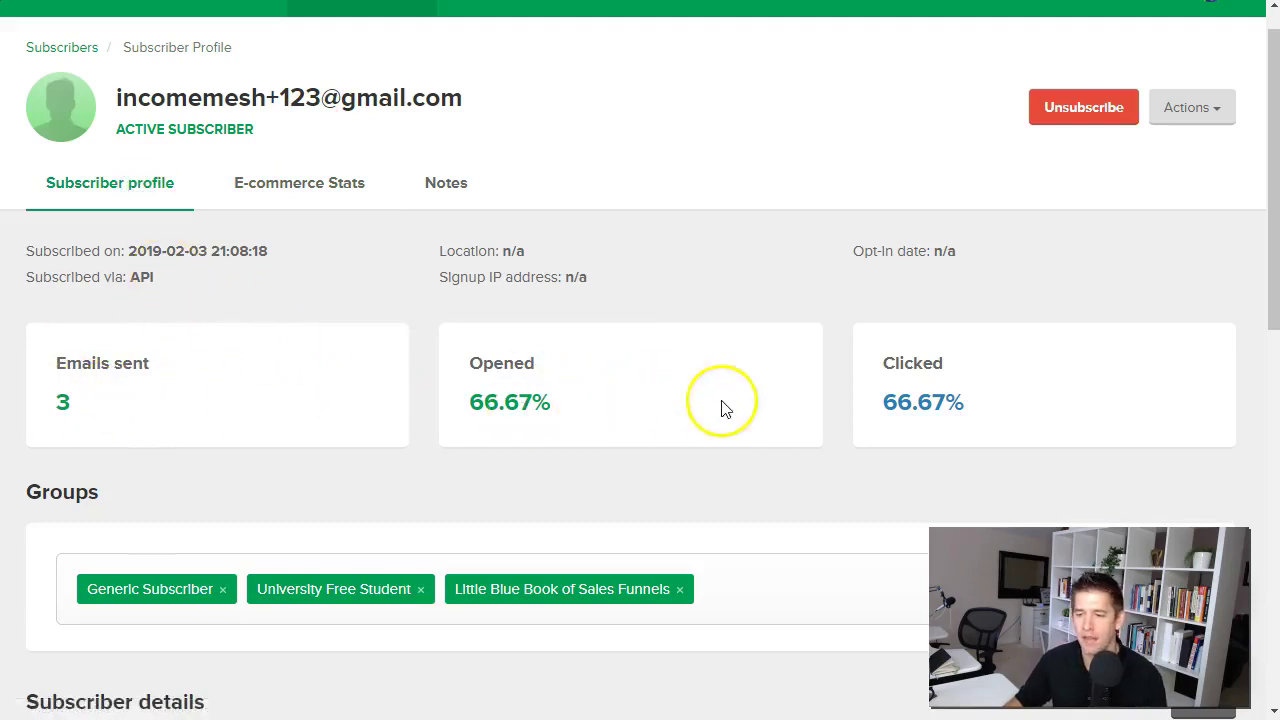
pyautogui.scroll(-3, 193, 368)
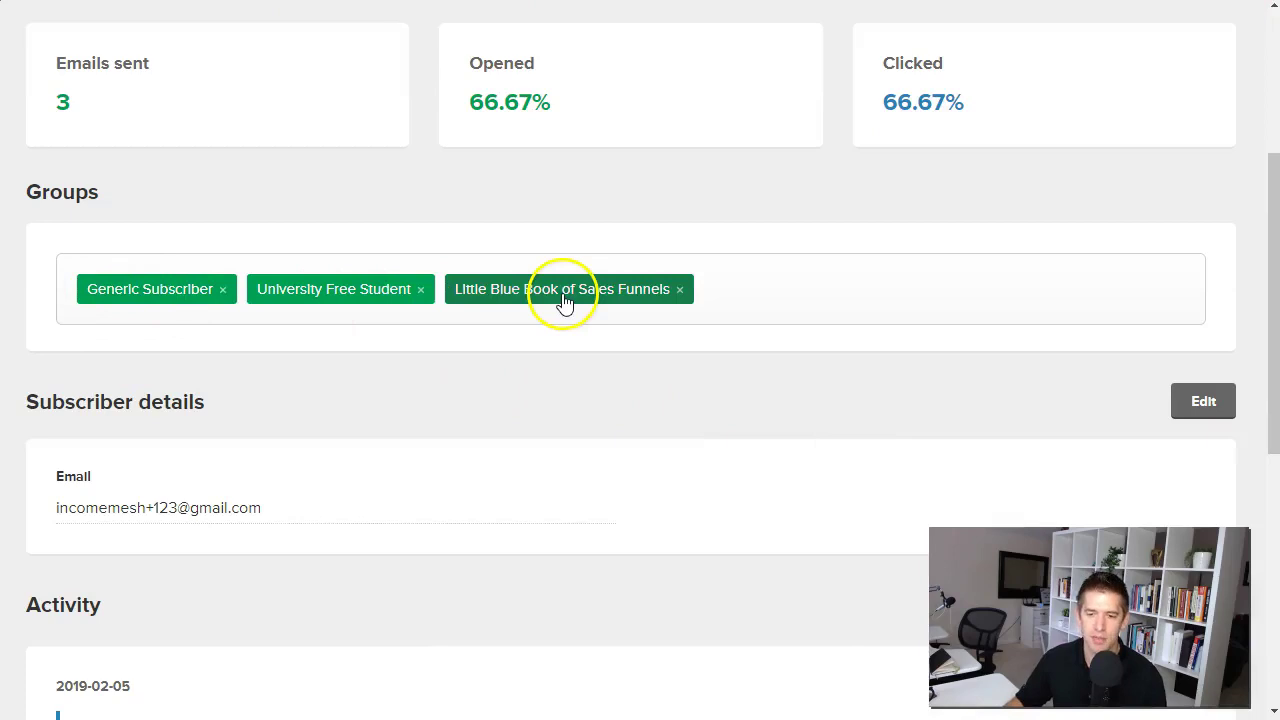
pyautogui.scroll(-5, 551, 323)
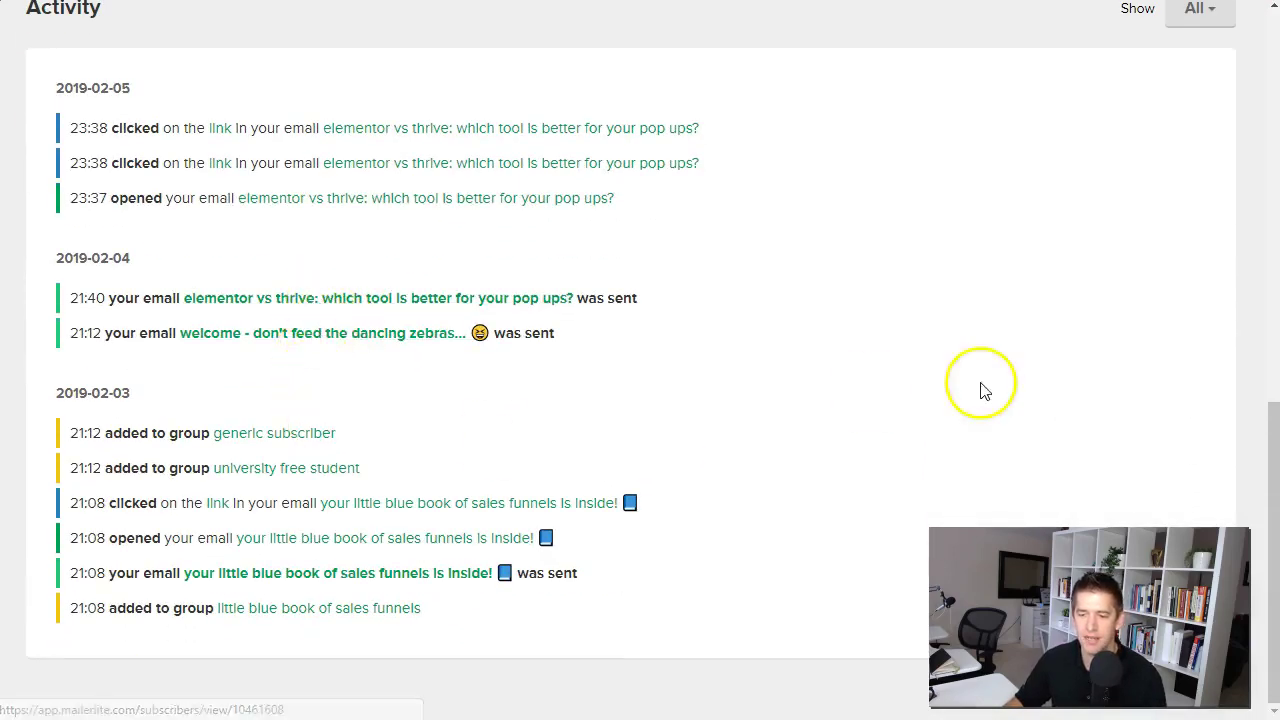
pyautogui.scroll(3, 921, 392)
pyautogui.scroll(5, 850, 410)
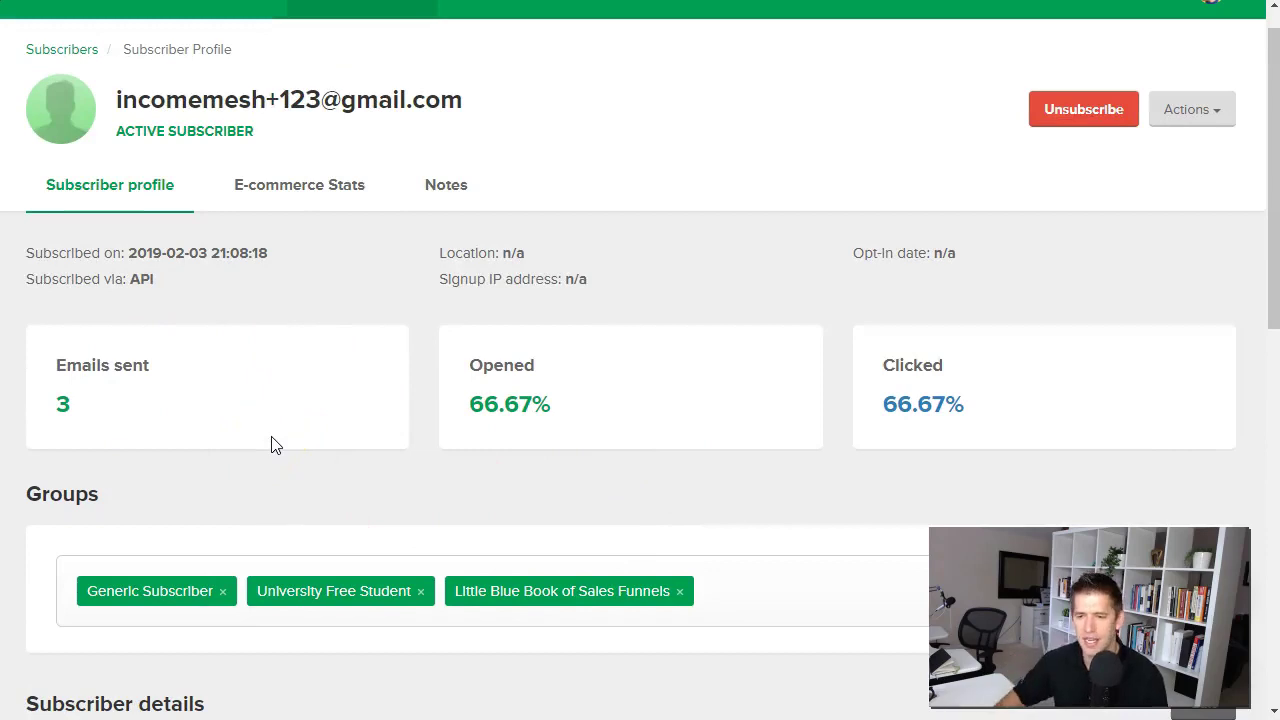
# Check the subscriber's empty e-commerce stats and their Notes, which have no entries yet
pyautogui.click(273, 199)
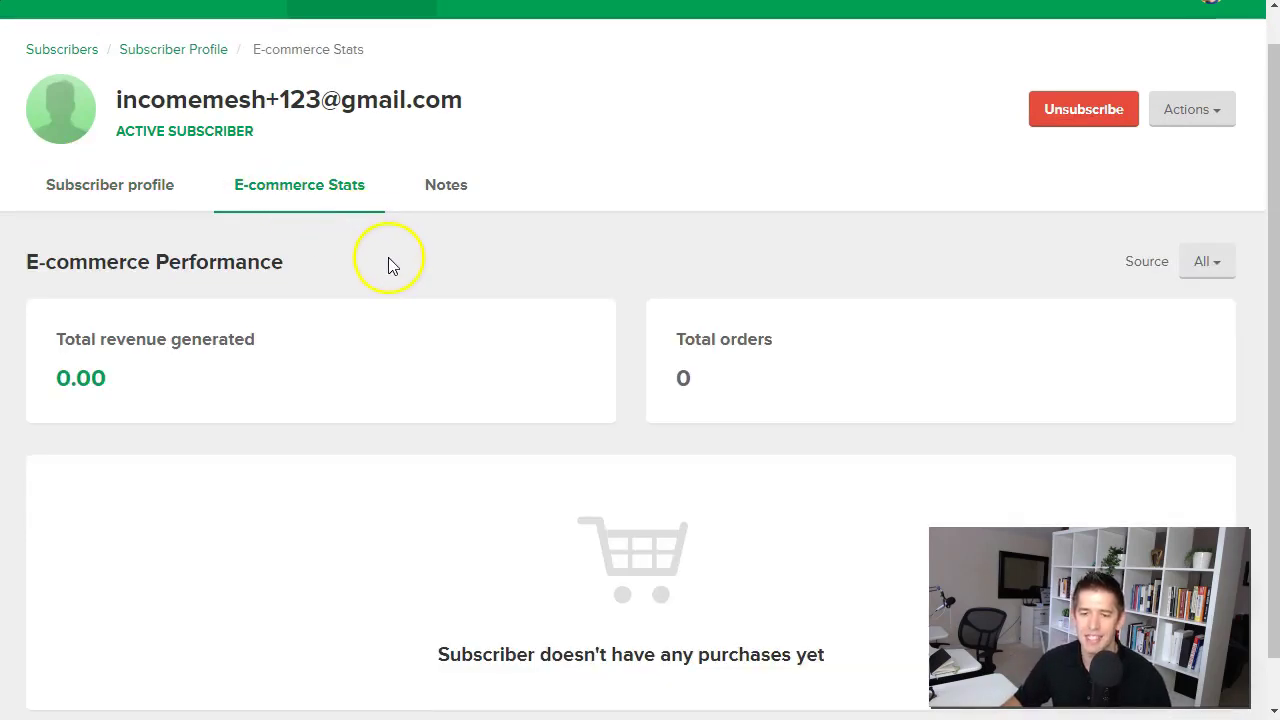
pyautogui.scroll(-1, 390, 265)
pyautogui.moveTo(428, 608); pyautogui.dragTo(877, 603)
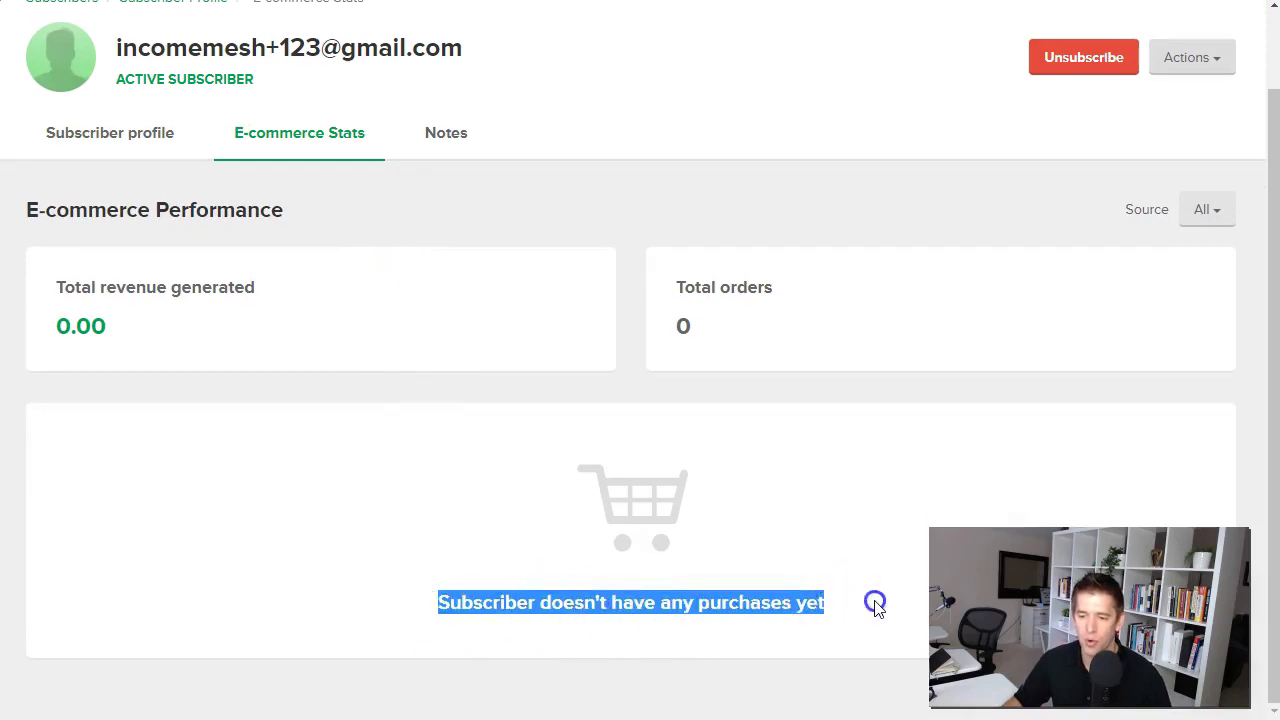
pyautogui.click(287, 551)
pyautogui.moveTo(700, 328); pyautogui.dragTo(43, 329)
pyautogui.click(211, 328)
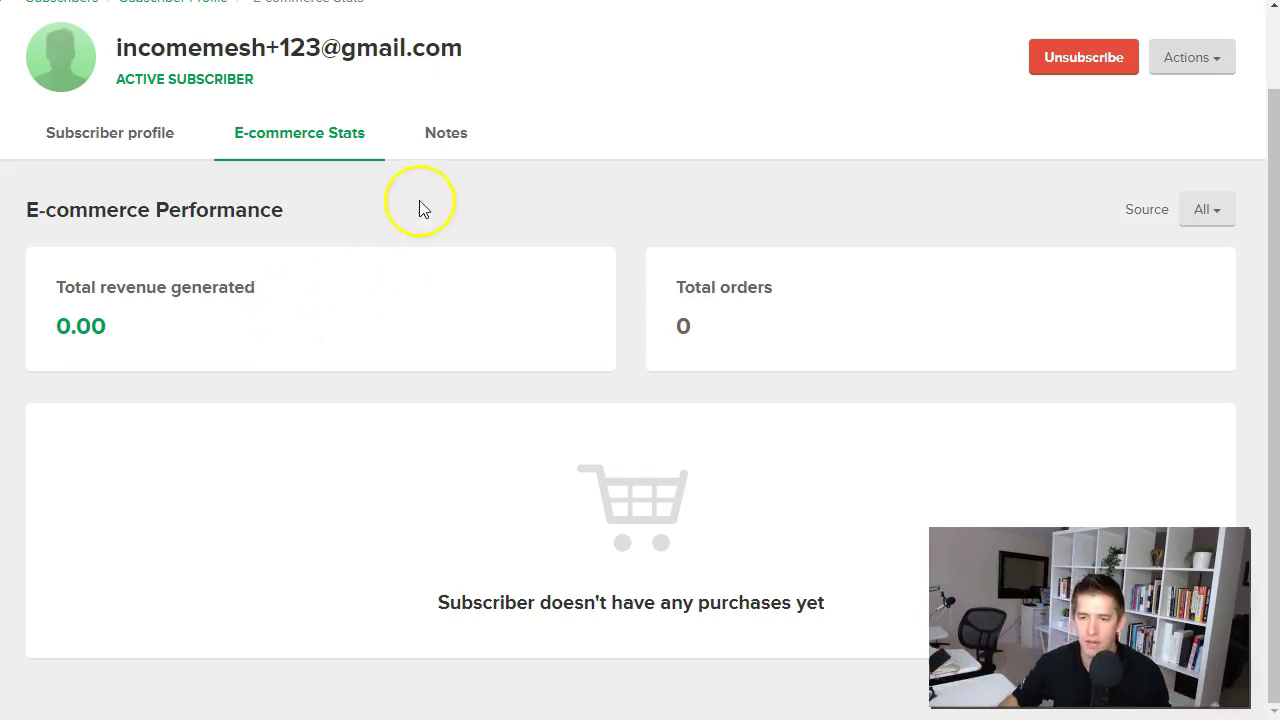
pyautogui.click(440, 142)
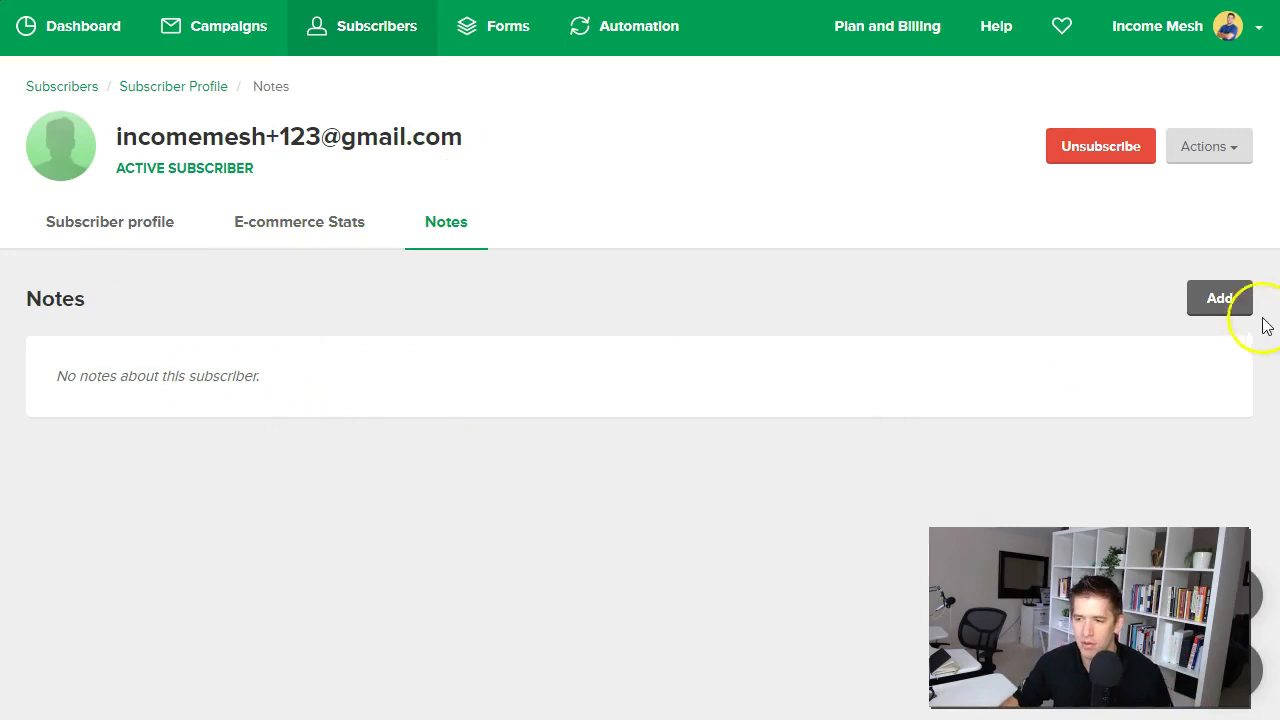